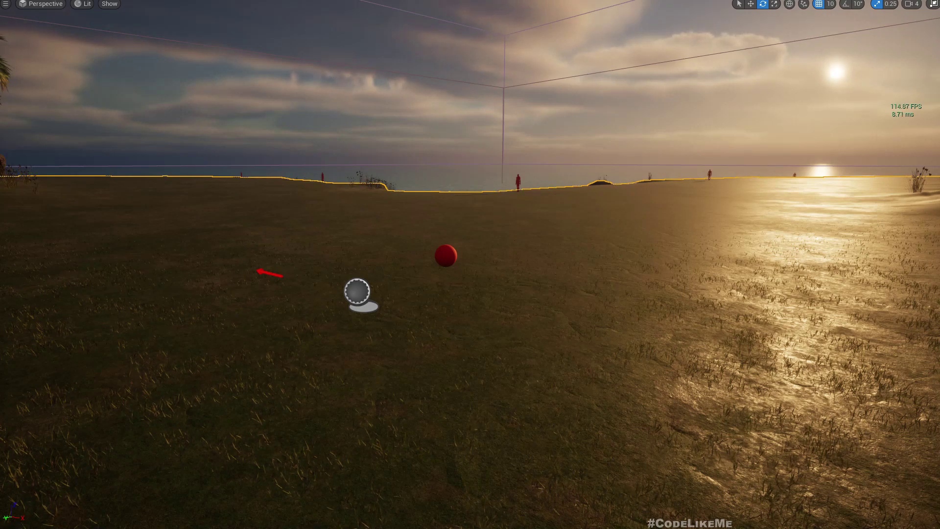
Rotate BP_TimeOfDay to Z -80.54 so the sun swings along the horizon.
click(357, 291)
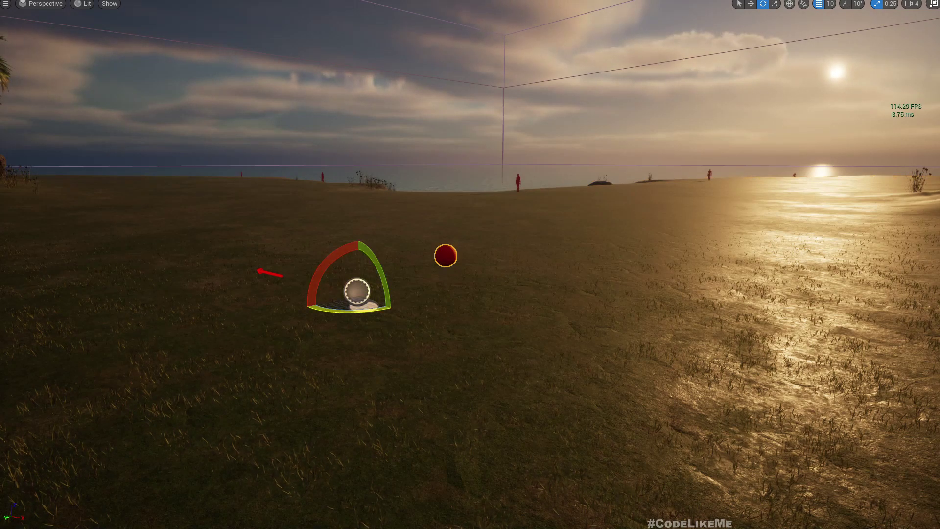
drag(349, 307, 408, 312)
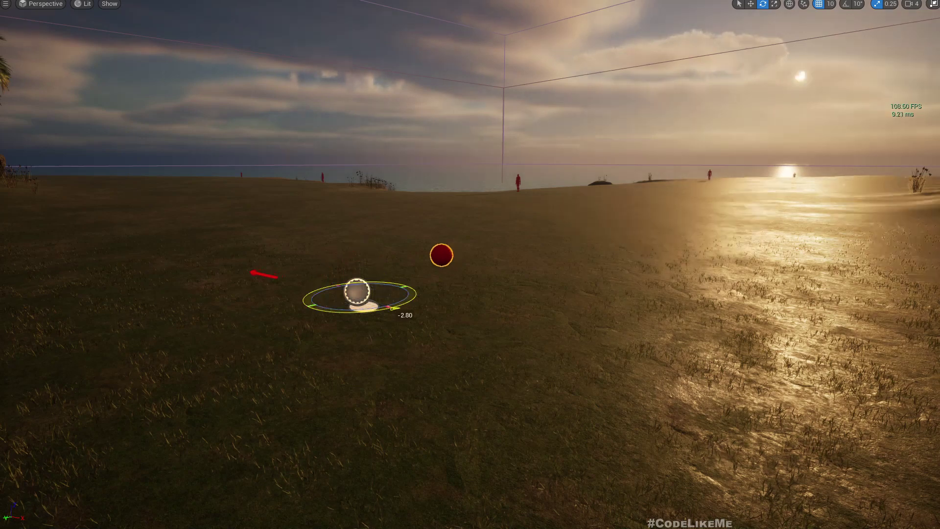
right_drag(470, 293, 367, 294)
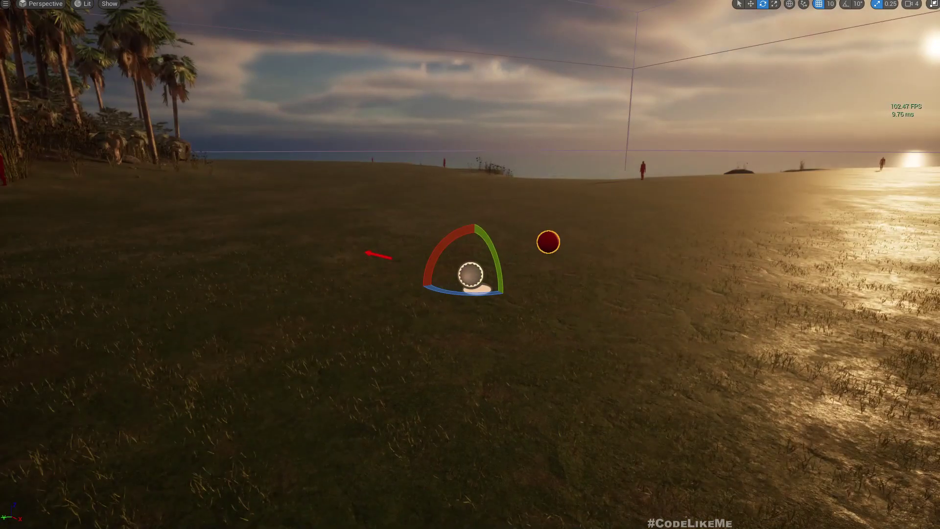
right_drag(396, 331, 470, 294)
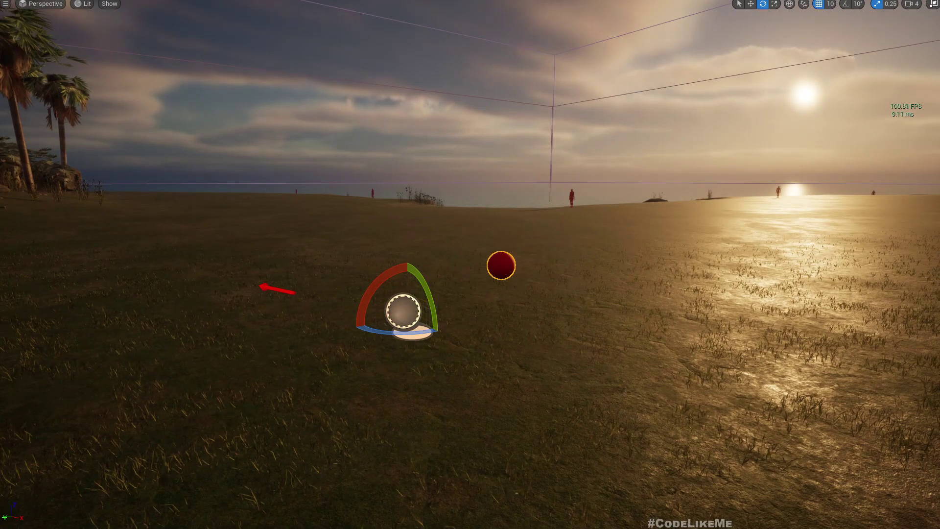
mouse_move(433, 330)
mouse_down()
mouse_move(412, 333)
mouse_move(485, 323)
mouse_up()
right_drag(470, 294, 382, 294)
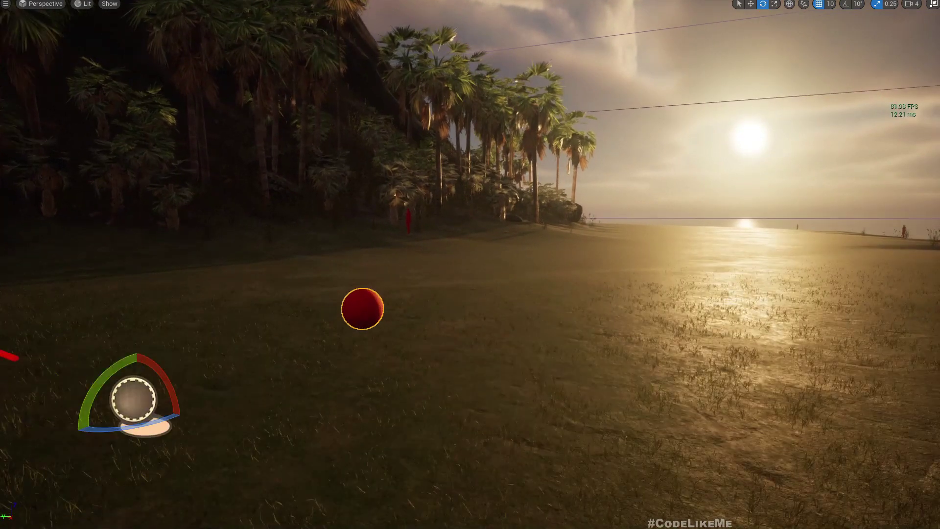
right_drag(470, 295, 456, 294)
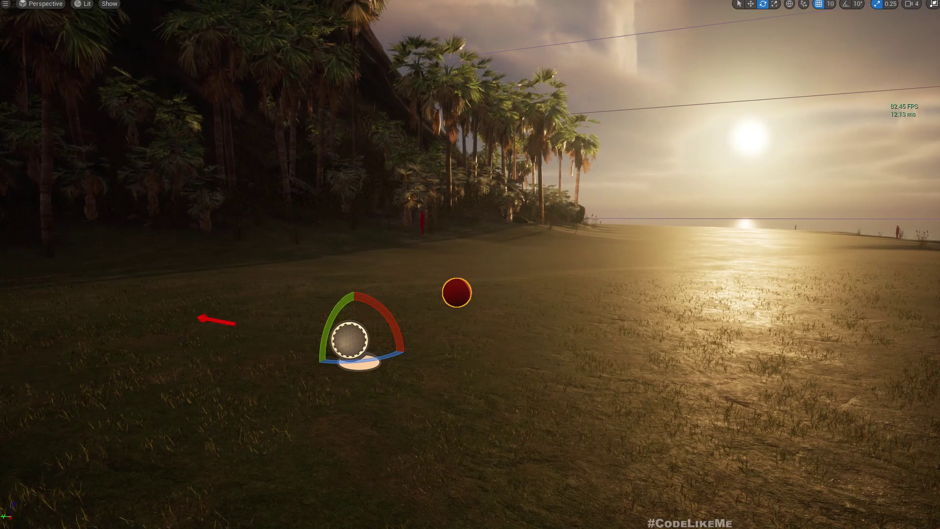
key(F11)
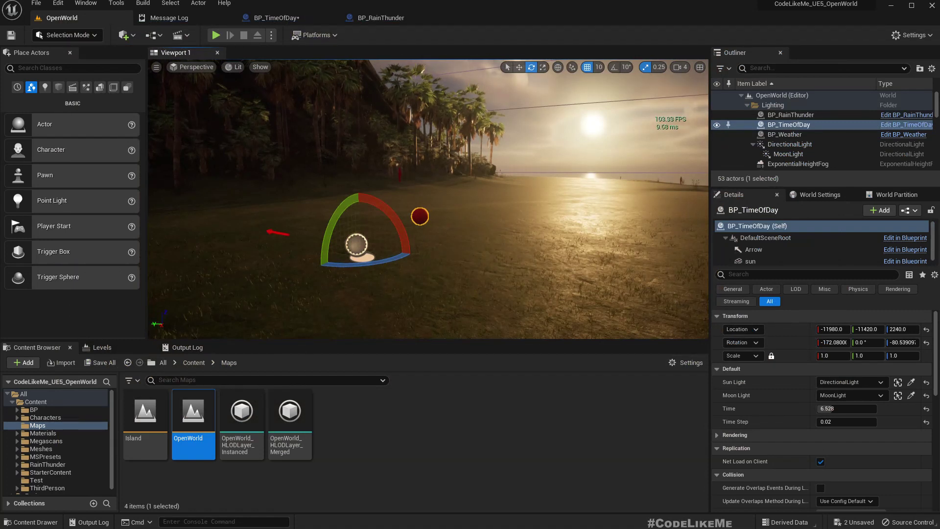
Rotate BP_TimeOfDay's yaw to Z -33.34, placing the sun ahead over the field.
right_drag(429, 221, 420, 177)
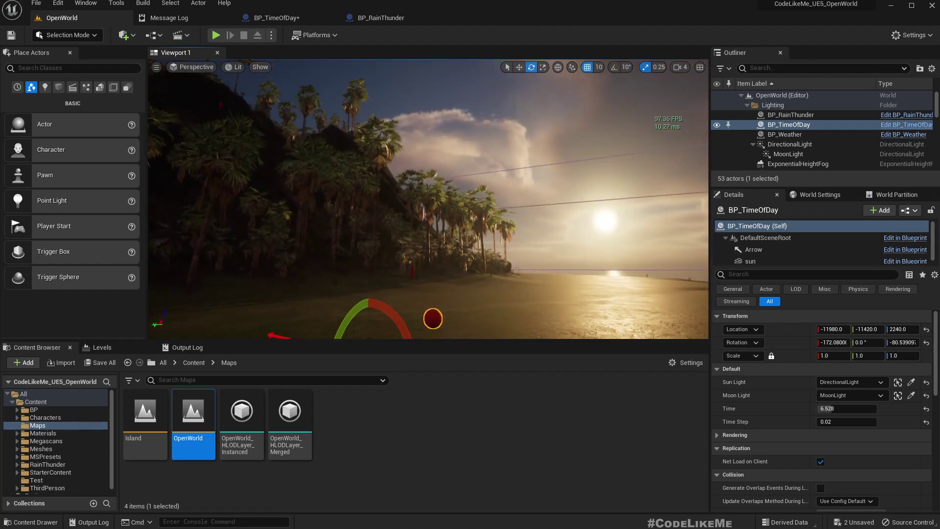
mouse_move(420, 176)
right_down()
mouse_move(420, 202)
mouse_move(405, 214)
right_up()
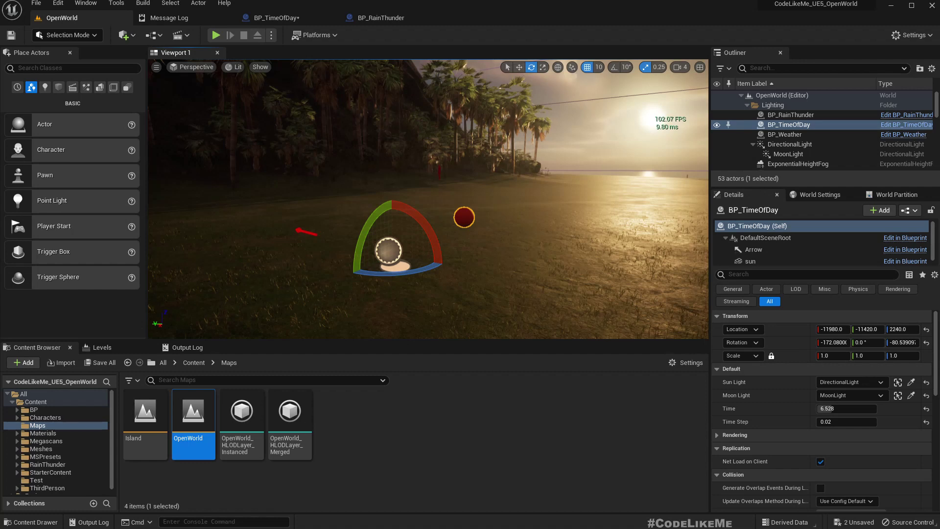
key(F11)
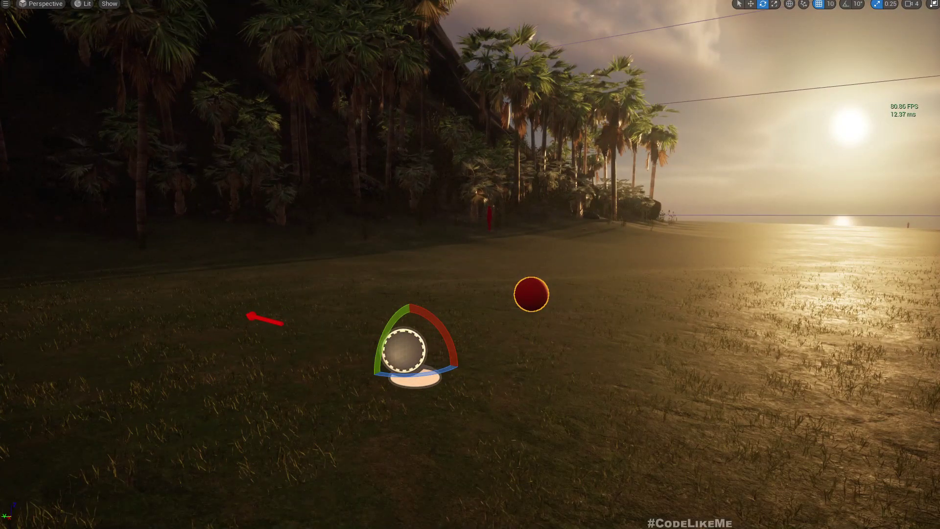
right_drag(470, 293, 309, 294)
drag(250, 339, 221, 346)
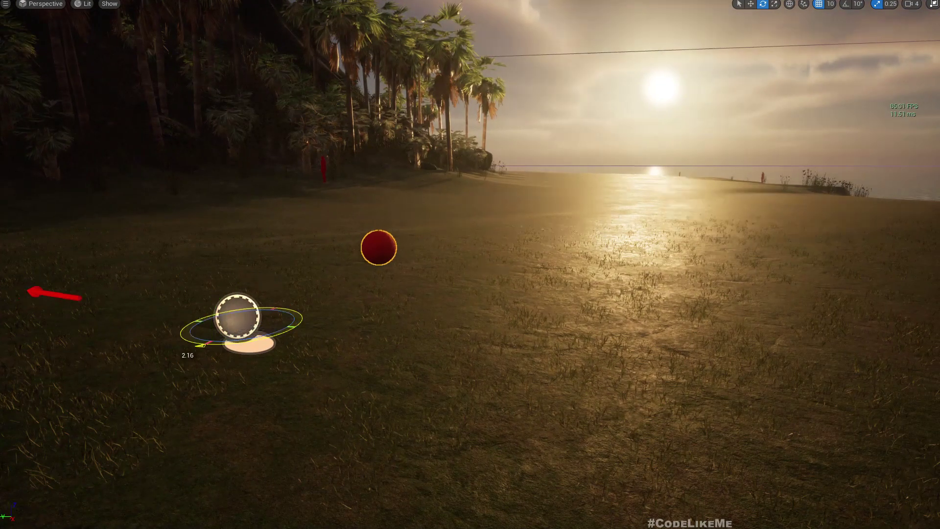
right_drag(470, 264, 412, 264)
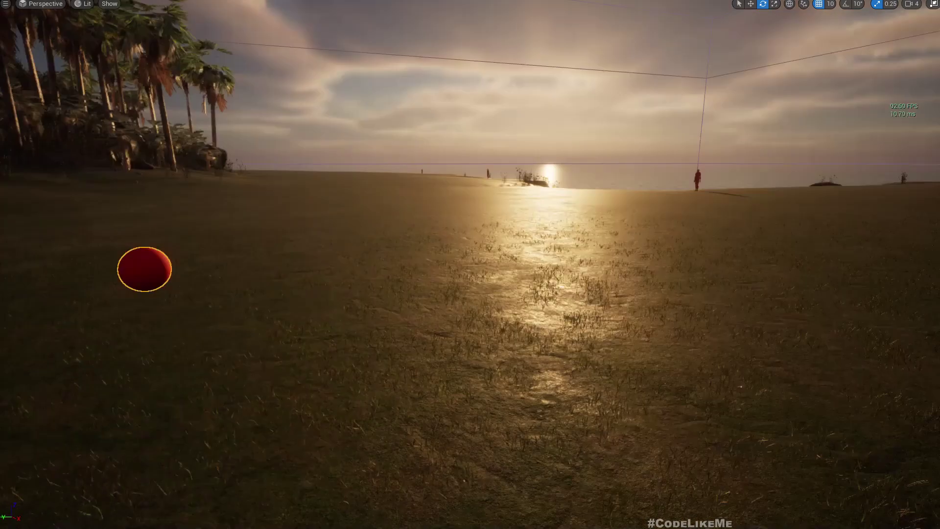
mouse_move(470, 264)
right_down()
mouse_move(558, 265)
mouse_move(529, 265)
right_up()
key(a)
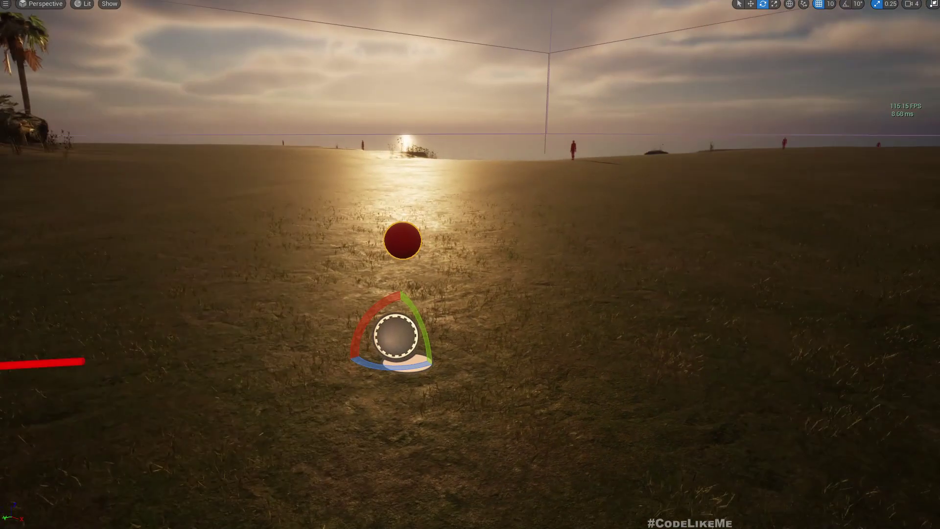
mouse_move(389, 365)
mouse_down()
mouse_move(456, 365)
mouse_move(419, 365)
mouse_up()
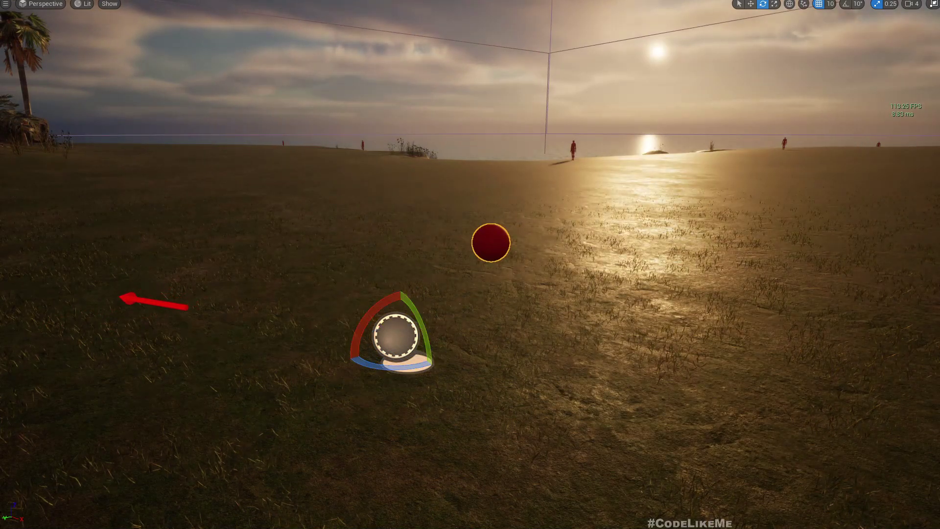
Start a play-in-editor session to test the new sun position.
right_drag(470, 265, 485, 264)
key(F11)
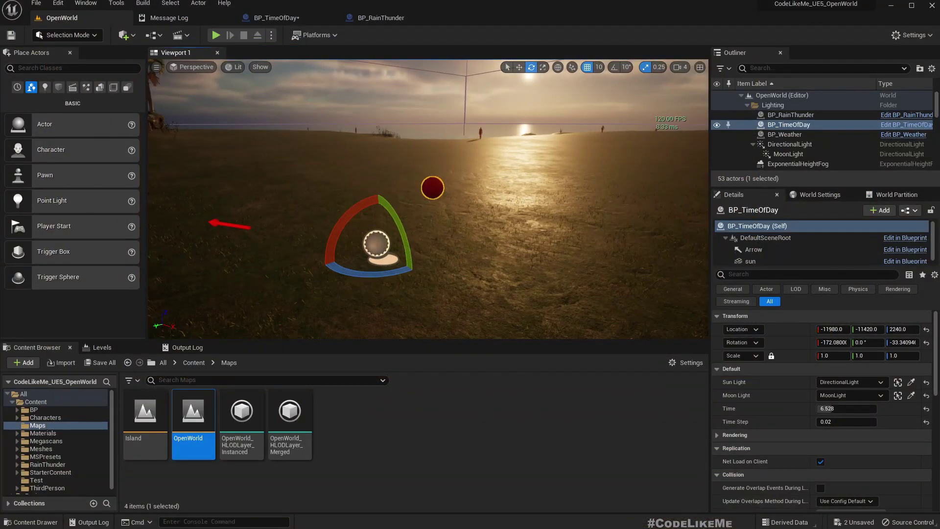
key(F11)
key(alt+p)
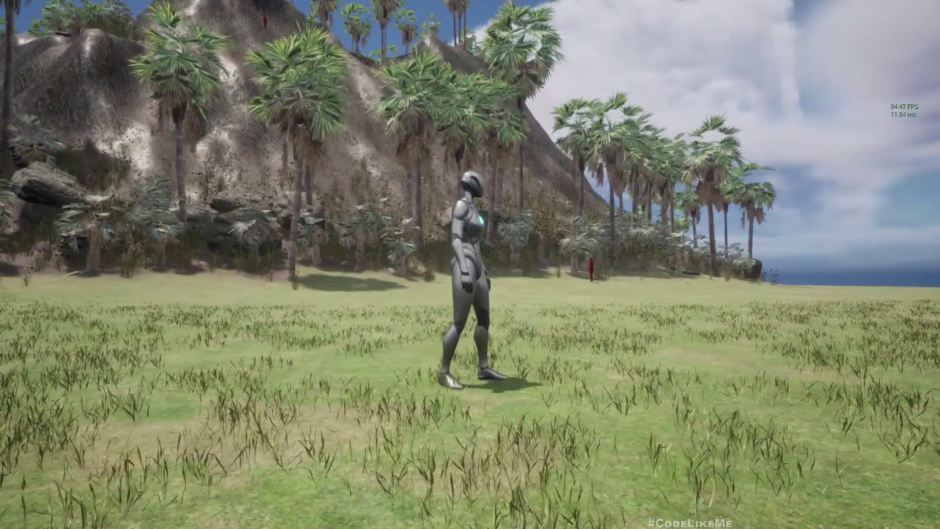
Set BP_TimeOfDay's Time Step to 0.06, watch the day reach night, then stop play.
key(F11)
key(shift+F1)
click(788, 124)
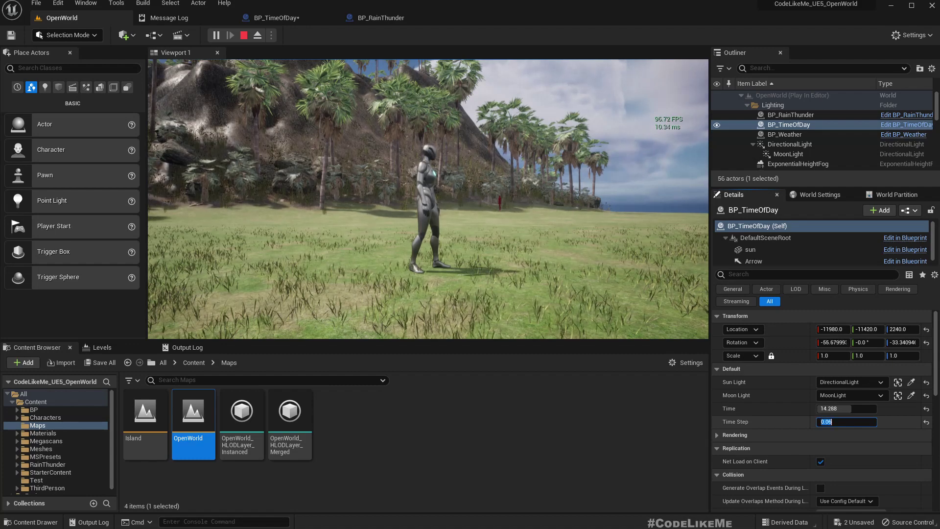
text(0.06)
click(428, 198)
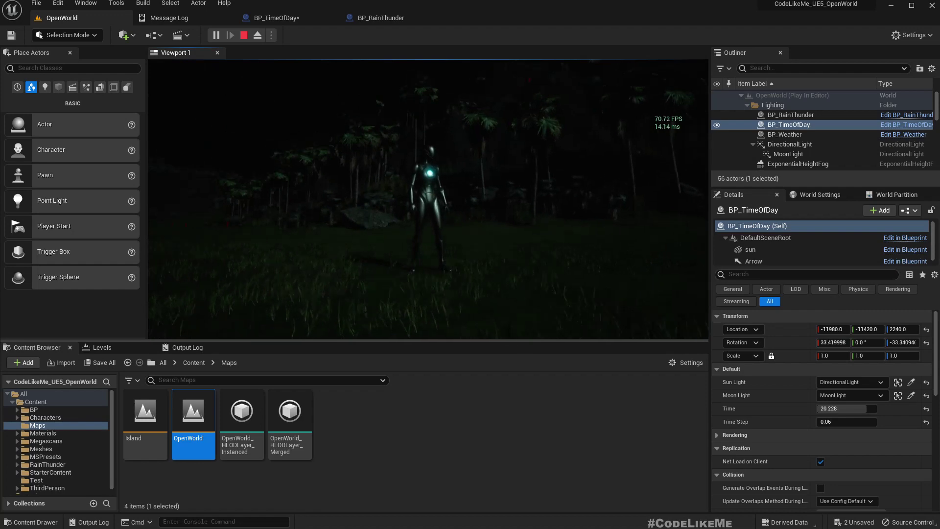
key(Escape)
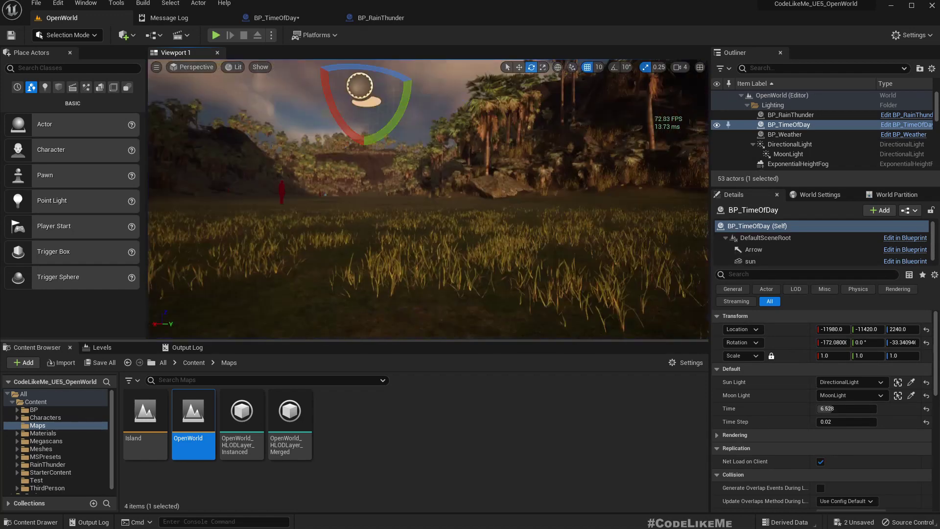
Rotate BP_TimeOfDay's yaw to Z 82.79 to change the sunrise direction.
mouse_move(426, 198)
right_down()
mouse_move(382, 191)
mouse_move(514, 184)
right_up()
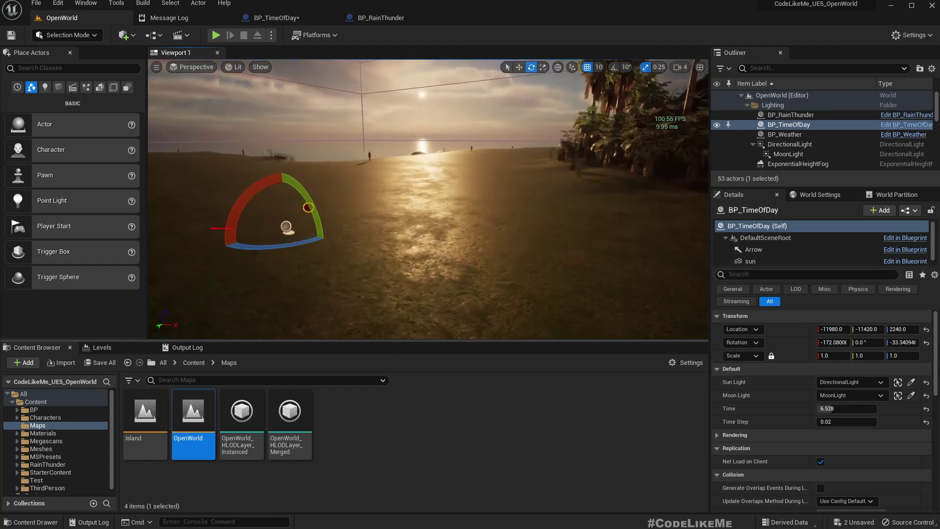
drag(307, 207, 343, 218)
right_drag(440, 221, 588, 213)
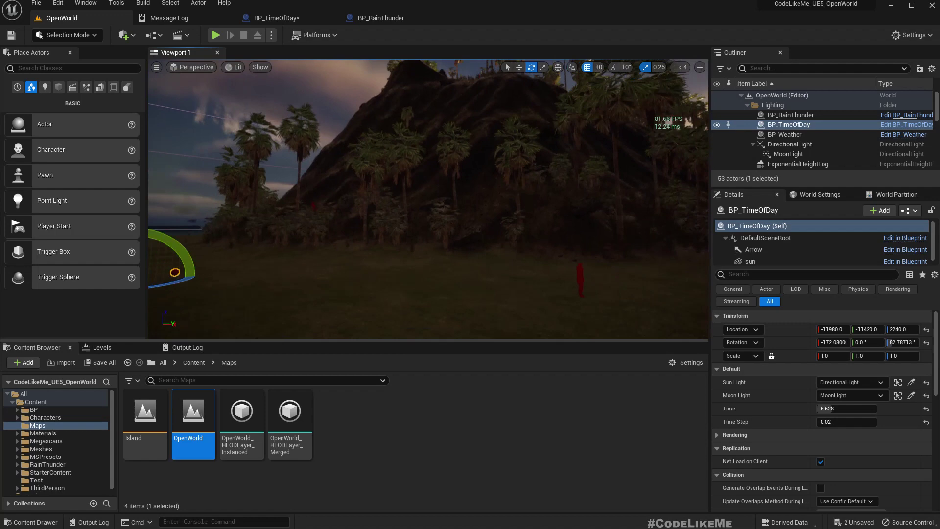
right_drag(428, 198, 441, 191)
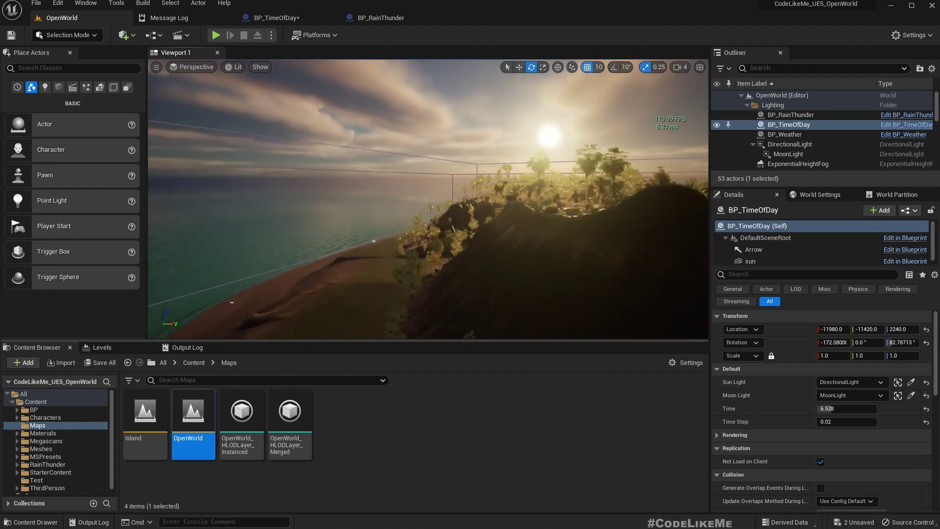
mouse_move(429, 199)
right_down()
mouse_move(412, 205)
mouse_move(426, 198)
right_up()
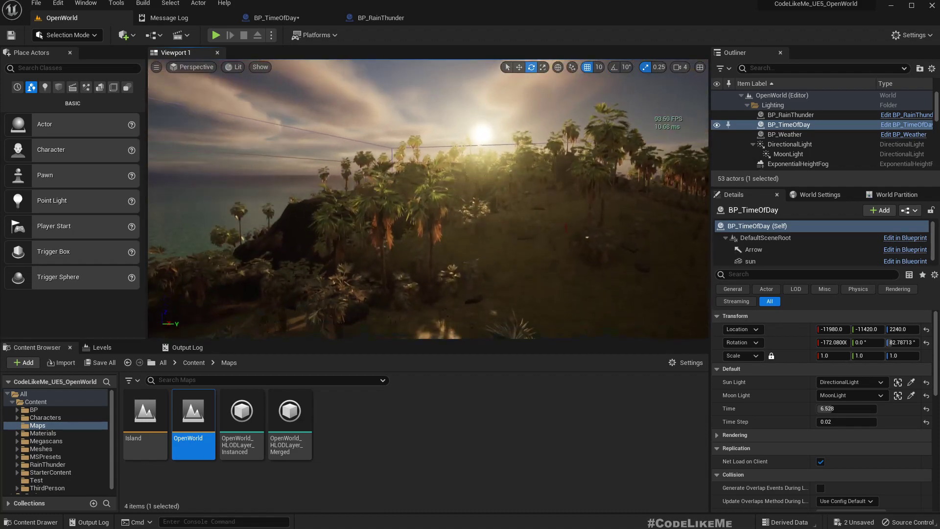
Play in editor and swing the camera around to check the new sunrise.
key(F11)
key(alt+p)
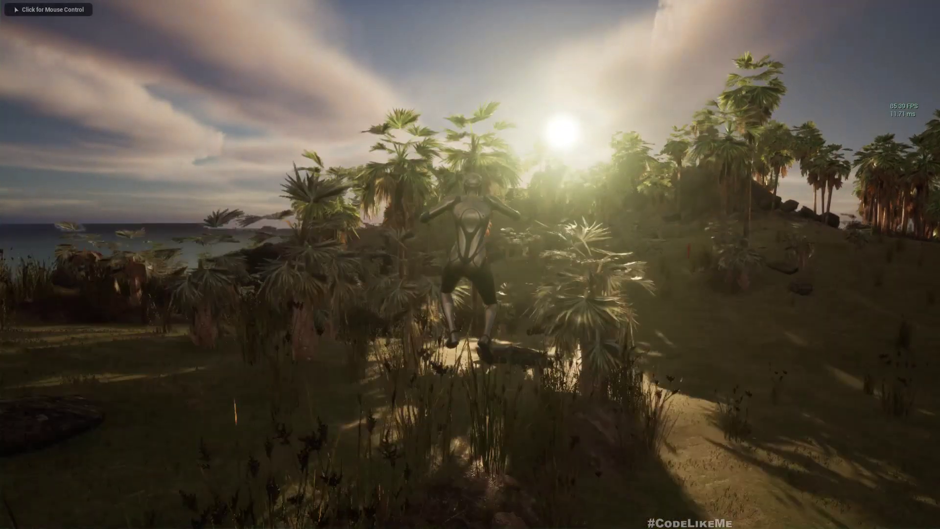
click(470, 264)
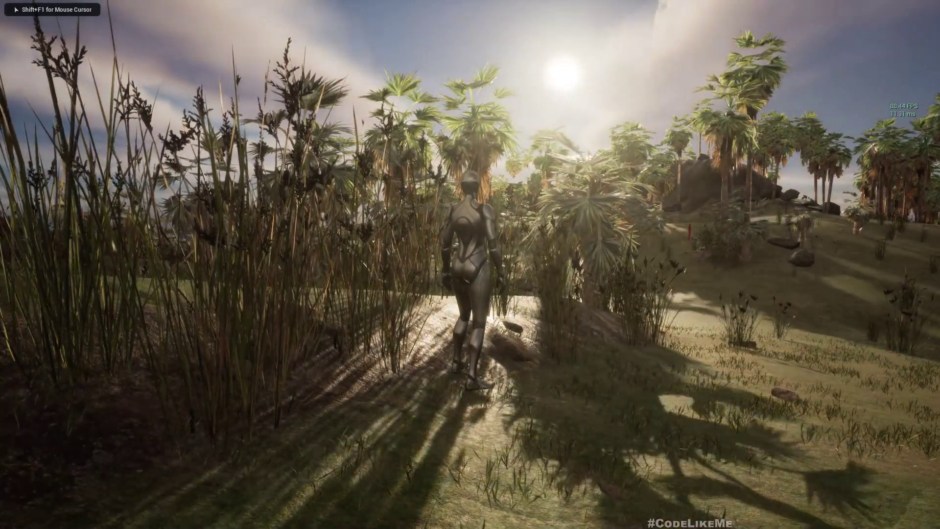
key(a)
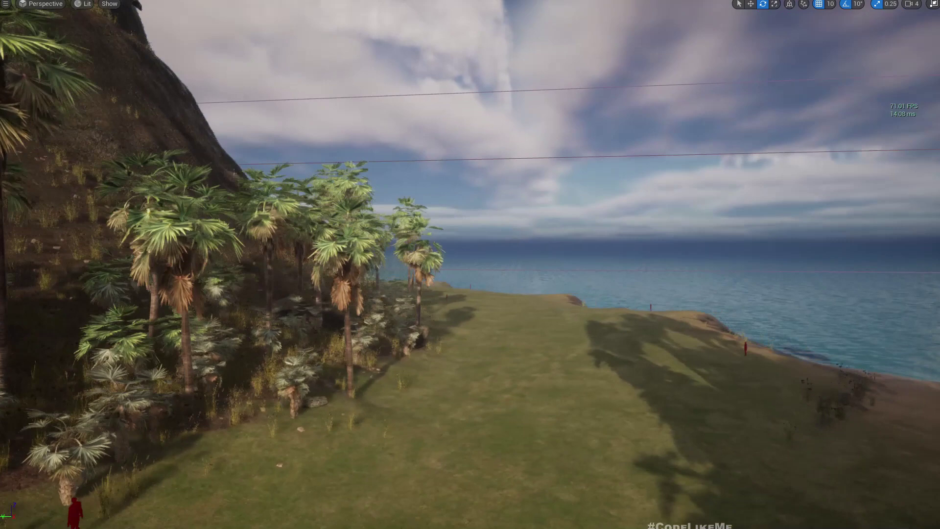
Scrub BP_TimeOfDay's Time slider and settle on 6.768 for a low morning sun.
key(F11)
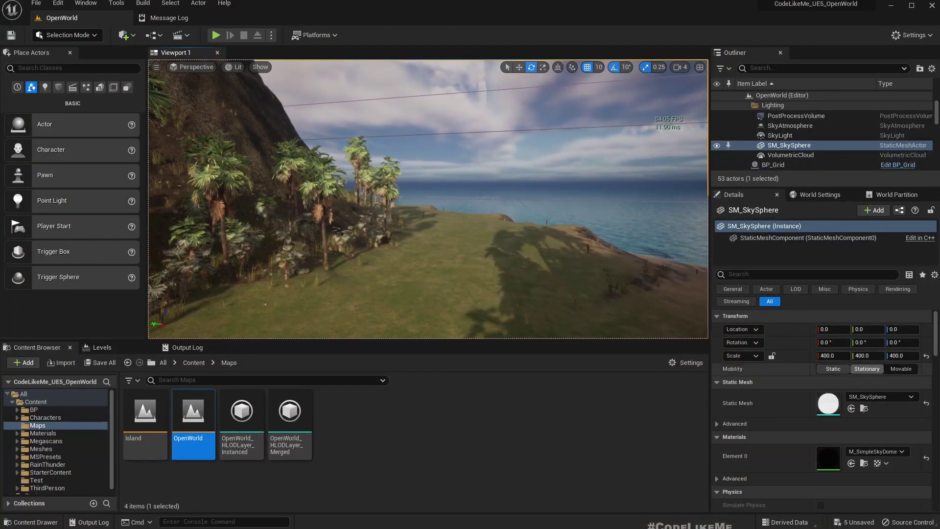
scroll(790, 133, up, 3)
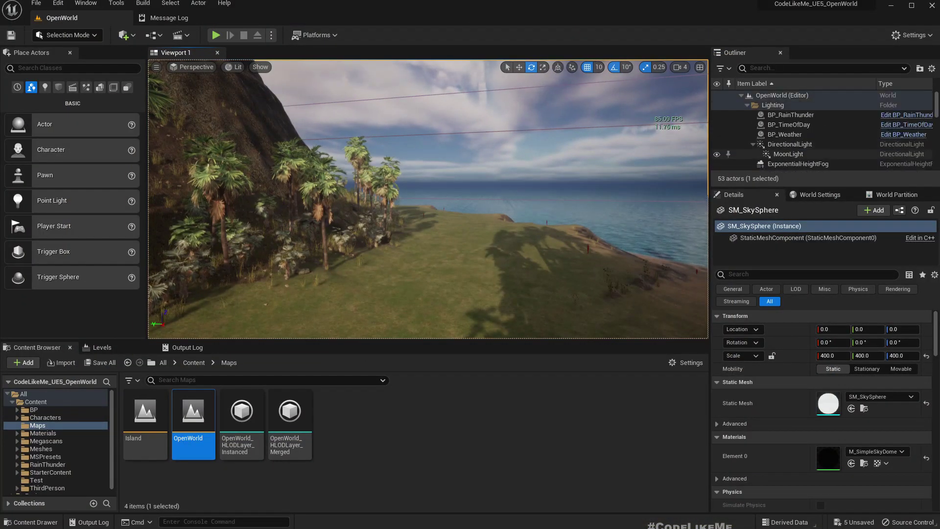
click(789, 125)
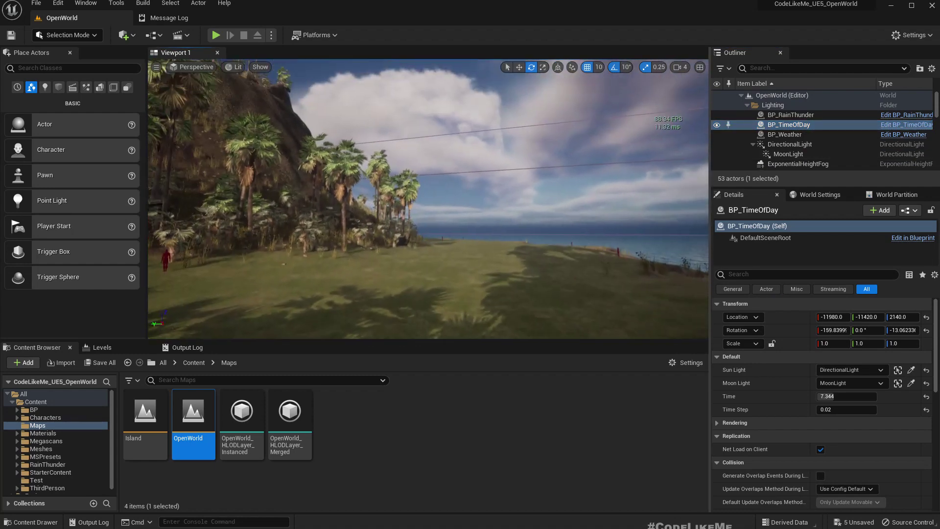
drag(830, 396, 852, 396)
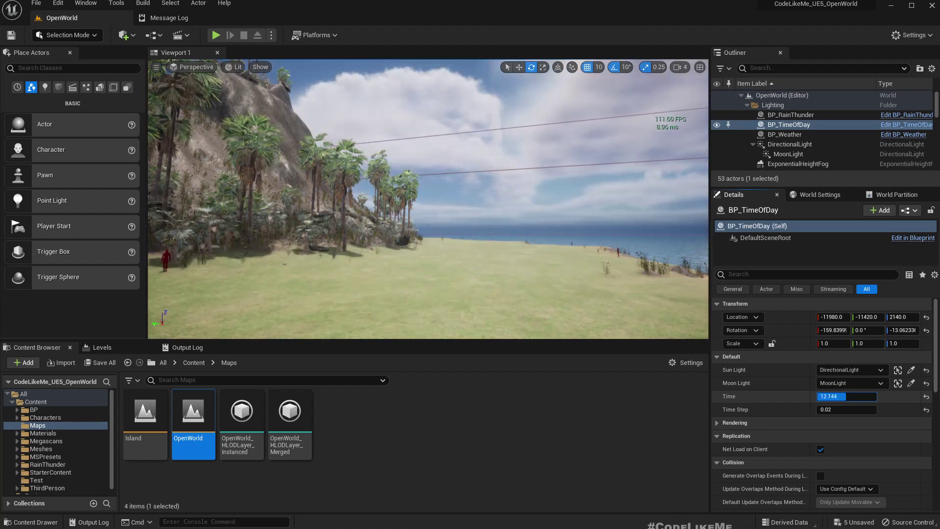
drag(845, 396, 856, 395)
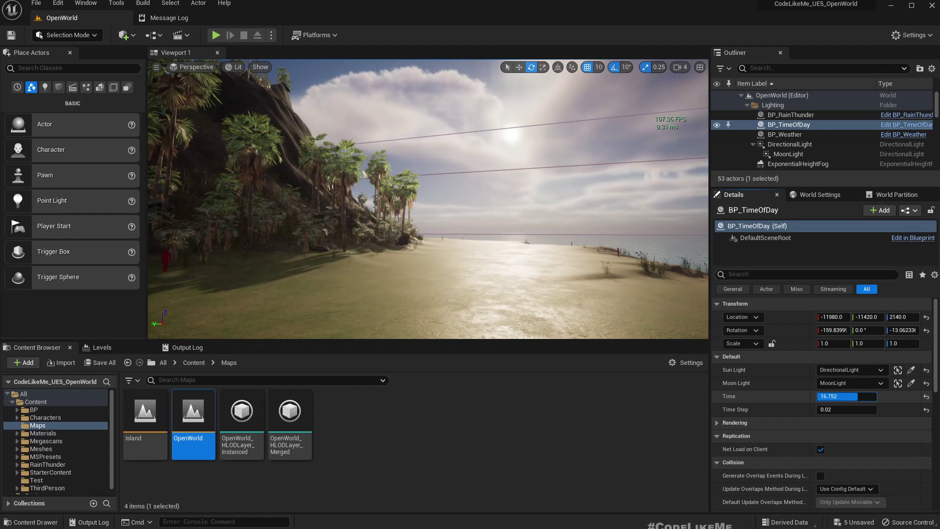
mouse_move(428, 198)
right_down()
mouse_move(353, 206)
mouse_move(323, 242)
right_up()
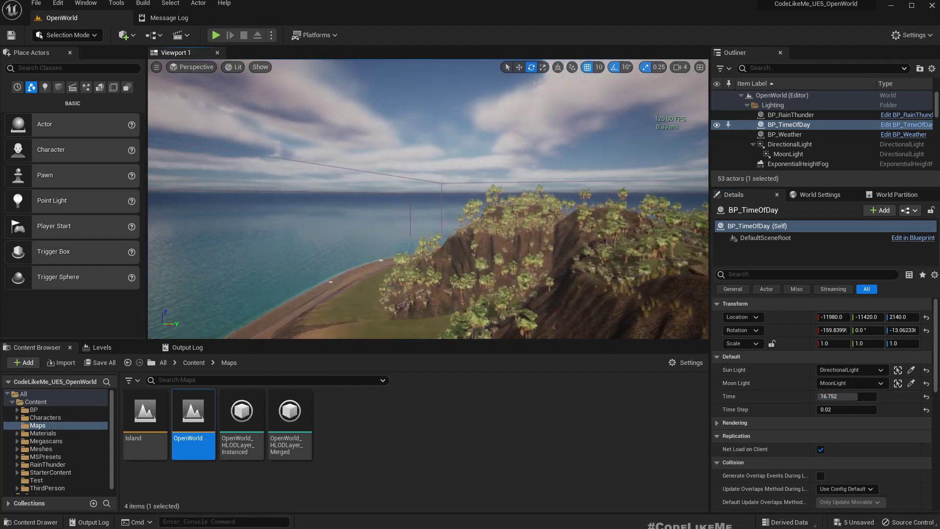
drag(844, 395, 786, 397)
drag(845, 396, 855, 396)
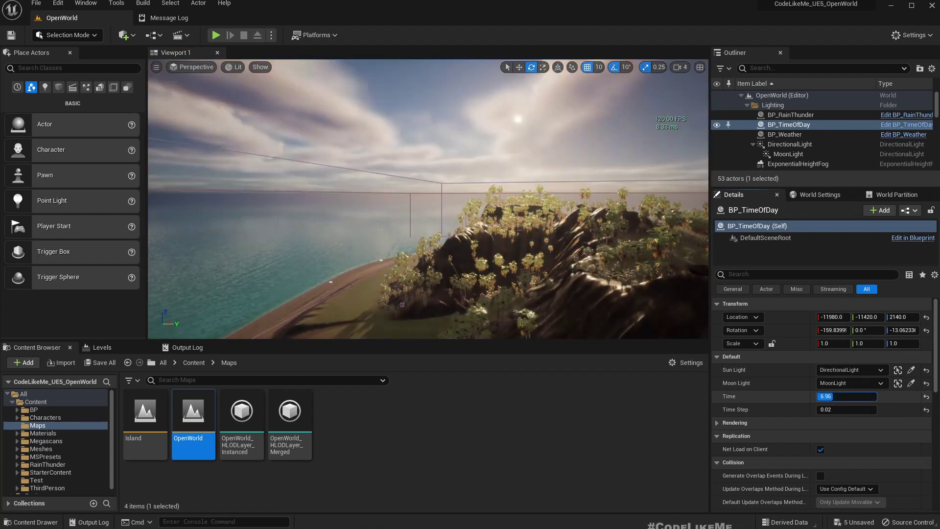
drag(844, 395, 838, 396)
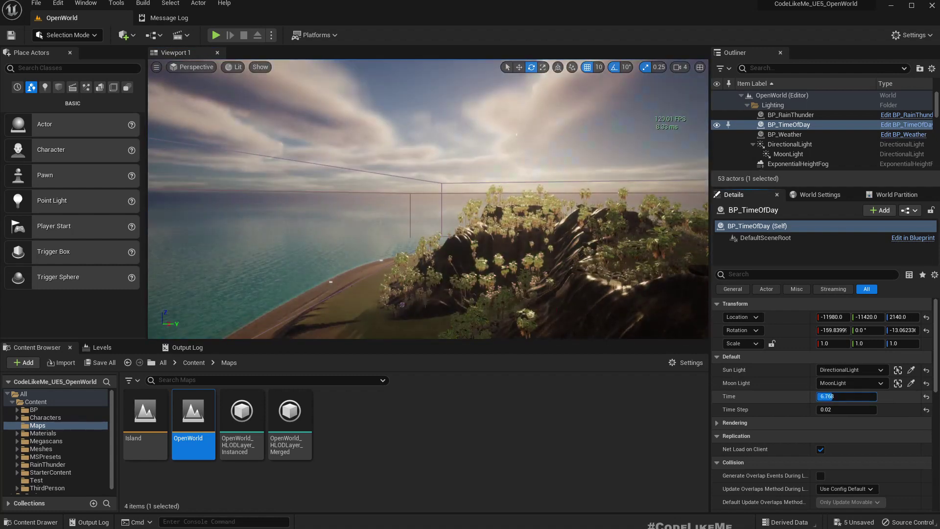
key(Return)
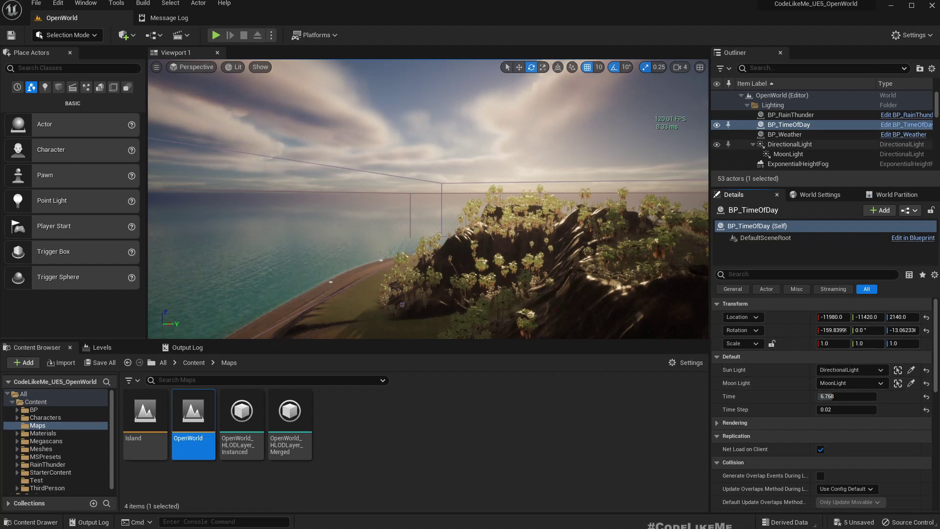
double_click(789, 144)
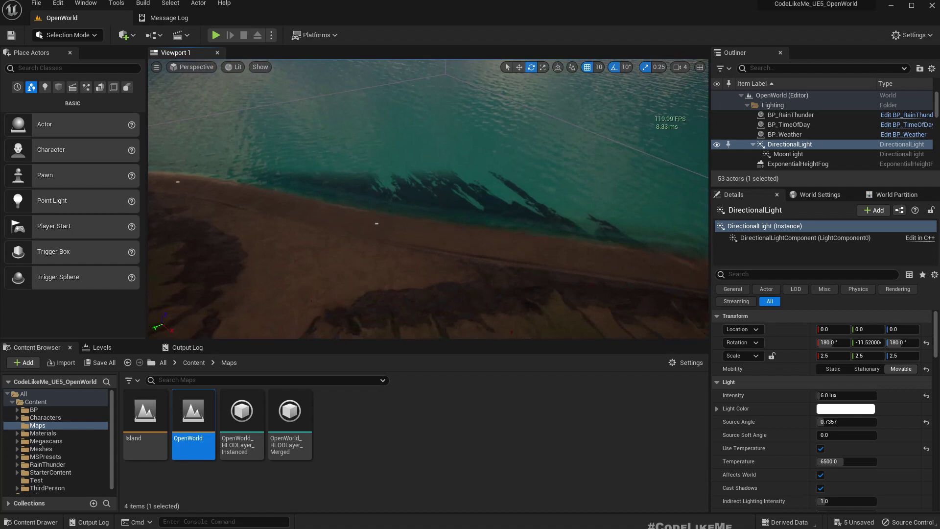
mouse_move(428, 198)
right_down()
mouse_move(428, 170)
mouse_move(397, 169)
right_up()
click(793, 145)
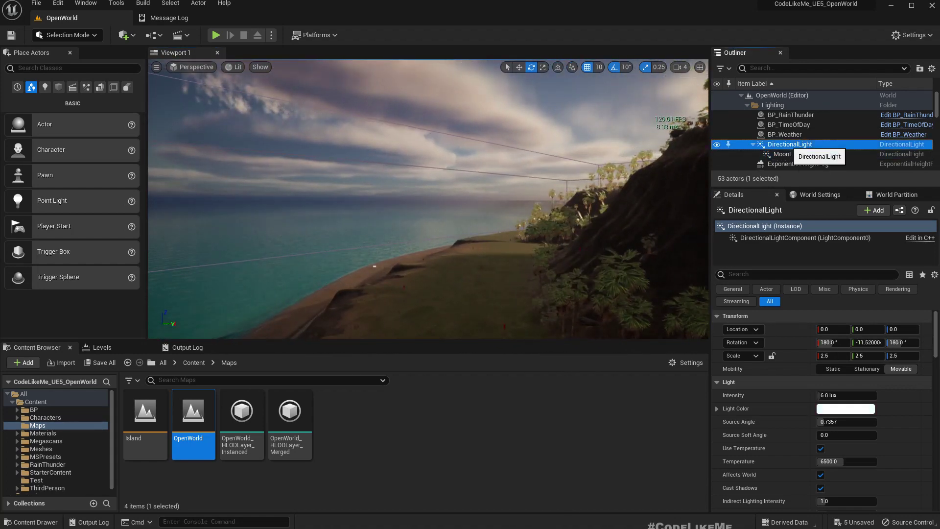
right_drag(428, 199, 382, 198)
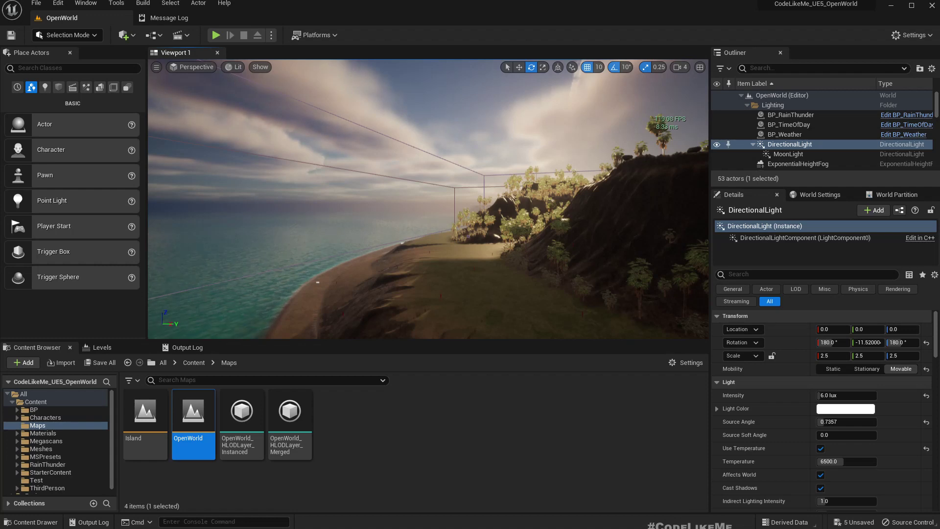
key(f)
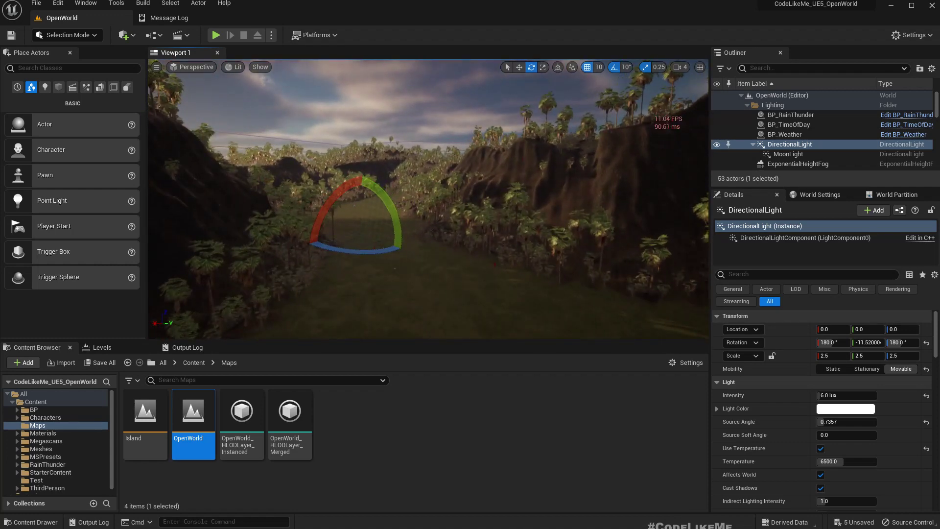
key(alt+Tab)
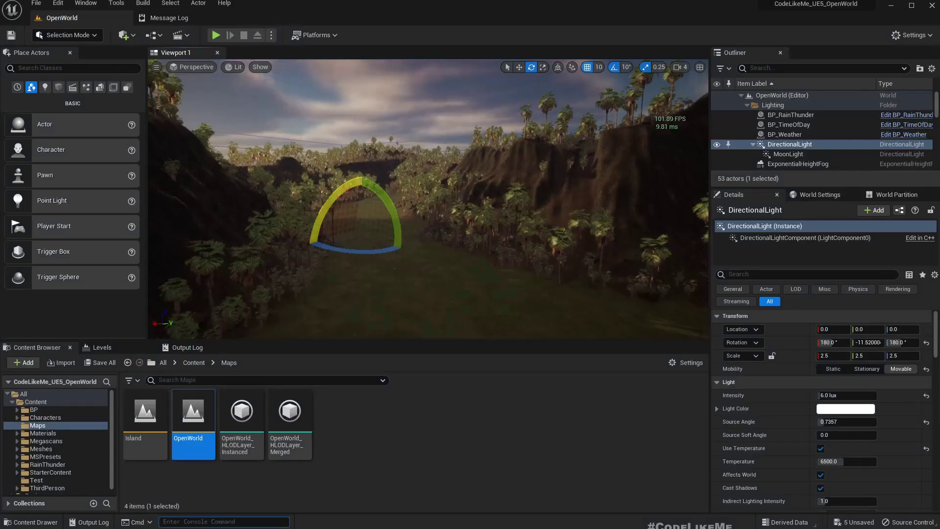
right_drag(428, 198, 500, 198)
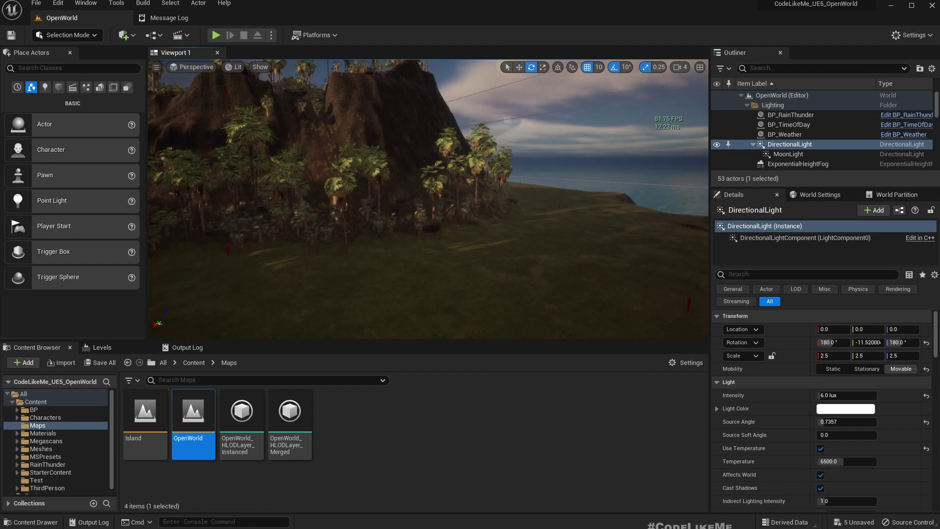
right_drag(428, 199, 429, 198)
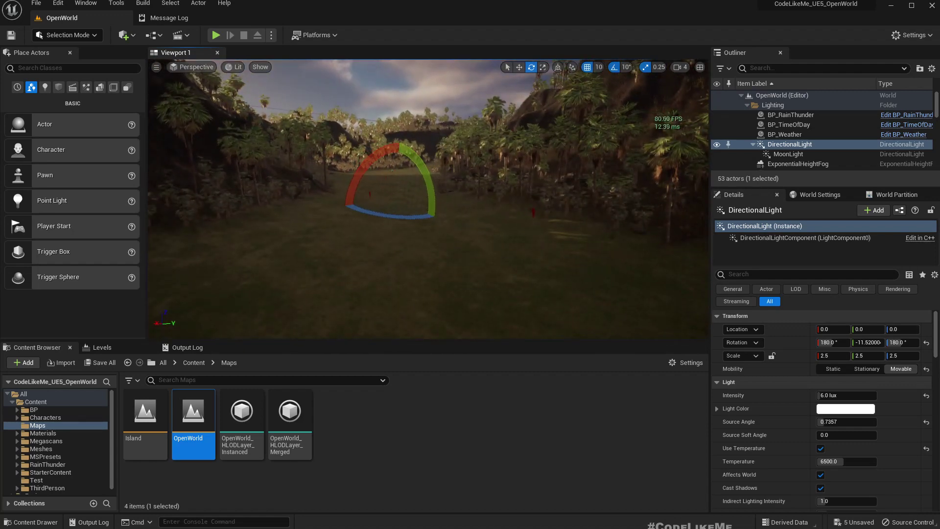
right_drag(428, 198, 428, 198)
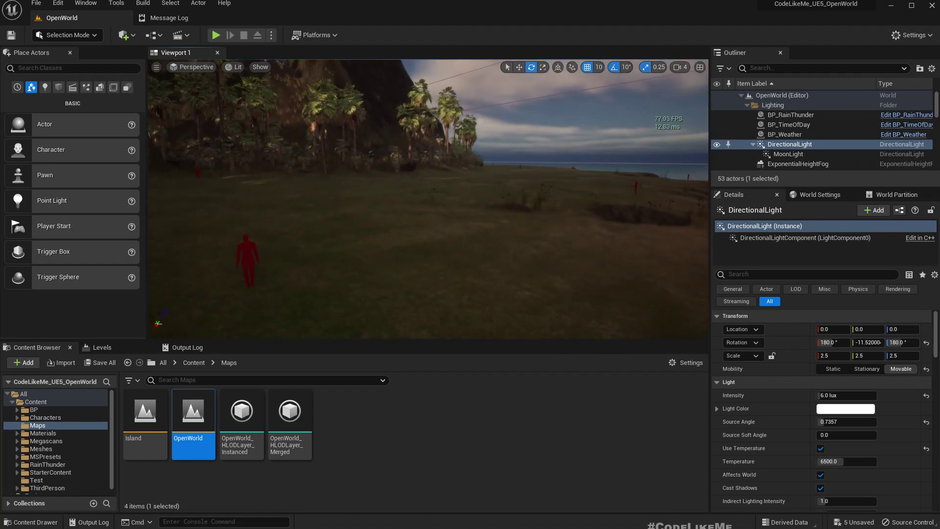
right_drag(428, 199, 429, 198)
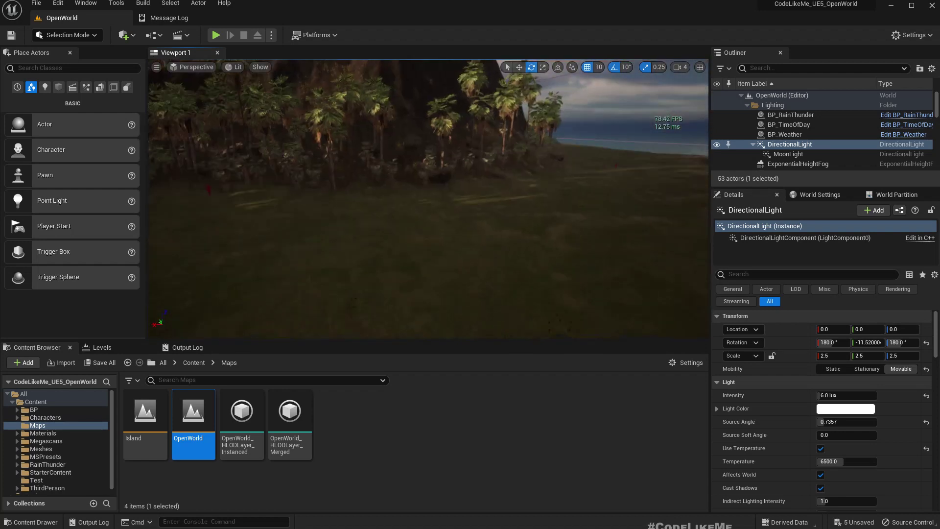
Open the BP_TimeOfDay Blueprint from the Outliner to inspect its Update Sun graph.
click(784, 126)
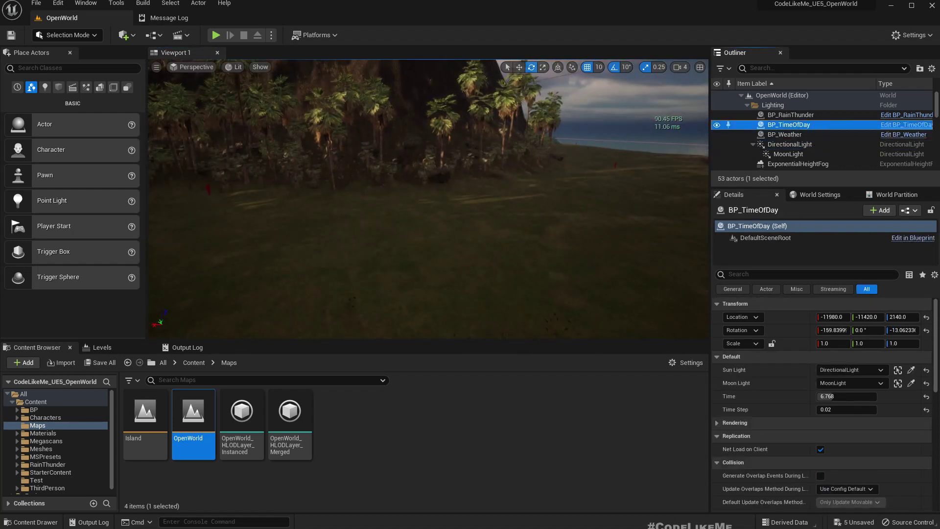
click(906, 125)
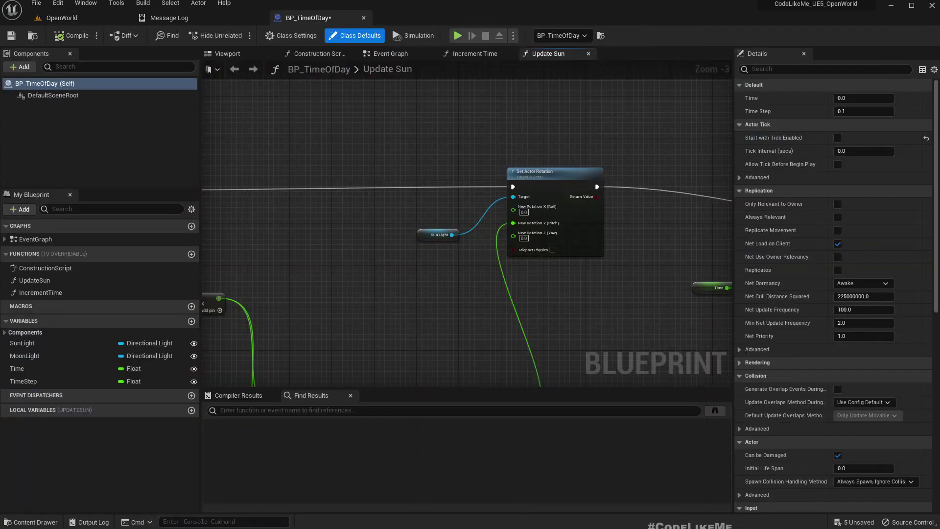
scroll(430, 258, down, 1)
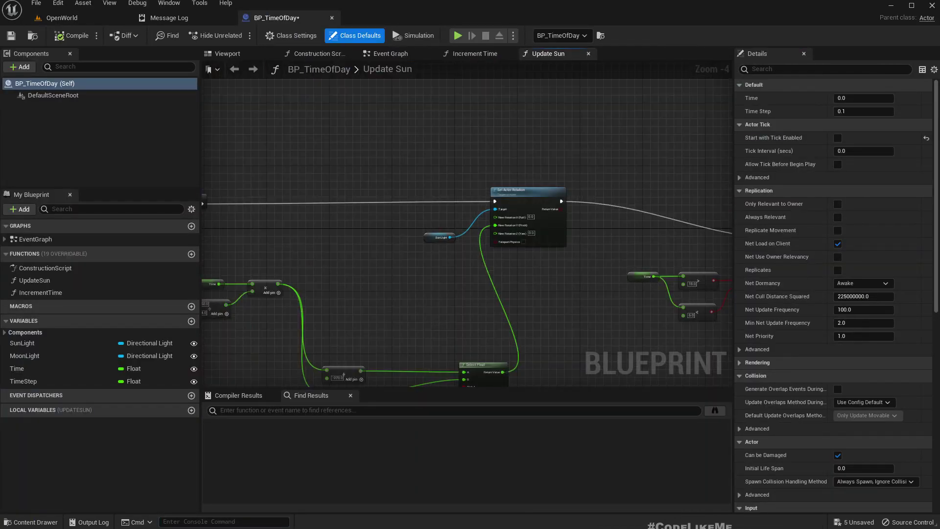
scroll(518, 234, up, 2)
scroll(518, 234, up, 2)
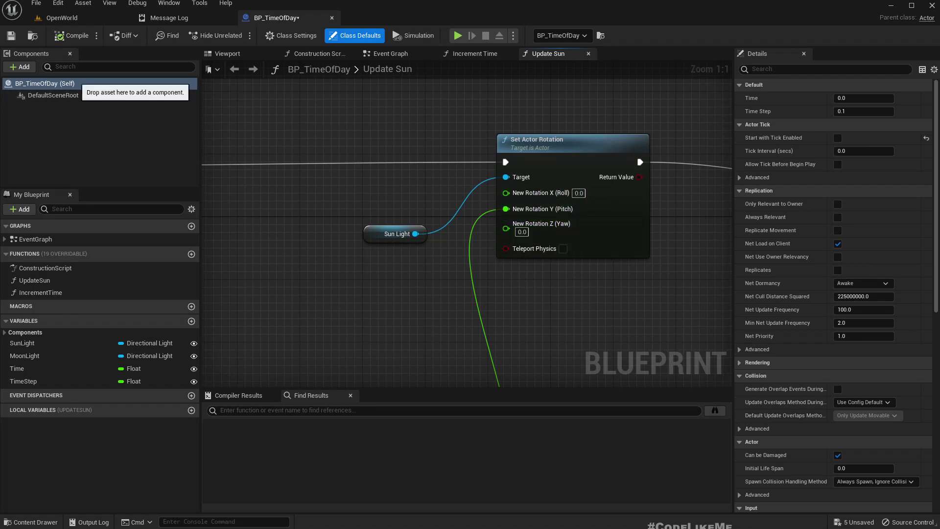
Look around the OpenWorld level, then go back to the BP_TimeOfDay Blueprint.
click(107, 17)
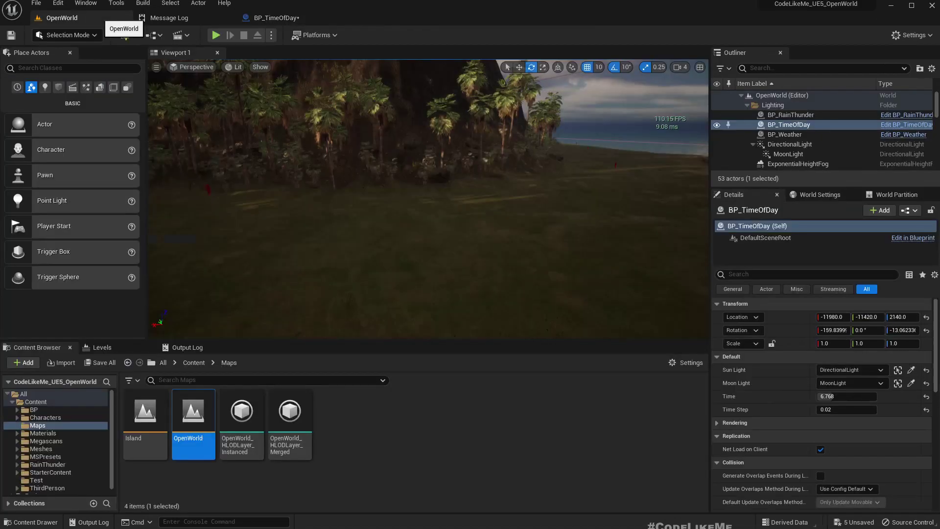
mouse_move(426, 199)
right_down()
mouse_move(530, 191)
mouse_move(411, 195)
right_up()
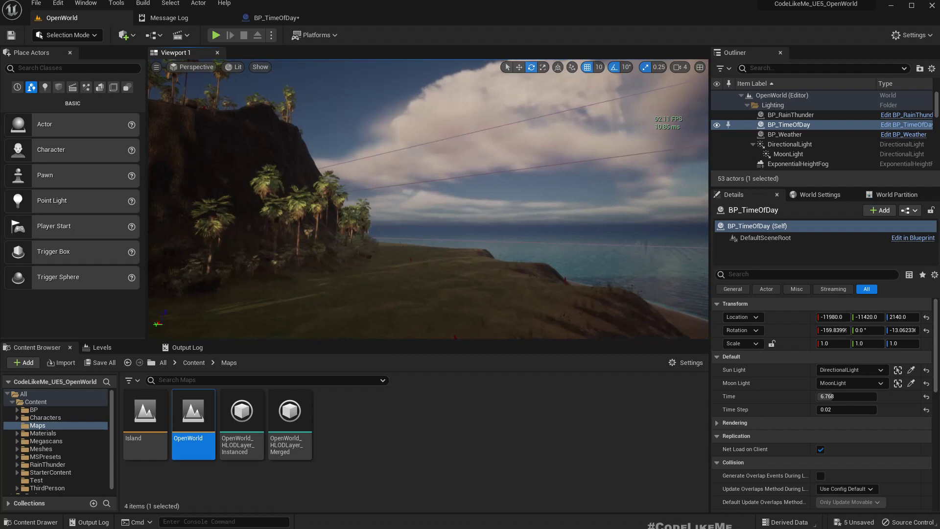
mouse_move(426, 198)
right_down()
mouse_move(470, 194)
mouse_move(440, 198)
right_up()
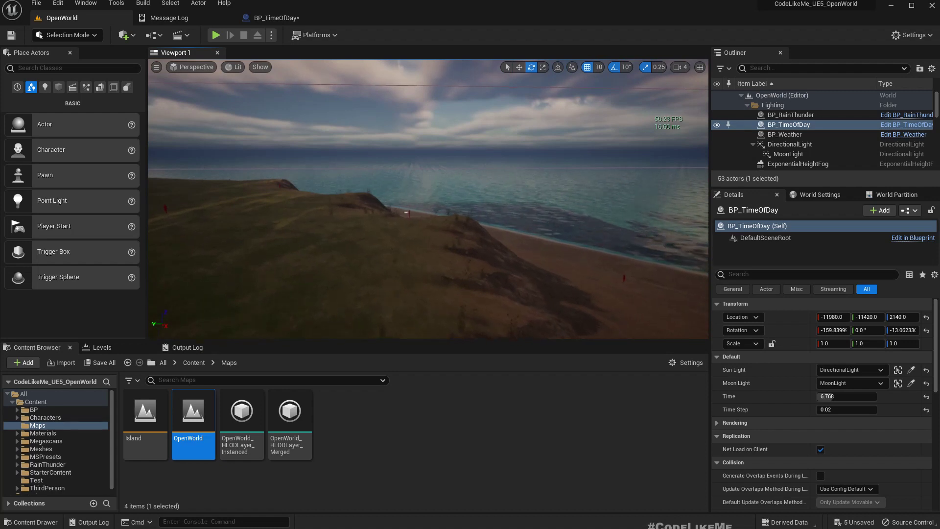
click(269, 18)
Add an Arrow component under BP_TimeOfDay's root in the Viewport preview.
click(227, 52)
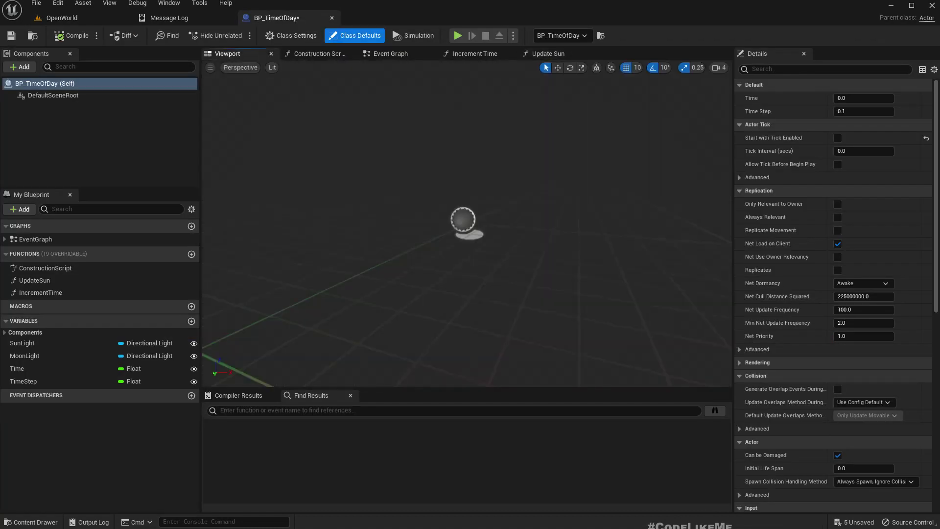
mouse_move(463, 220)
right_down()
mouse_move(369, 269)
mouse_move(517, 265)
right_up()
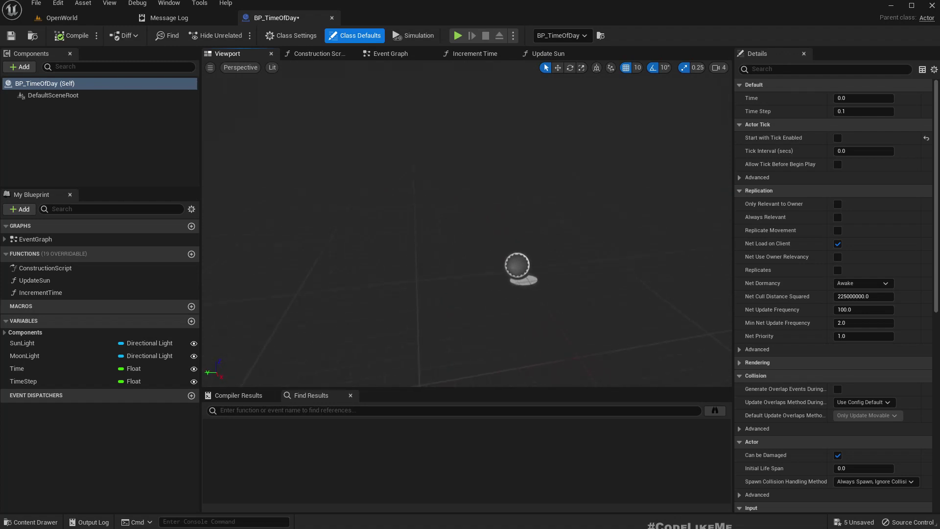
click(20, 67)
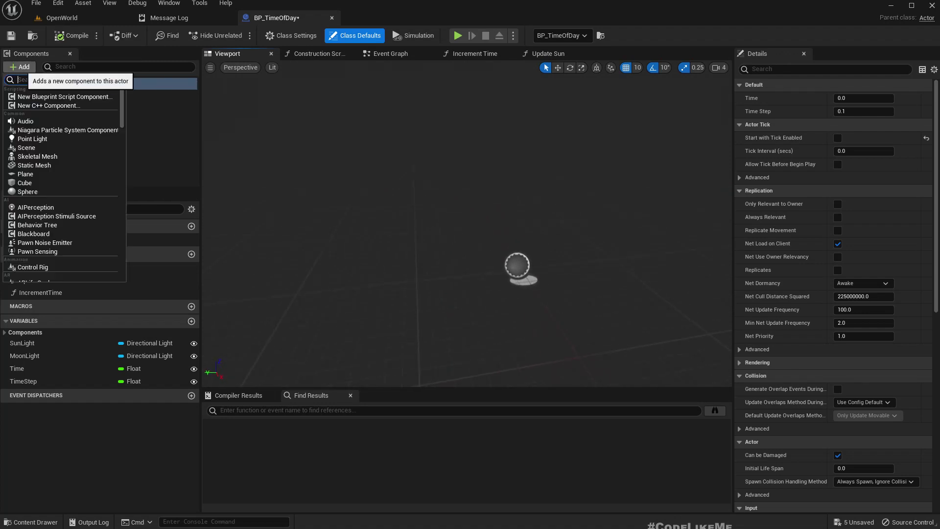
text(arrow)
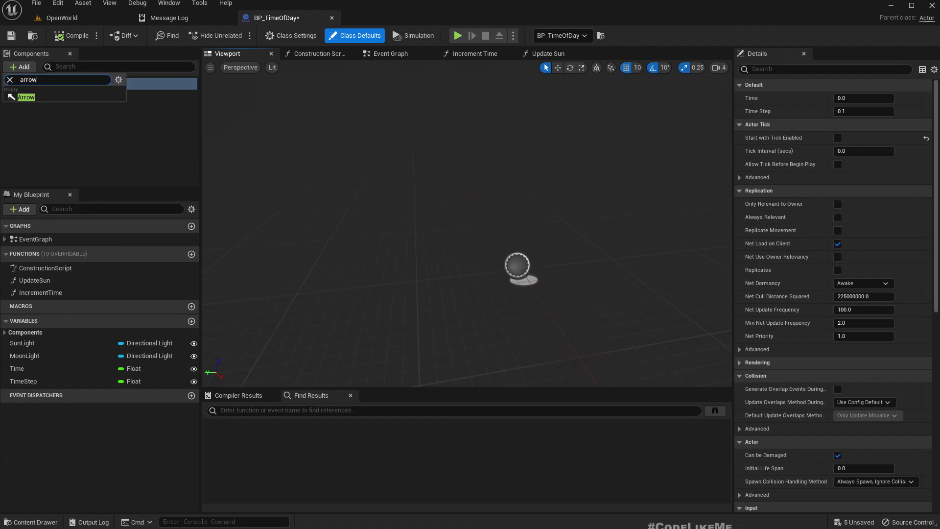
key(Return)
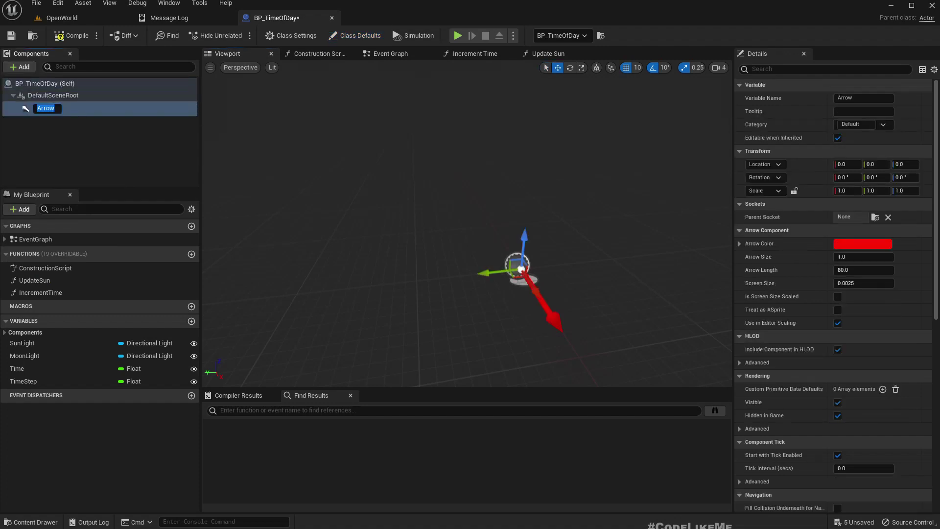
key(Return)
right_drag(469, 220, 412, 221)
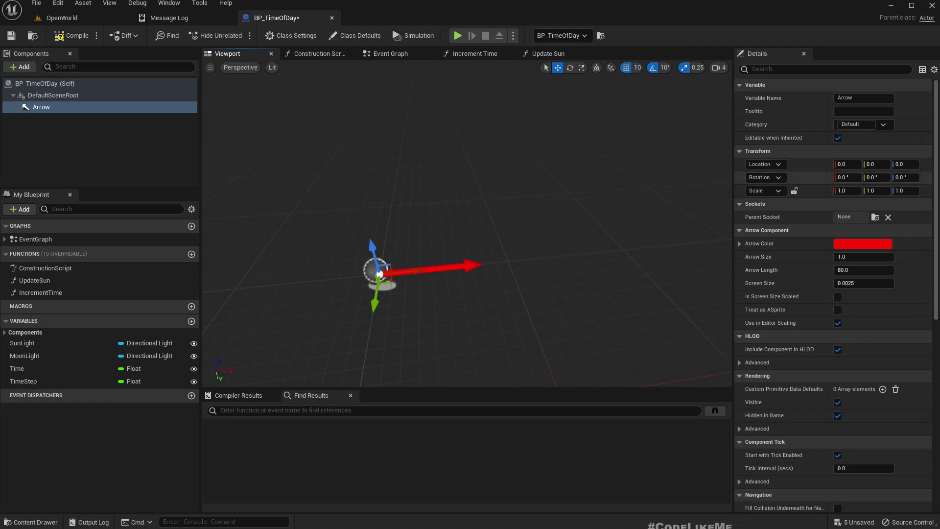
Move the Arrow to X 500 and compile the Blueprint.
click(845, 164)
text(500)
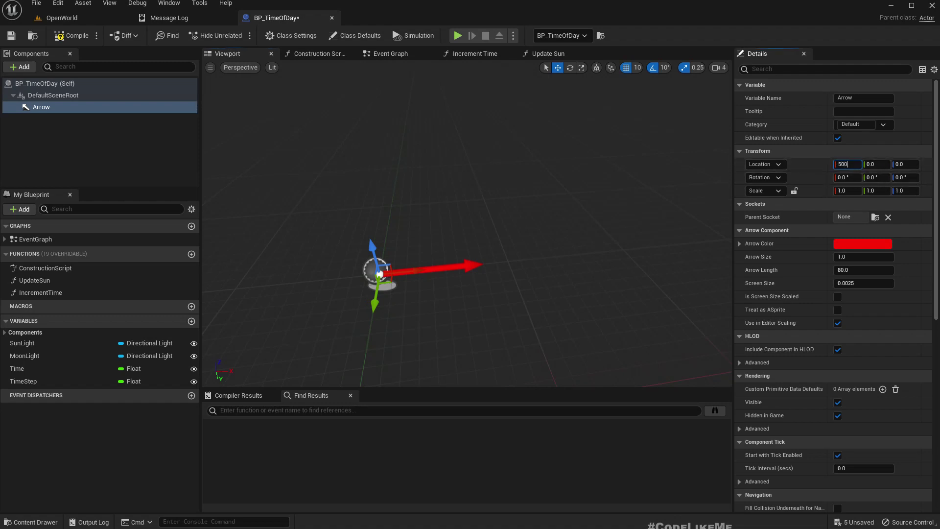
key(Return)
right_drag(470, 220, 514, 228)
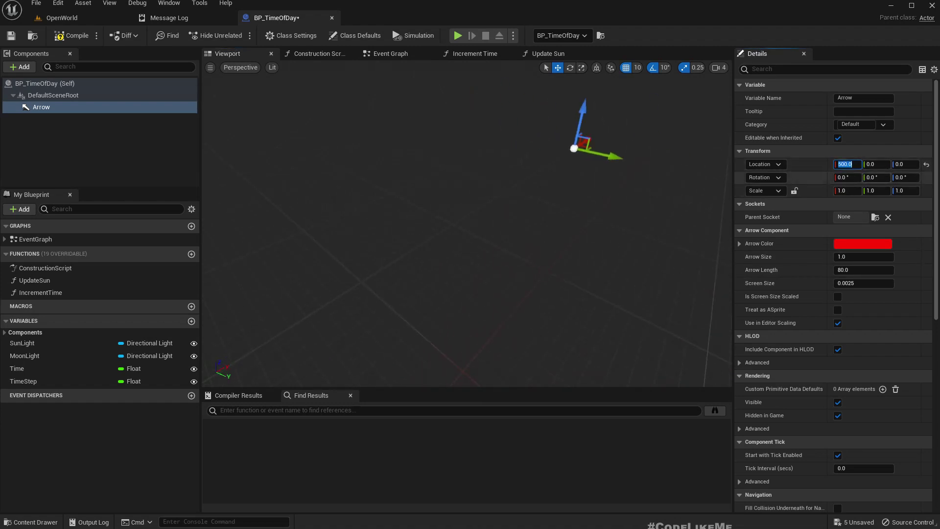
click(72, 36)
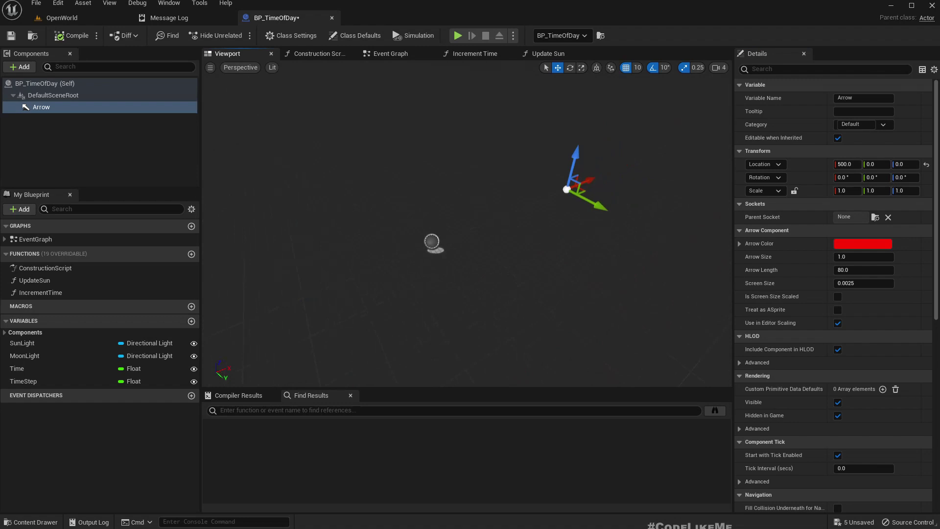
Frame BP_TimeOfDay in the level and reset its rotation to zero.
click(63, 17)
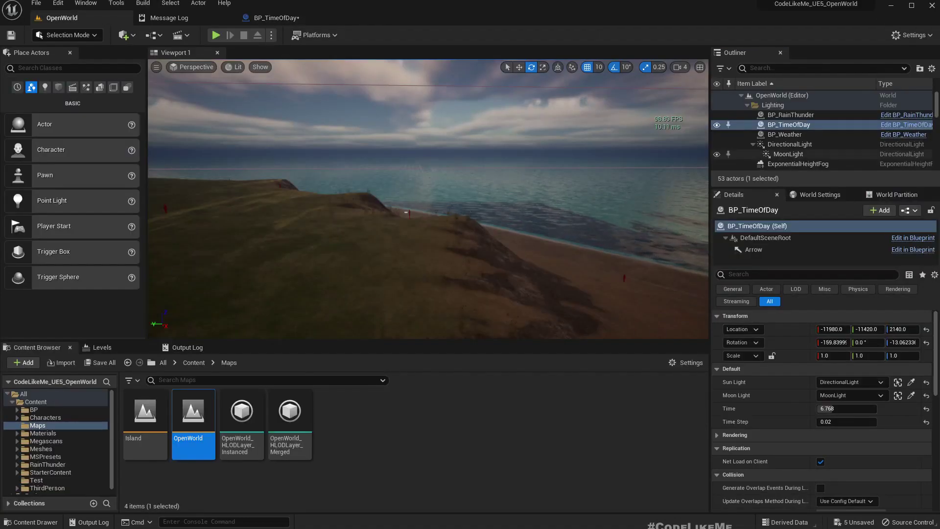
double_click(788, 125)
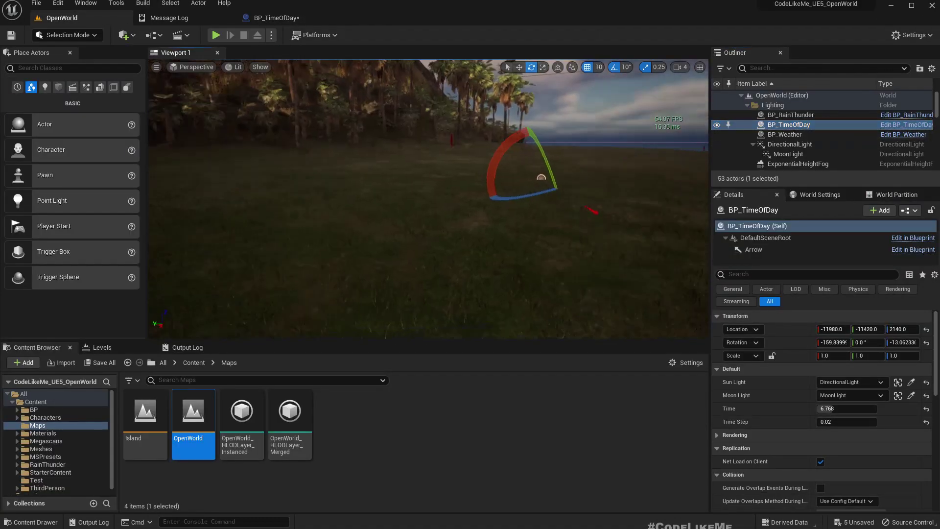
click(927, 342)
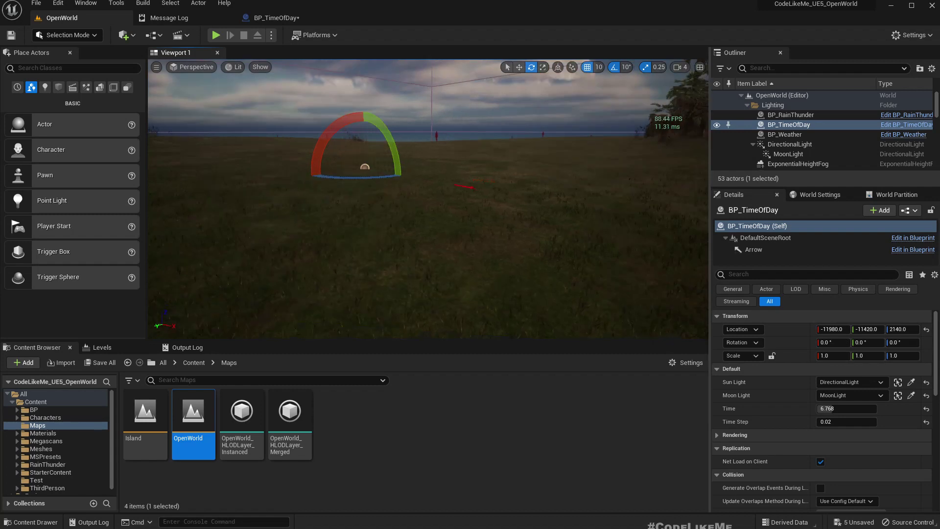
right_drag(428, 198, 428, 199)
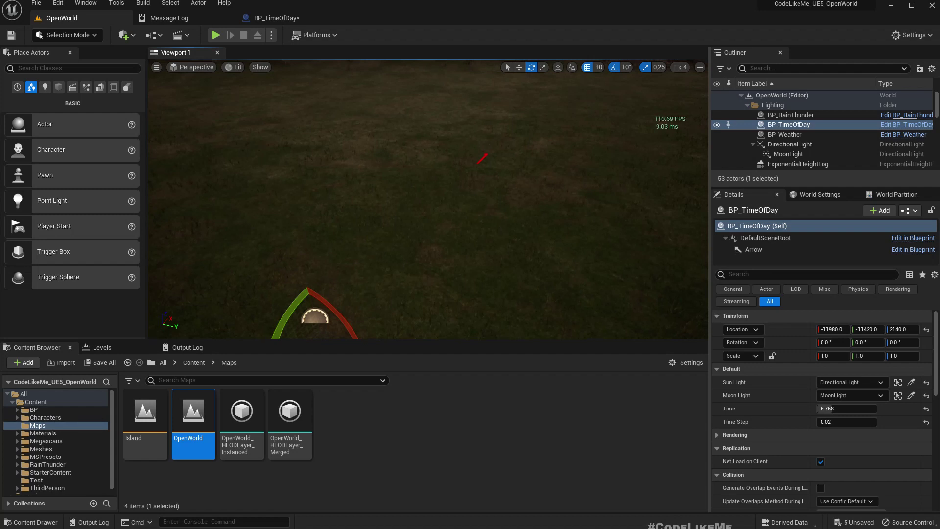
right_drag(427, 198, 429, 198)
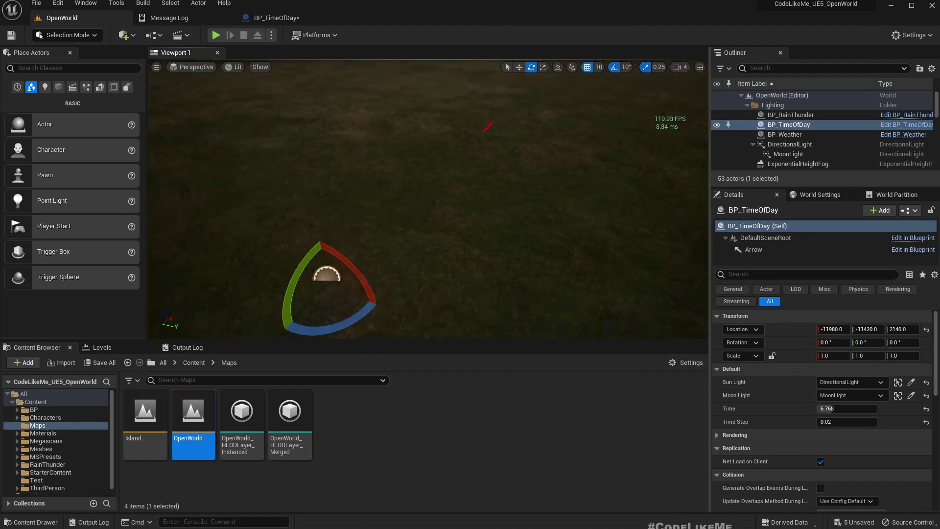
Set the Arrow component's X location to 200.
click(912, 249)
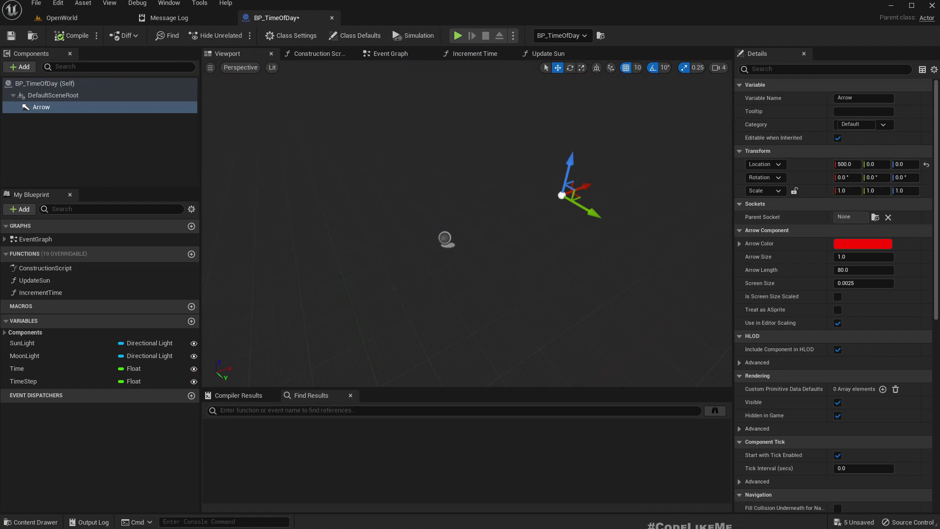
click(845, 164)
text(200)
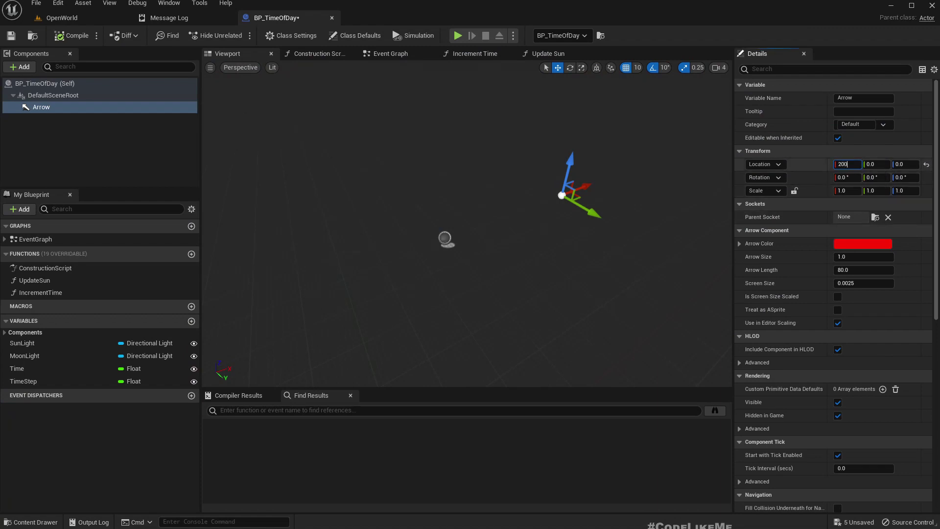
key(Return)
key(ctrl+Tab)
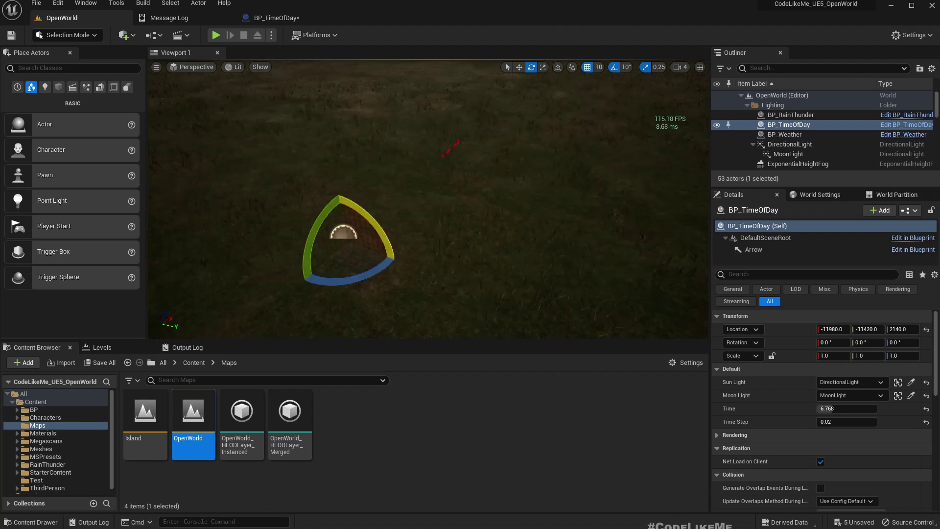
Raise BP_TimeOfDay to Z 2240 with the move gizmo.
key(w)
drag(348, 210, 329, 99)
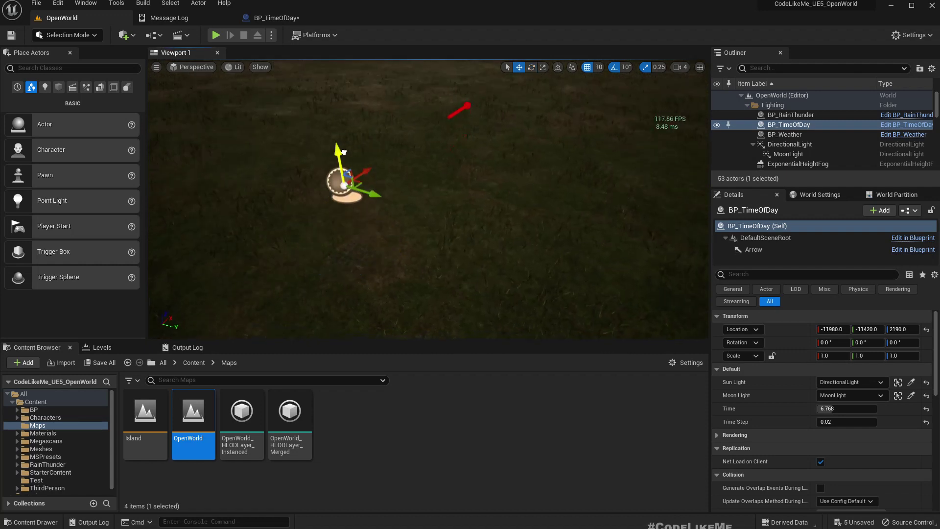
right_drag(329, 99, 316, 140)
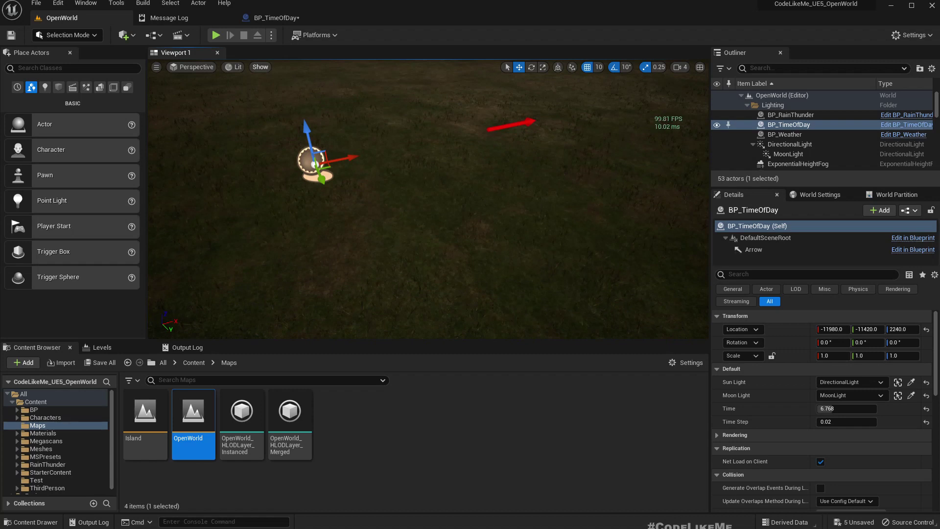
click(275, 17)
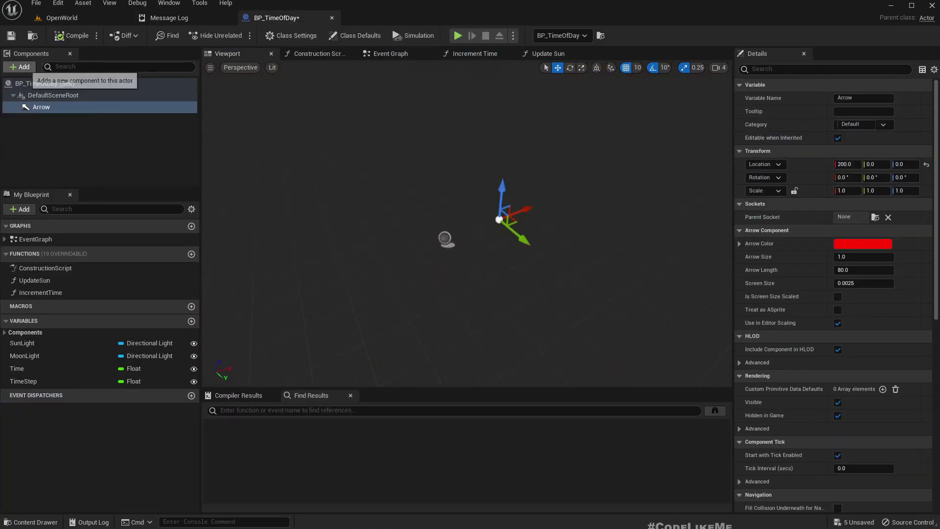
Add a Sphere component to BP_TimeOfDay and rename it 'sun'.
click(20, 67)
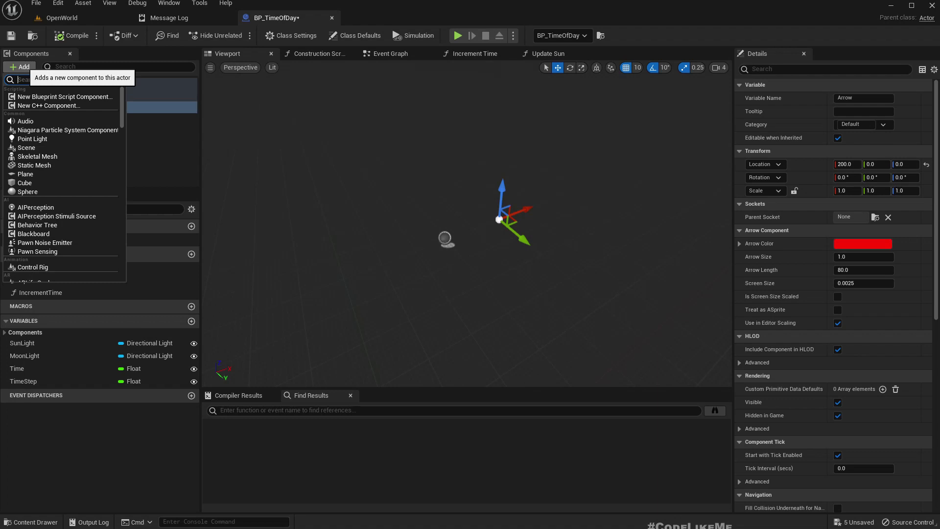
click(28, 192)
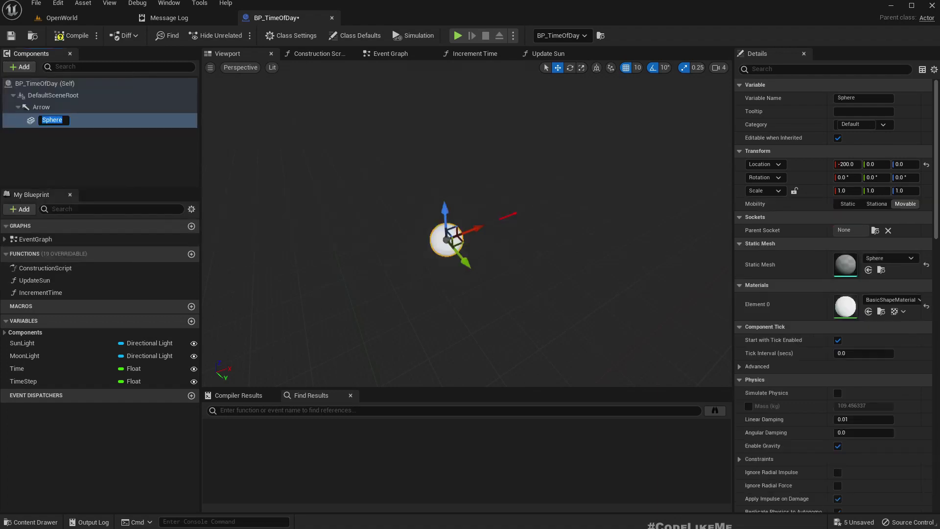
right_drag(470, 221, 528, 220)
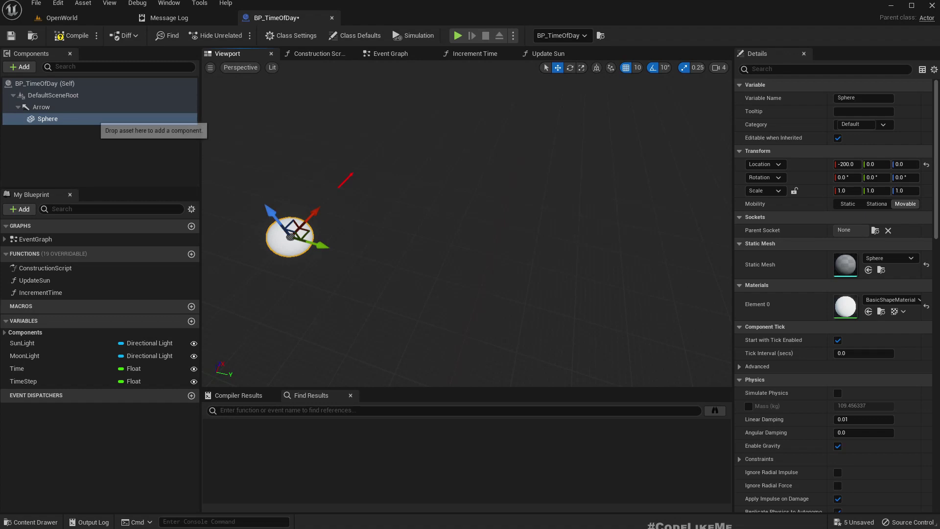
click(58, 119)
key(F2)
text(sun)
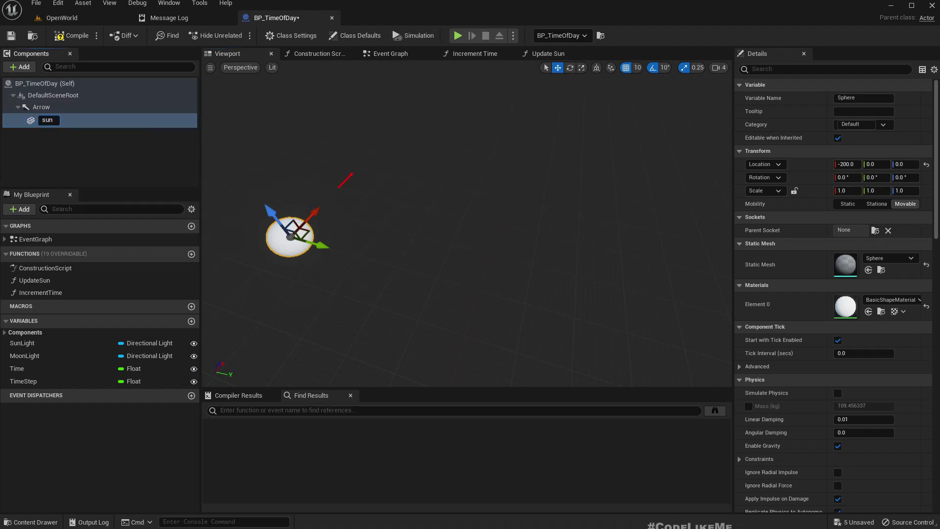
key(Return)
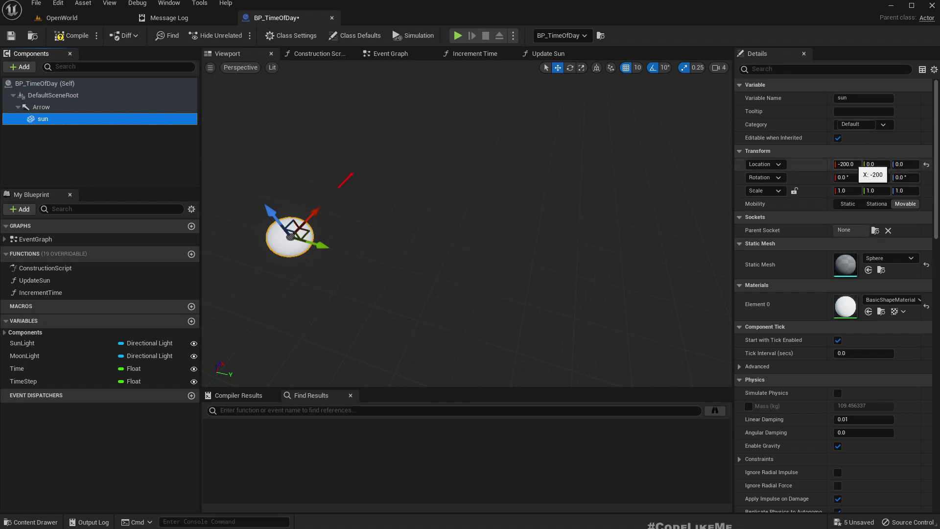
Parent sun directly under DefaultSceneRoot at Y 200 and view it in the level.
drag(42, 118, 53, 95)
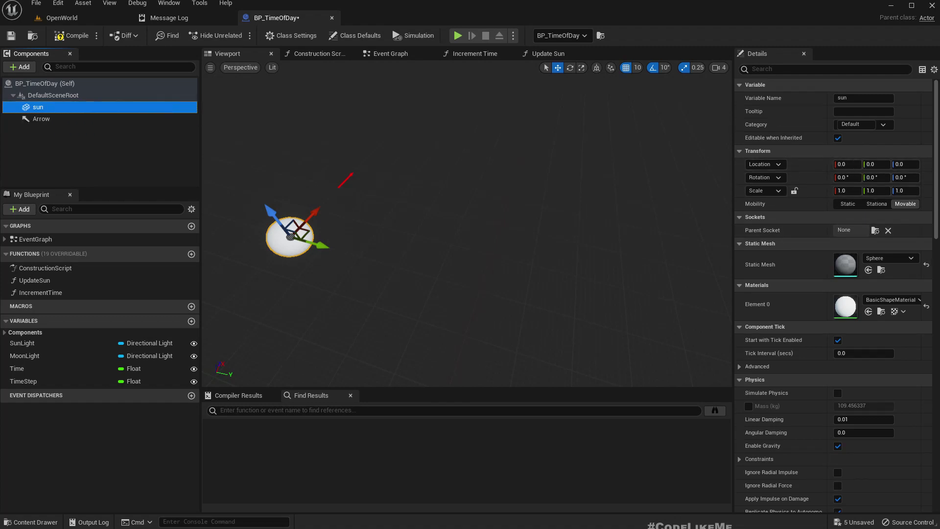
click(878, 164)
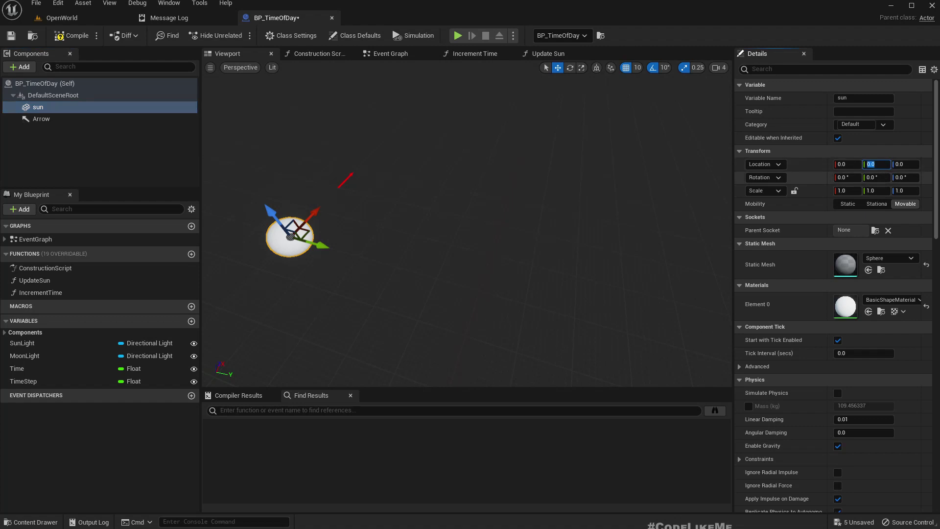
text(20)
key(Return)
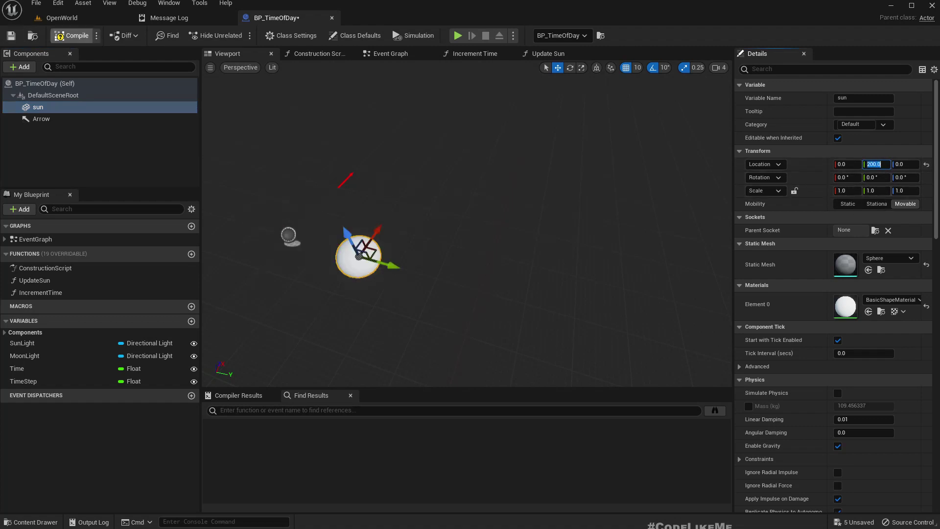
click(62, 17)
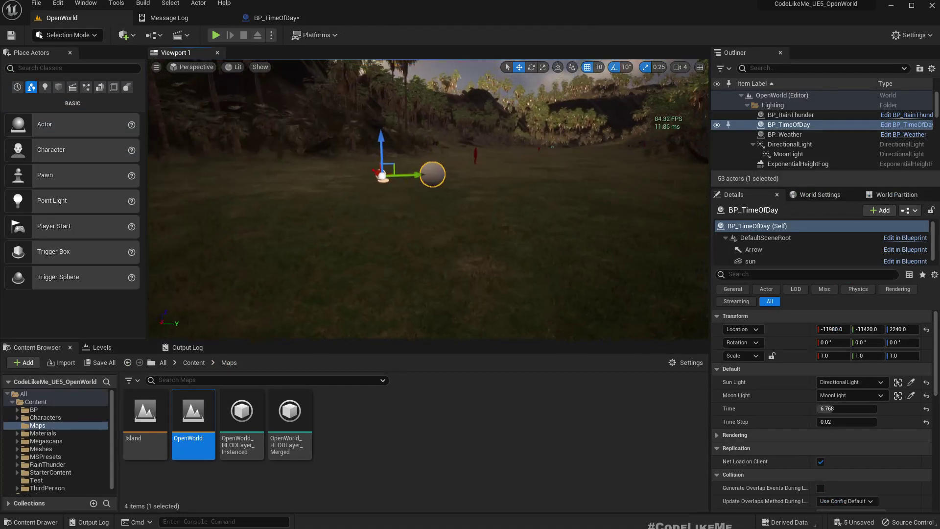
Lock the sun sphere's scale and set it uniformly to 0.4.
mouse_move(429, 199)
right_down()
mouse_move(428, 243)
mouse_move(429, 184)
right_up()
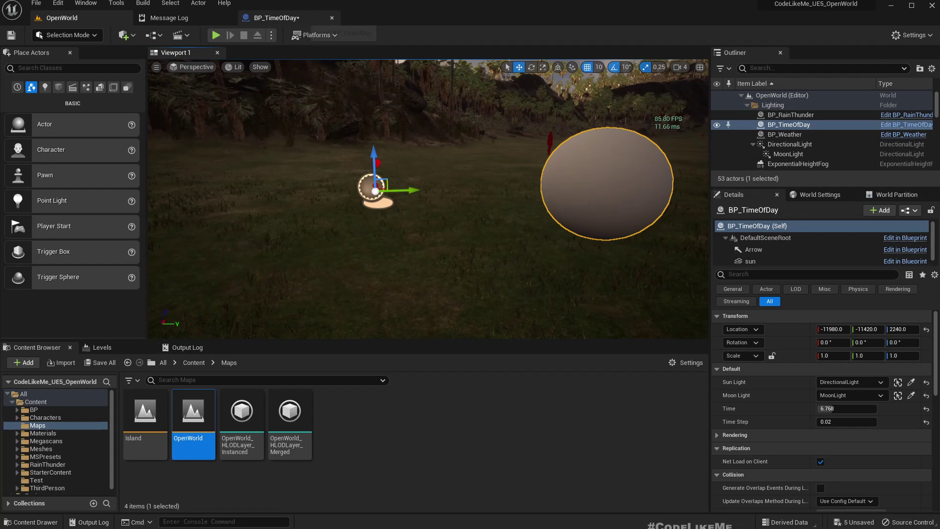
click(276, 17)
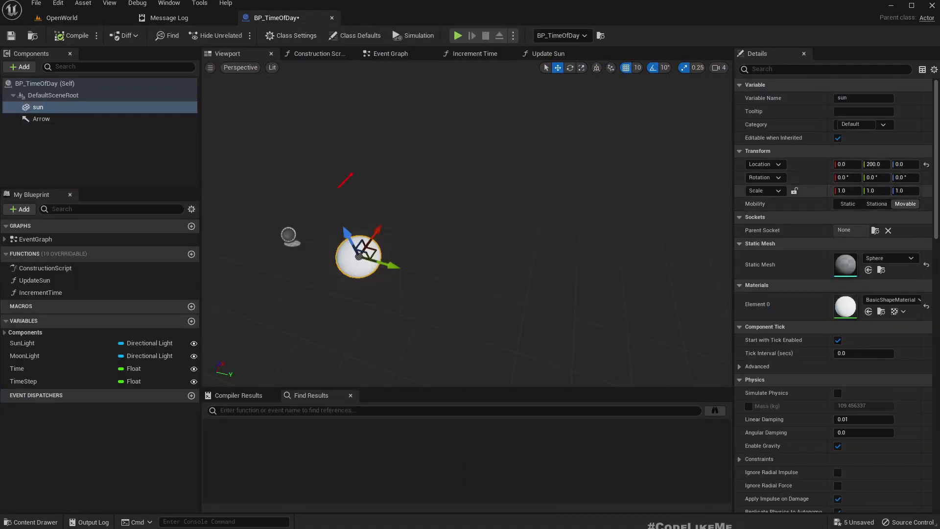
click(793, 190)
text(0.4)
key(Return)
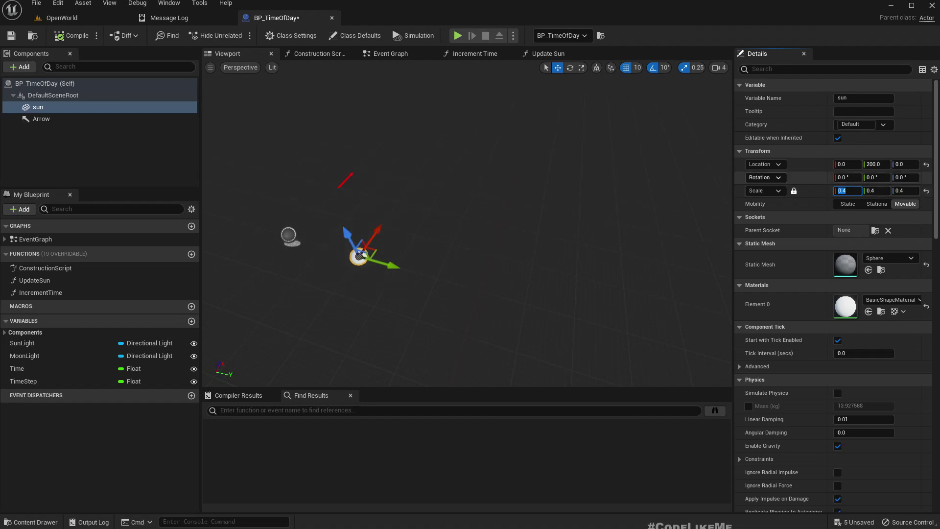
click(62, 18)
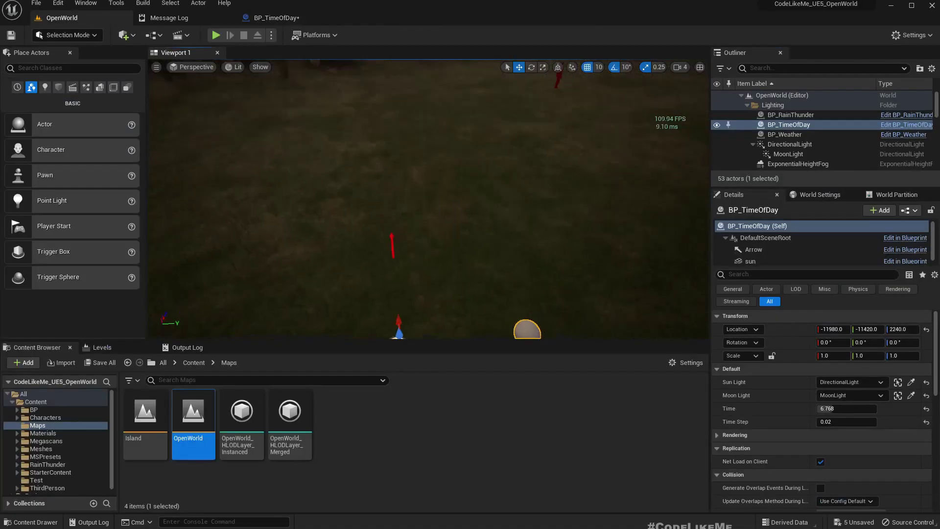
Test yaw swings on BP_TimeOfDay with the rotate gizmo, settling at -10°.
right_drag(427, 199, 411, 242)
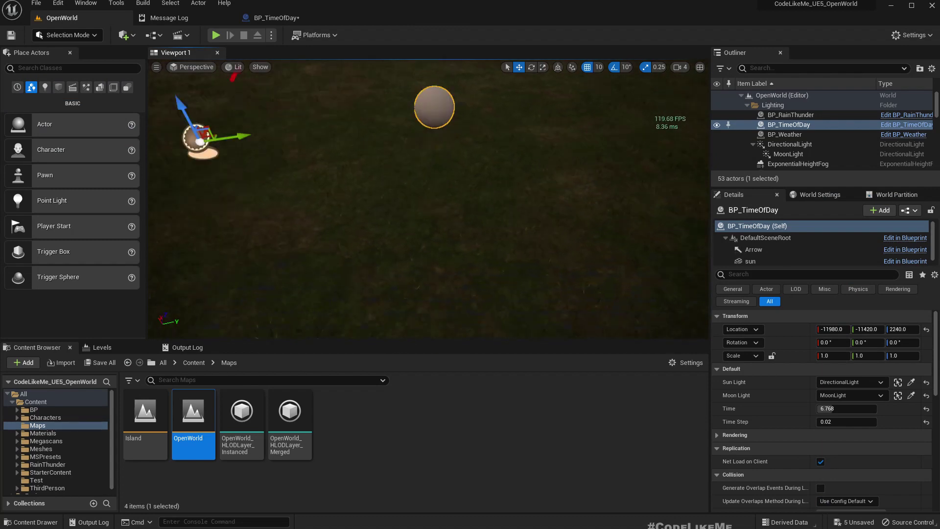
mouse_move(411, 243)
right_down()
mouse_move(411, 220)
mouse_move(411, 243)
right_up()
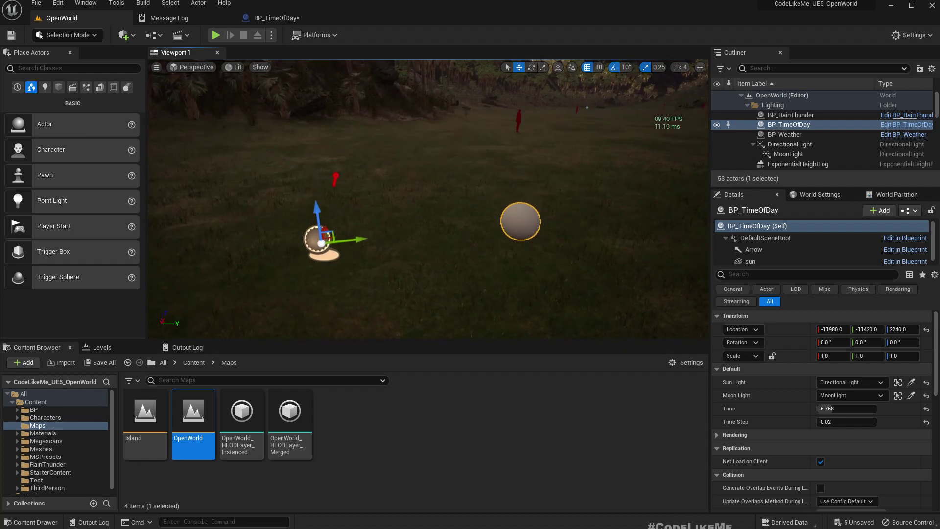
right_drag(411, 243, 396, 242)
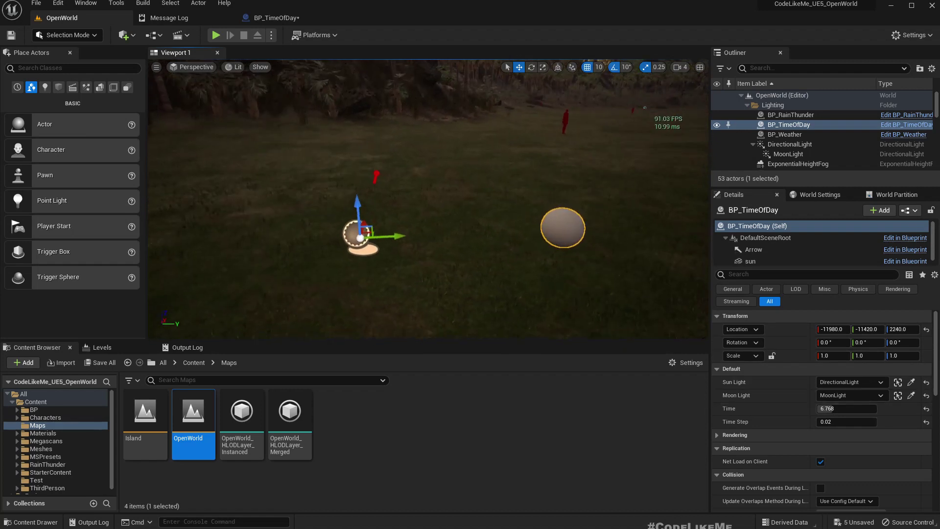
key(e)
mouse_move(382, 261)
mouse_down()
mouse_move(345, 261)
mouse_move(382, 261)
mouse_up()
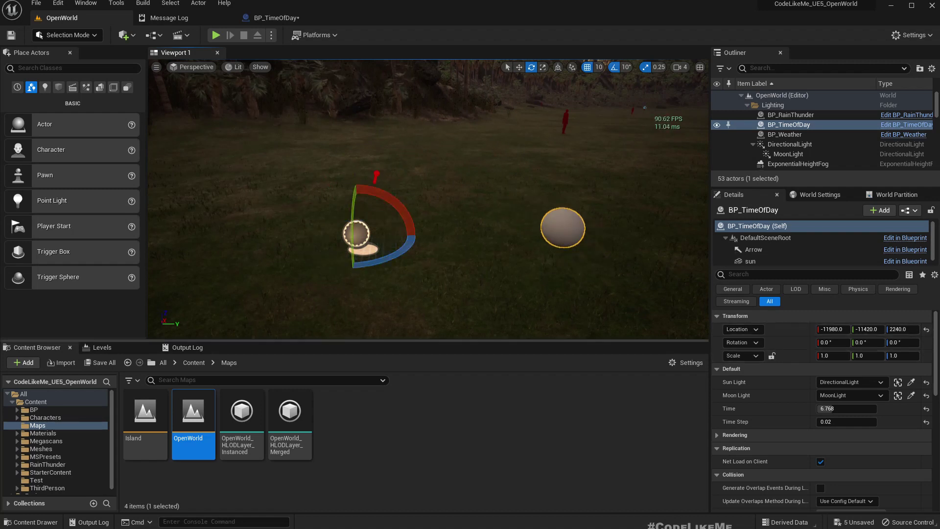
mouse_move(382, 261)
mouse_down()
mouse_move(308, 260)
mouse_move(327, 227)
mouse_up()
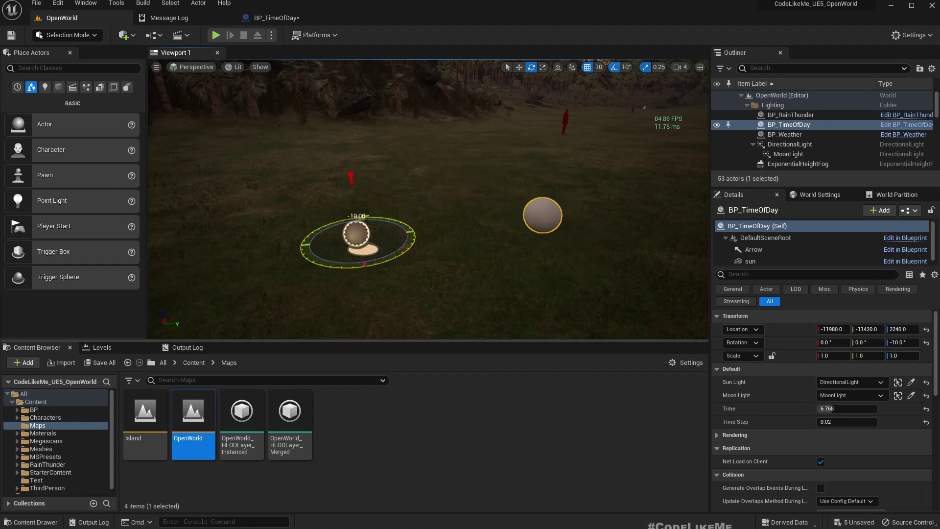
drag(327, 223, 365, 214)
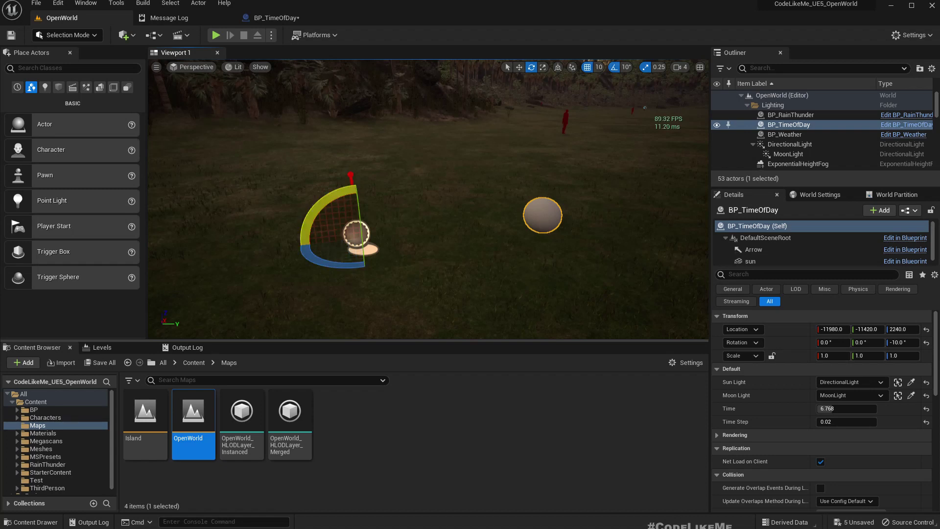
mouse_move(316, 213)
mouse_down()
mouse_move(290, 215)
mouse_move(305, 218)
mouse_move(354, 184)
mouse_up()
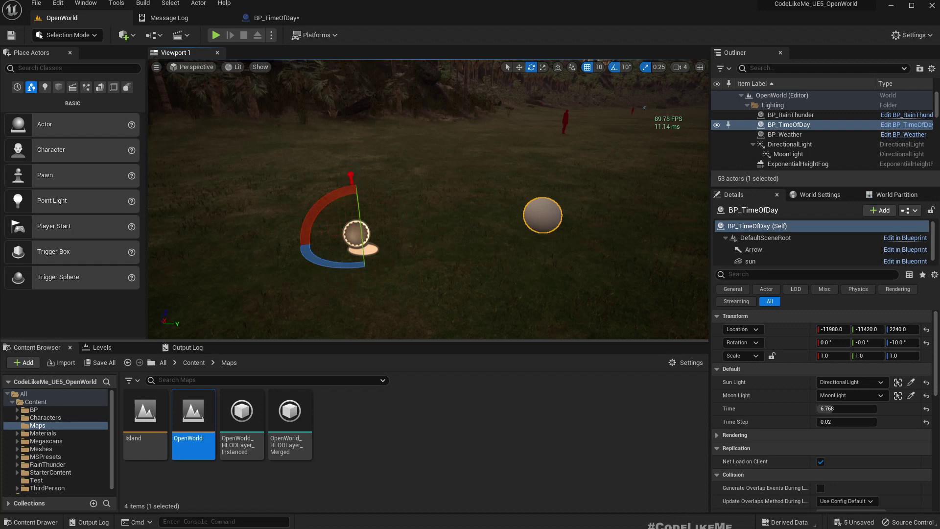
click(273, 17)
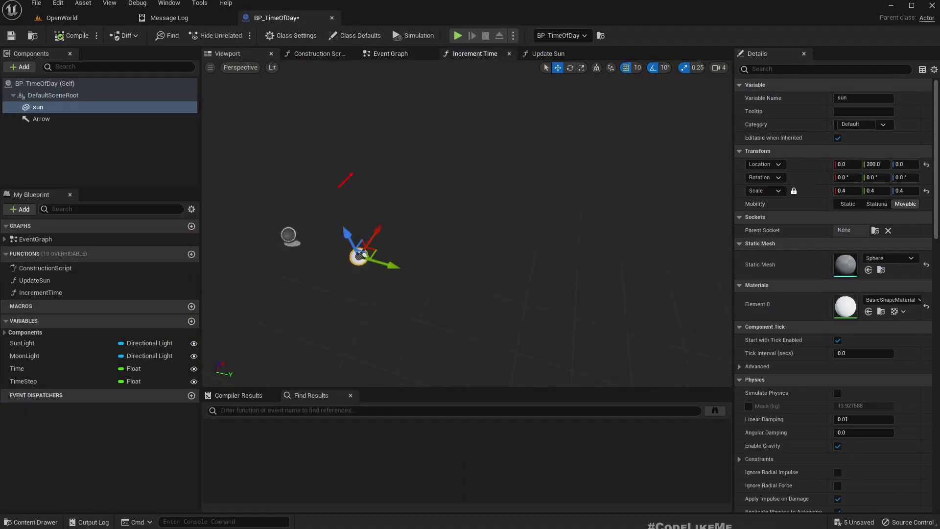
Add Set Actor Rotation after Update Sun and split its New Rotation pin.
click(547, 53)
scroll(514, 166, up, 1)
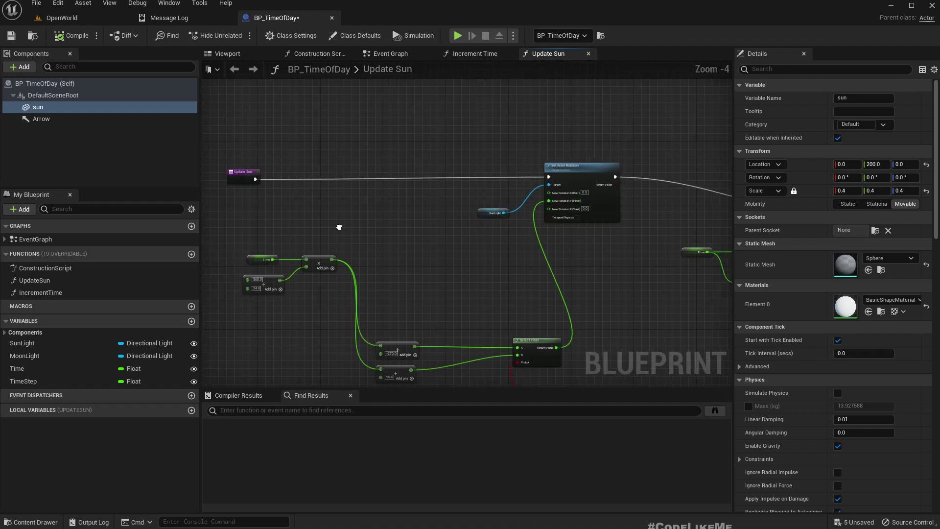
scroll(514, 166, up, 2)
scroll(514, 166, up, 1)
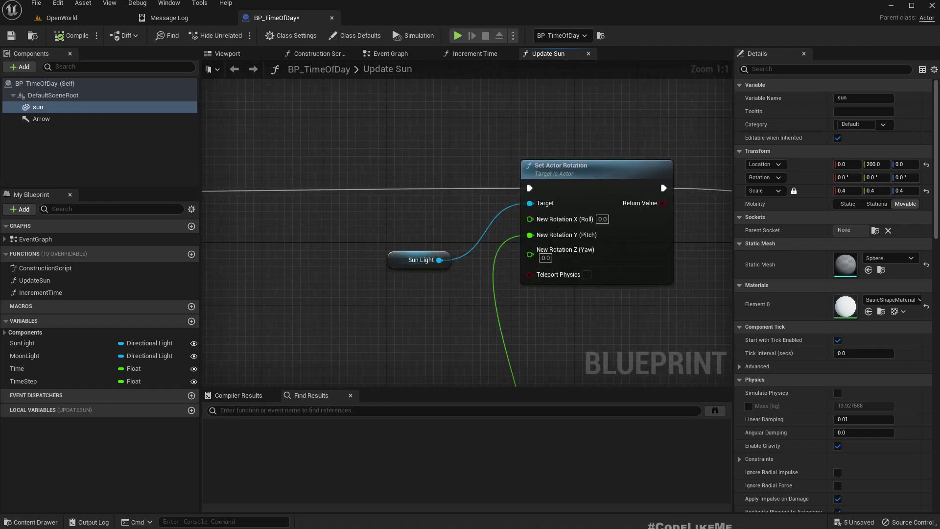
right_drag(350, 227, 717, 227)
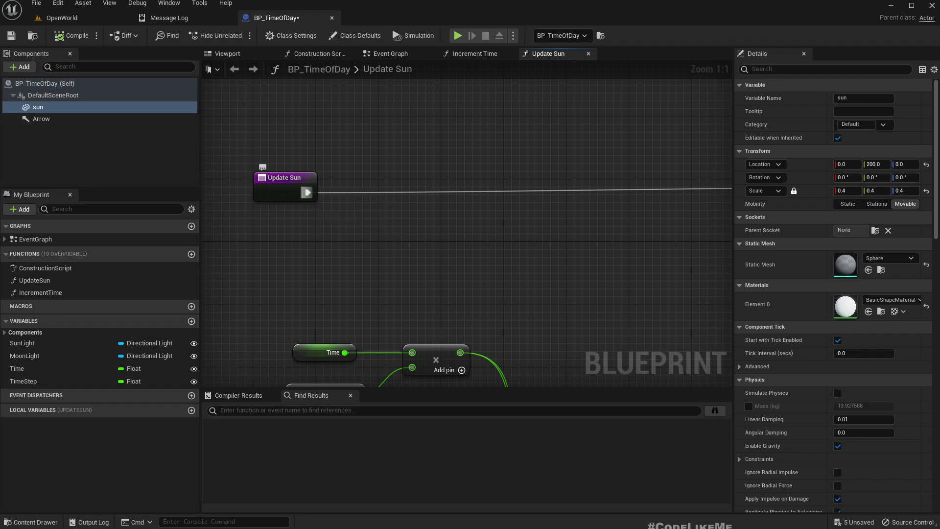
drag(733, 188, 495, 197)
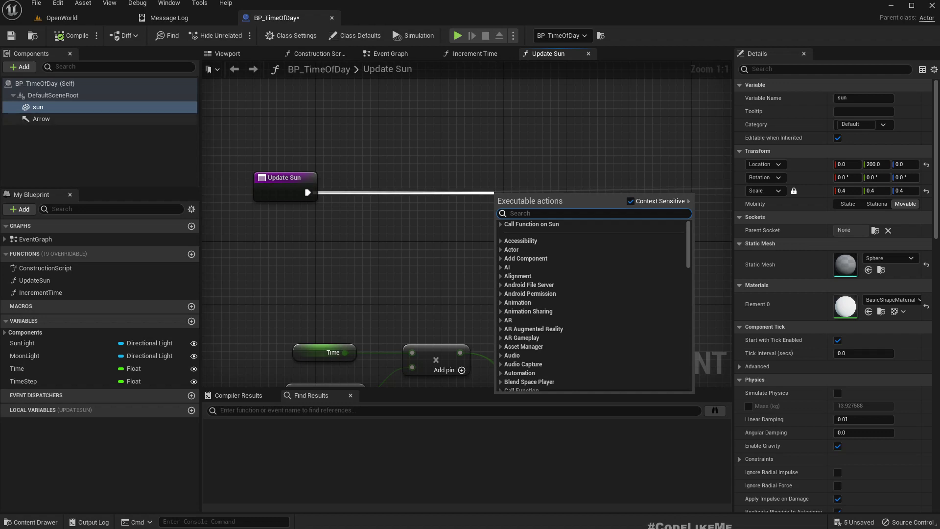
text(set)
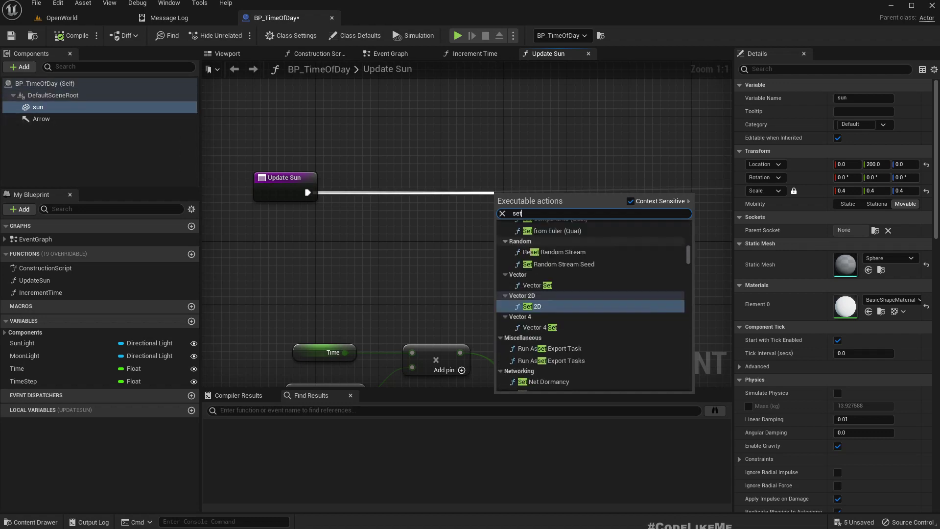
text(actor rota)
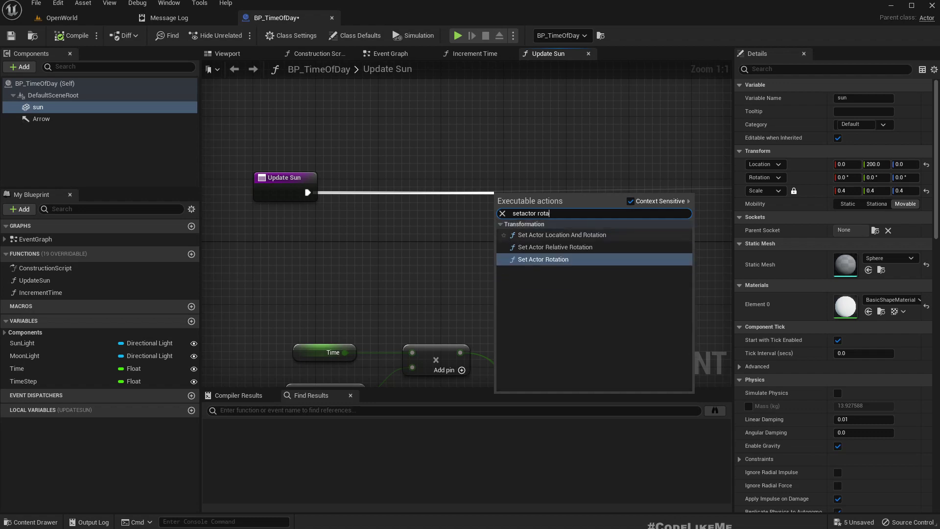
key(Return)
key(q)
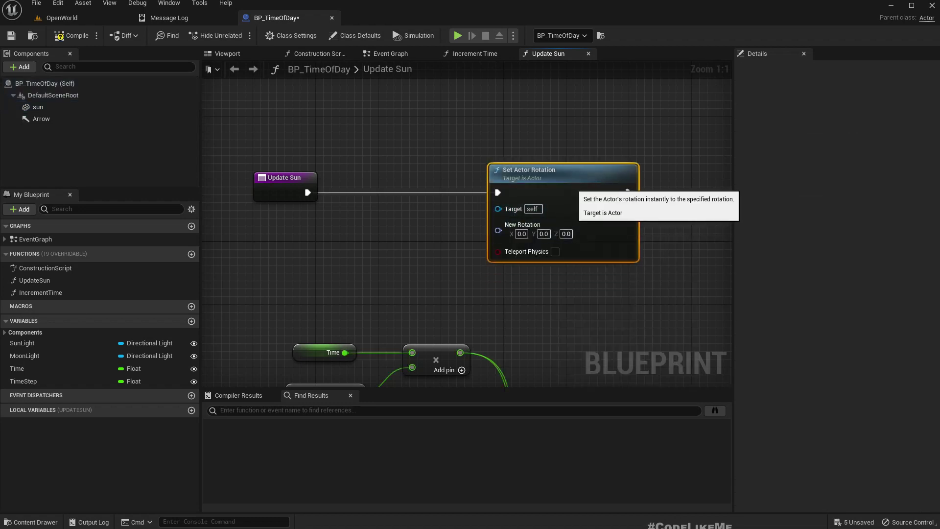
right_click(499, 229)
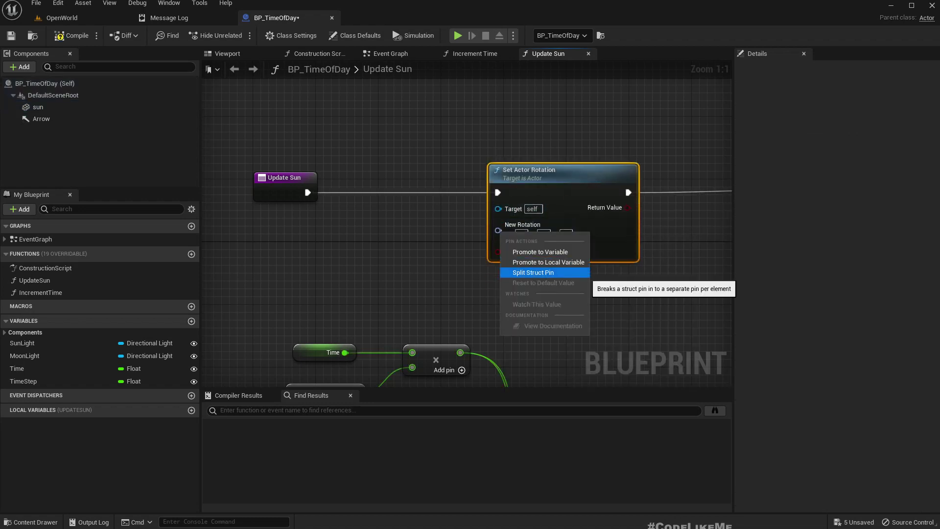
click(534, 272)
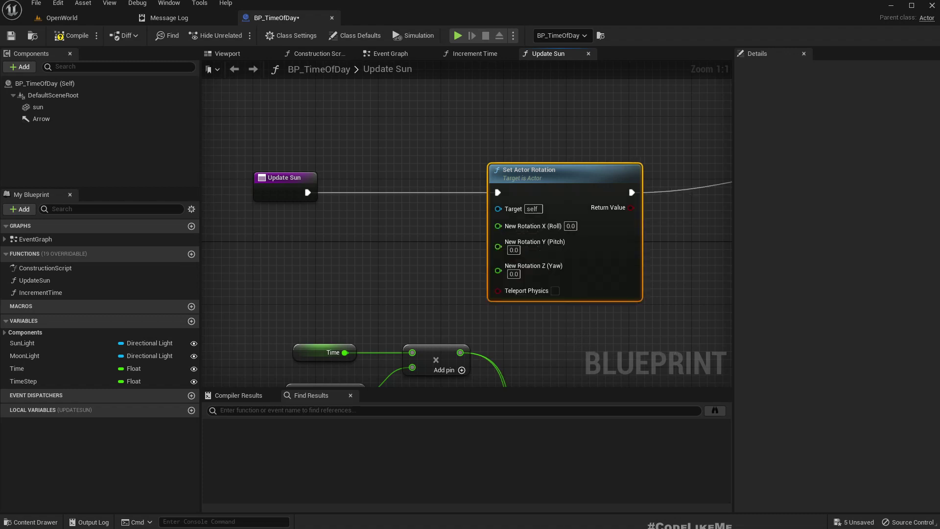
Add a split Get Actor Rotation and wire its Z (Yaw) into New Rotation Z.
right_click(260, 250)
text(get)
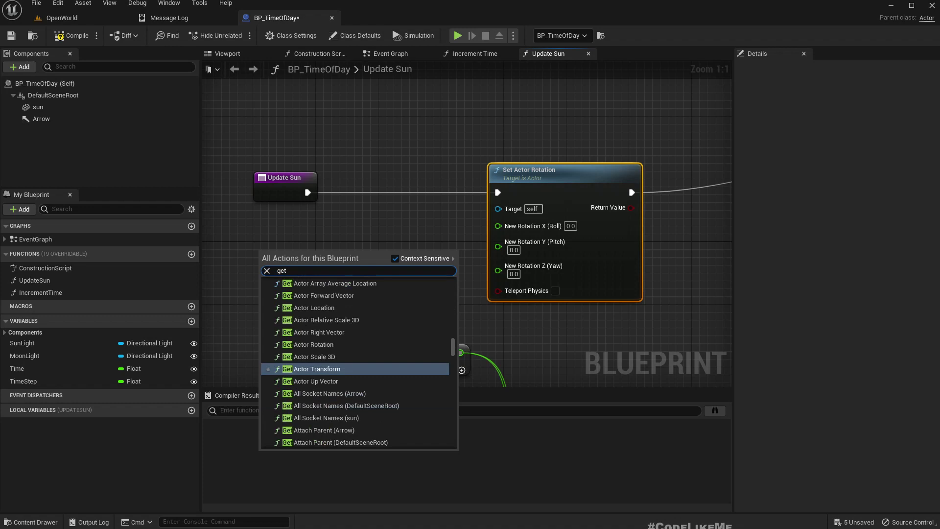
text( act)
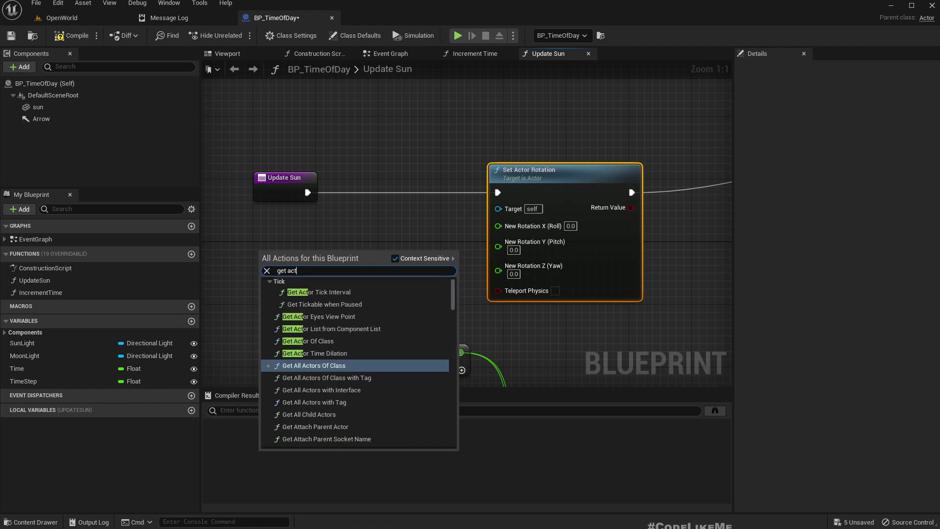
text(or rota)
key(Return)
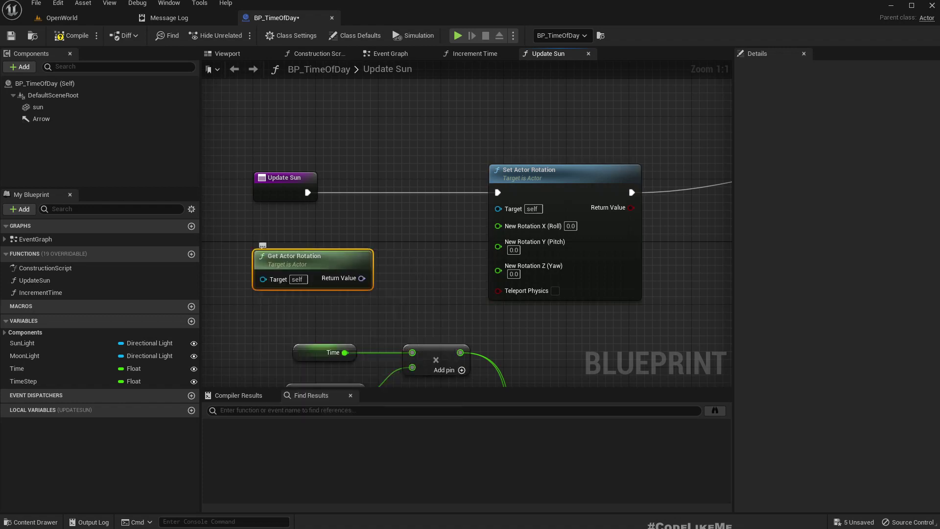
right_click(361, 278)
click(390, 319)
drag(293, 256, 254, 241)
drag(345, 292, 530, 282)
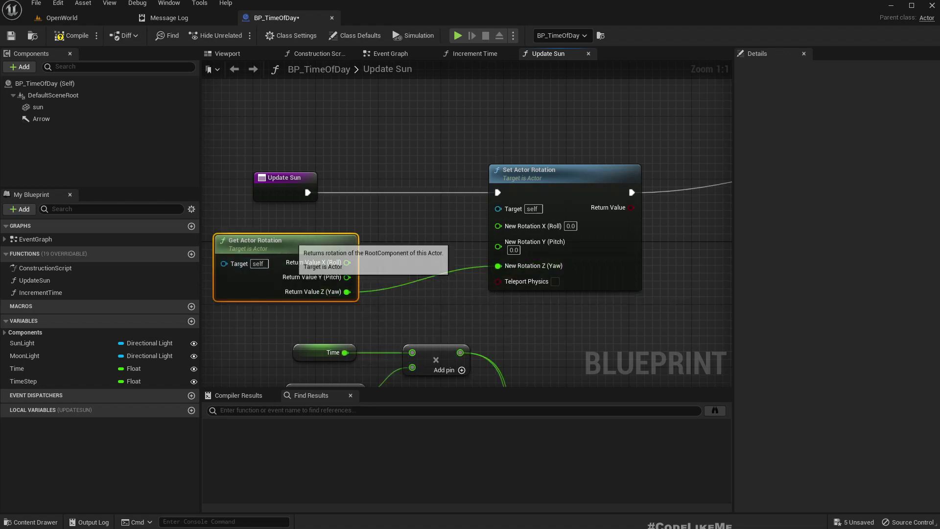
drag(243, 242, 226, 242)
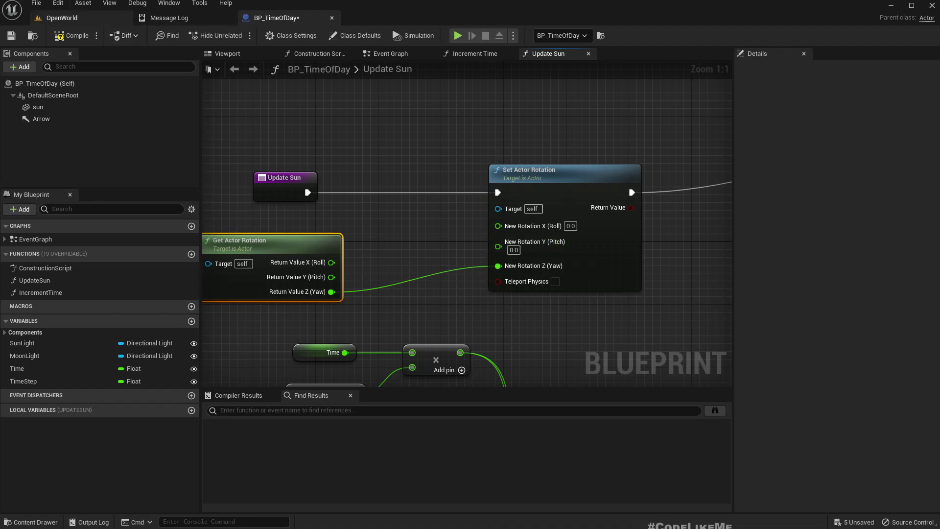
click(62, 18)
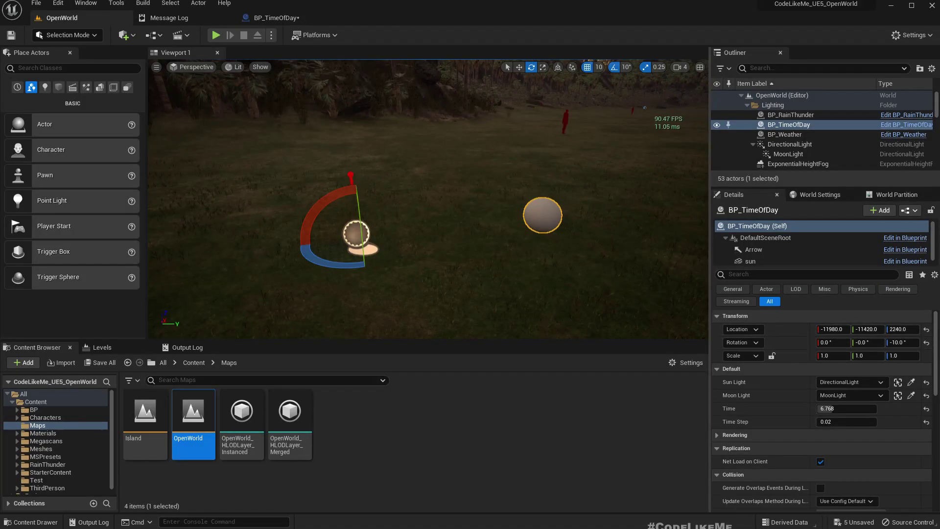
Orbit the level view to check the sun gizmo before returning to Update Sun.
mouse_move(426, 199)
right_down()
mouse_move(470, 198)
mouse_move(514, 220)
mouse_move(470, 198)
mouse_move(485, 198)
mouse_move(462, 213)
mouse_move(473, 243)
right_up()
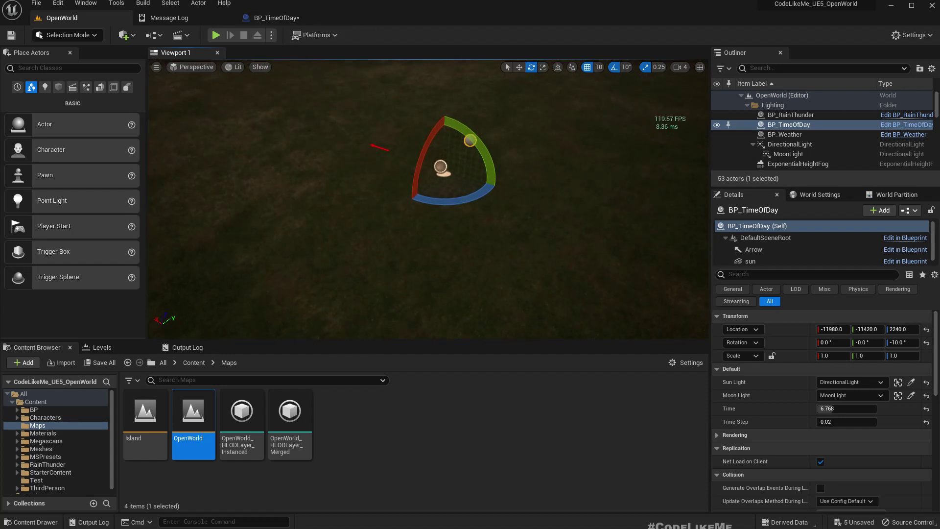
click(271, 16)
scroll(422, 187, down, 2)
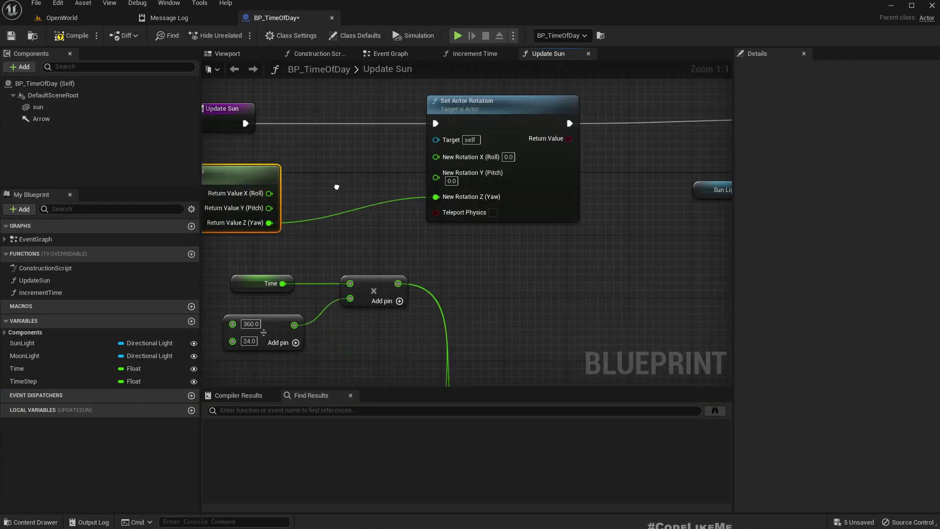
scroll(422, 187, down, 2)
scroll(629, 316, up, 1)
scroll(629, 316, up, 1)
Pan around the Update Sun graph and box-select both Add nodes.
mouse_move(561, 313)
mouse_down()
mouse_move(365, 151)
mouse_move(282, 109)
mouse_up()
mouse_move(282, 109)
right_down()
mouse_move(278, 142)
mouse_move(388, 87)
right_up()
drag(410, 264, 495, 325)
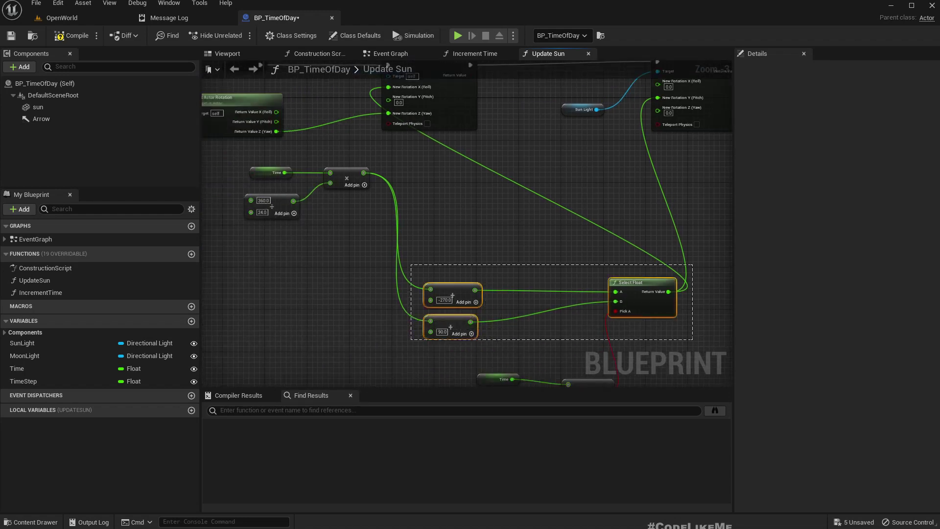
mouse_move(466, 214)
right_down()
mouse_move(454, 318)
mouse_move(471, 172)
right_up()
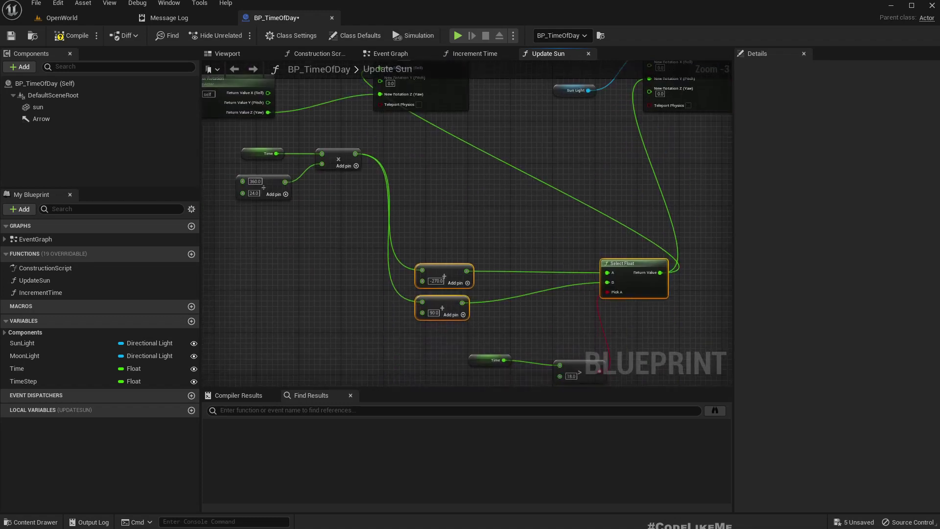
right_drag(309, 176, 299, 263)
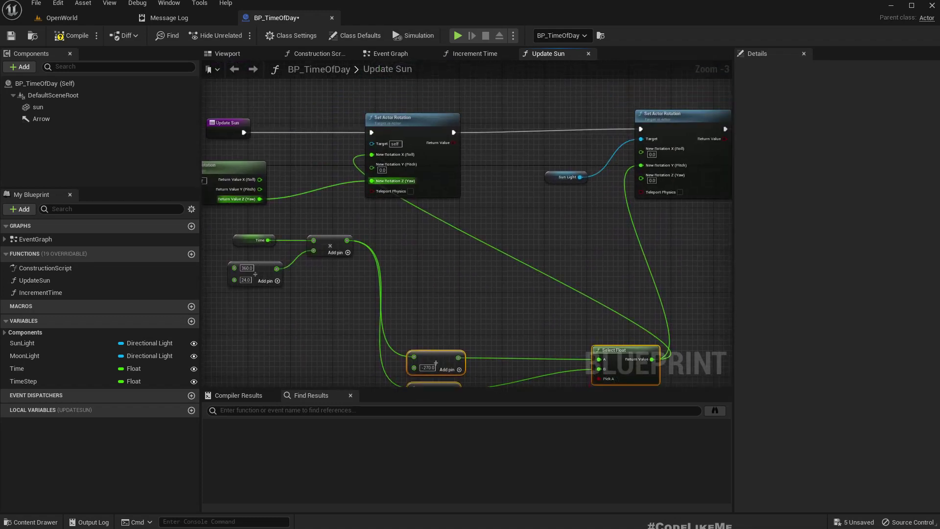
Scrub BP_TimeOfDay's Time later and earlier, reaching 7.296 and rolling the actor to about -160.56.
click(66, 19)
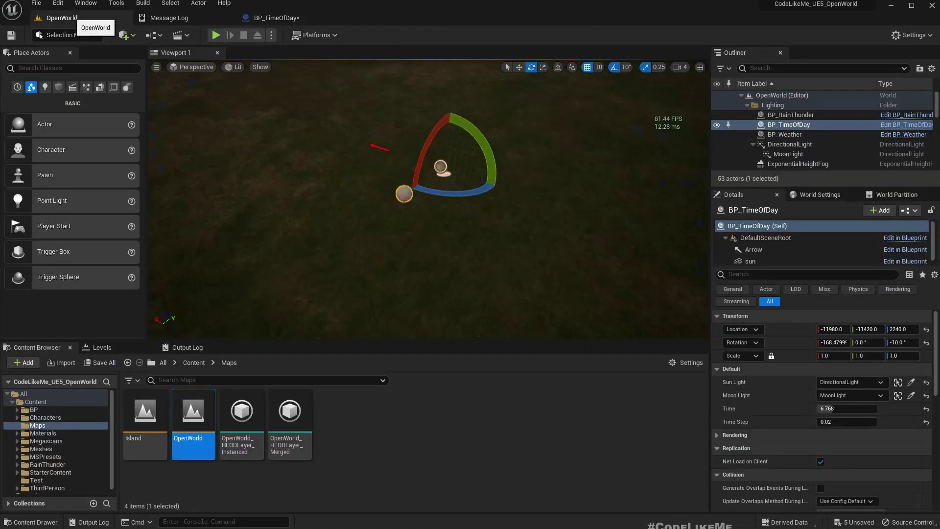
right_drag(441, 220, 382, 162)
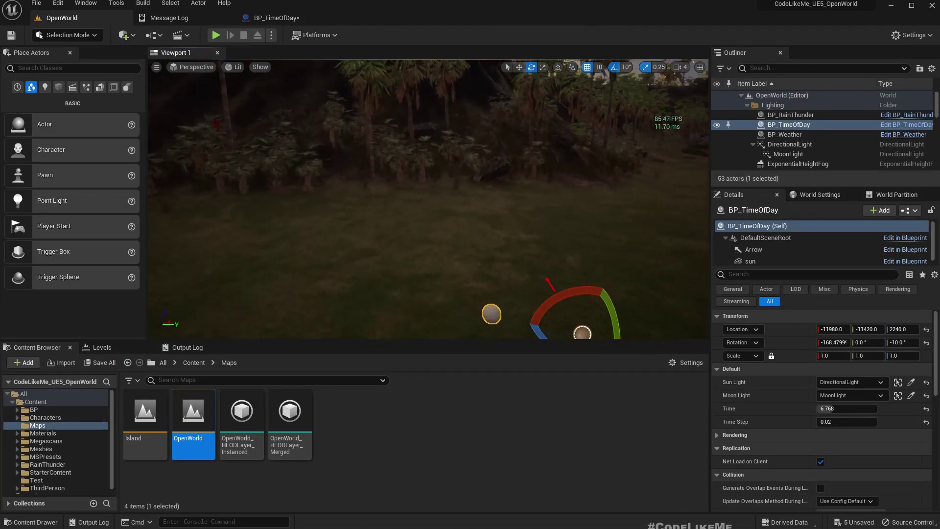
right_drag(382, 161, 317, 110)
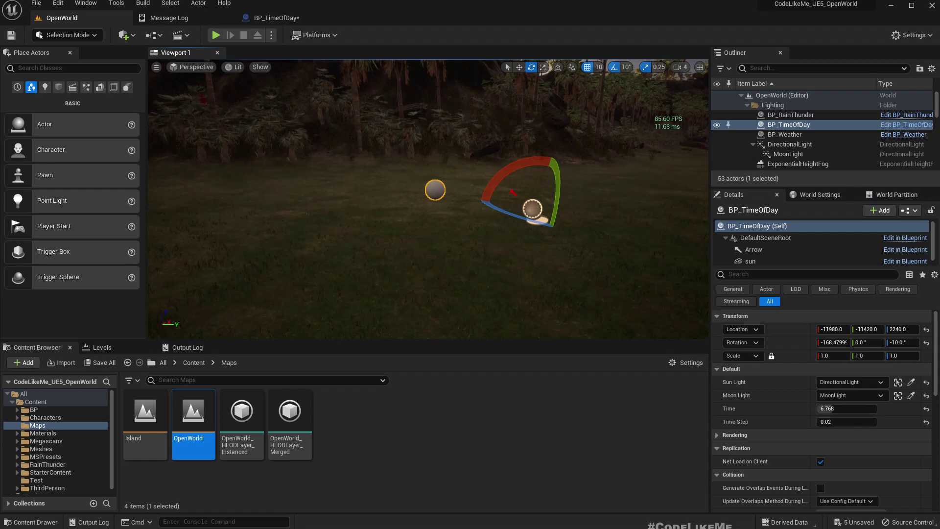
mouse_move(426, 198)
right_down()
mouse_move(352, 184)
mouse_move(477, 213)
right_up()
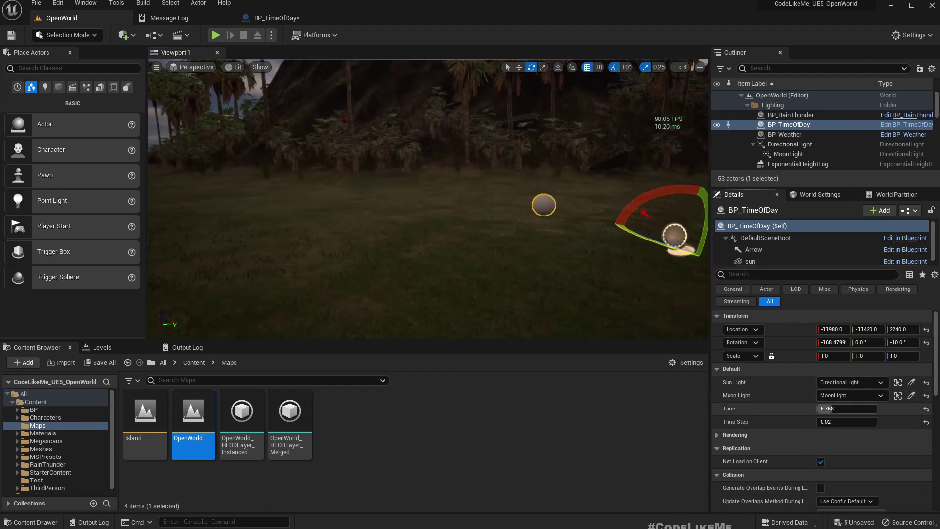
drag(845, 408, 866, 408)
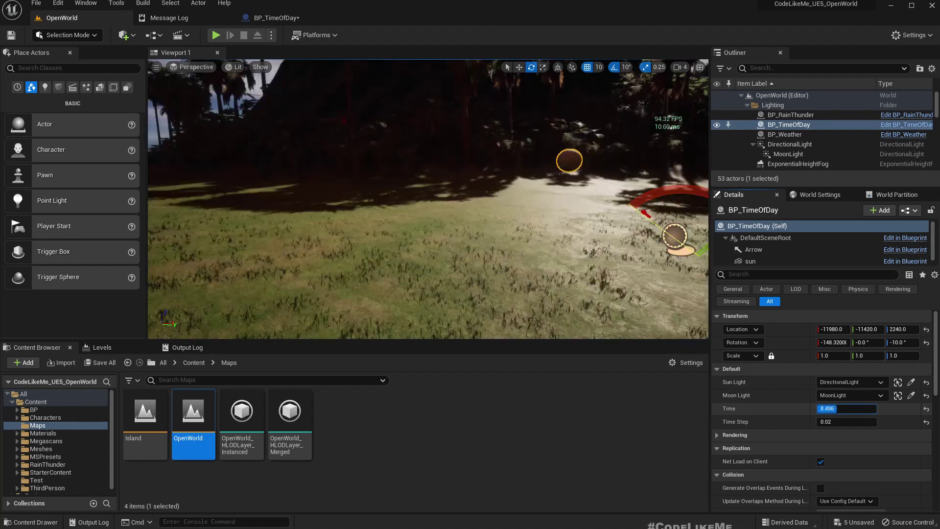
mouse_move(856, 409)
mouse_down()
mouse_move(819, 409)
mouse_move(845, 408)
mouse_up()
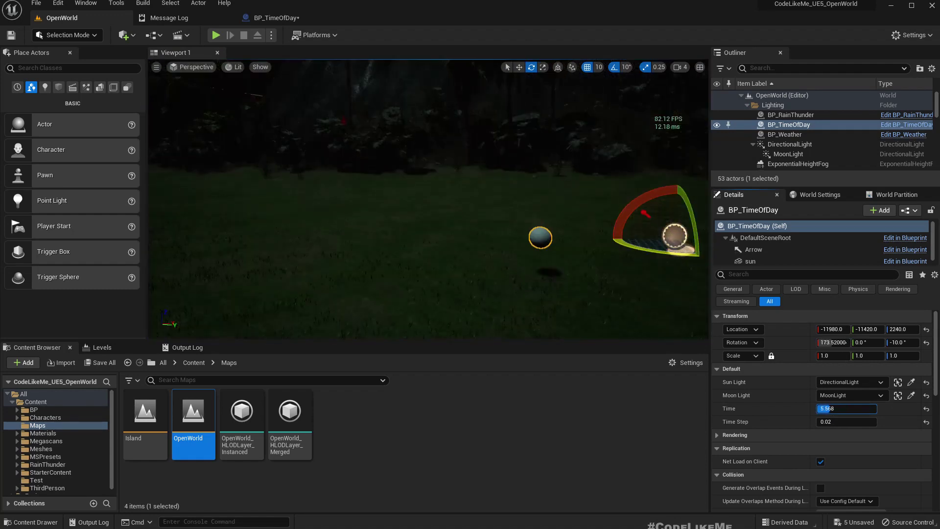
Orbit the level to inspect the darkened field, trees and horizon.
right_drag(425, 206, 500, 242)
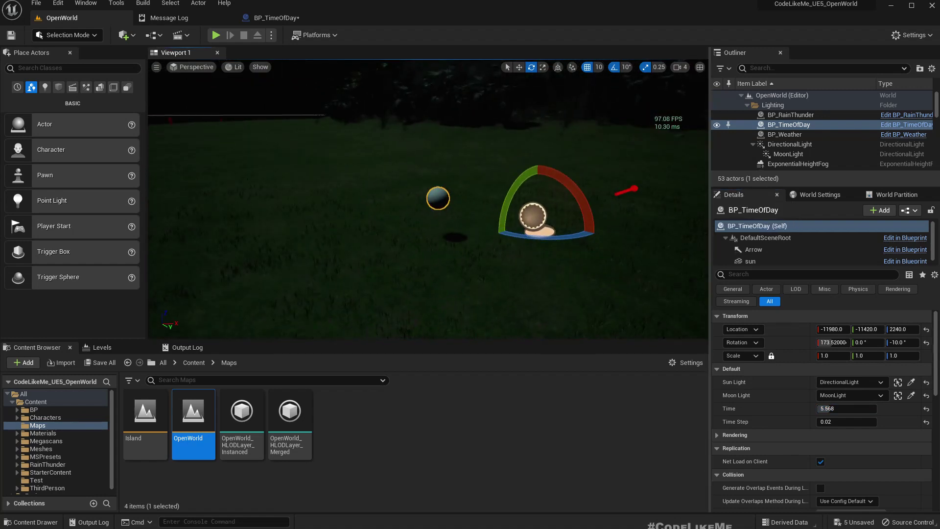
mouse_move(426, 220)
right_down()
mouse_move(338, 206)
mouse_move(514, 242)
right_up()
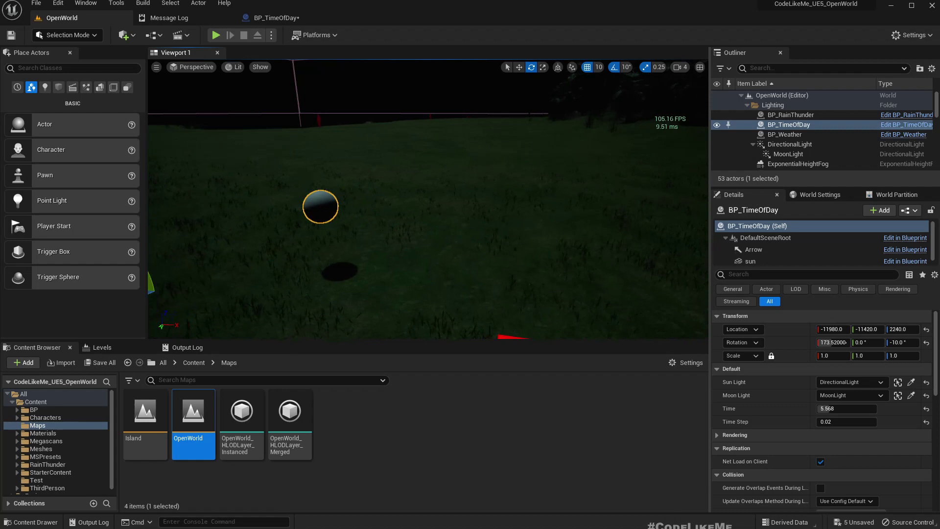
right_drag(426, 220, 470, 242)
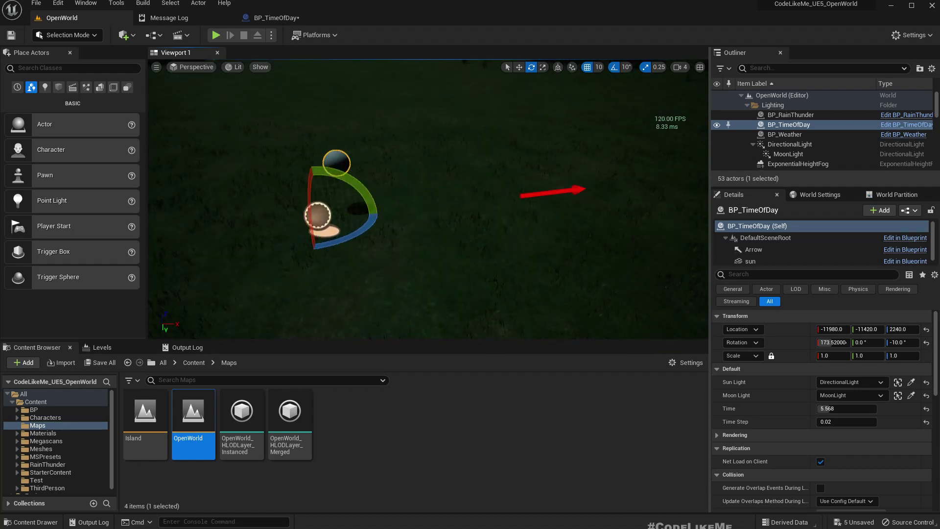
right_drag(426, 220, 381, 191)
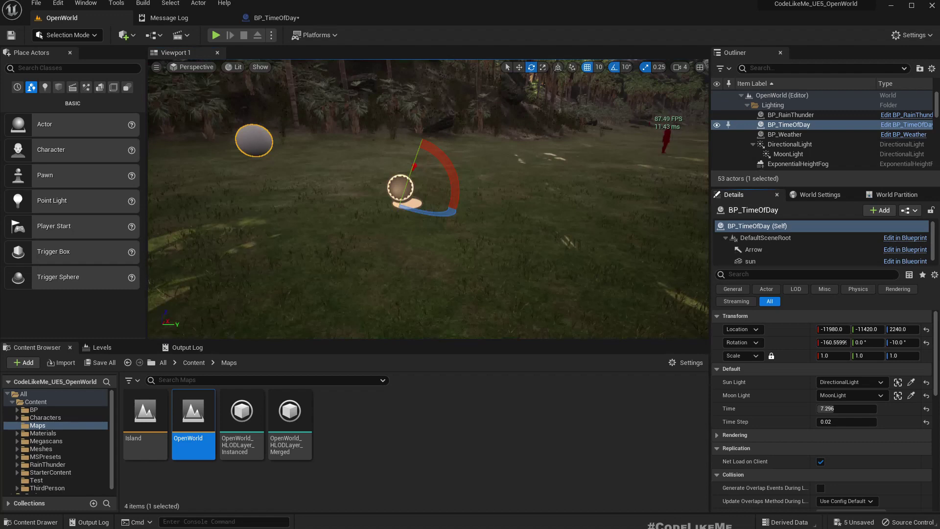
click(272, 17)
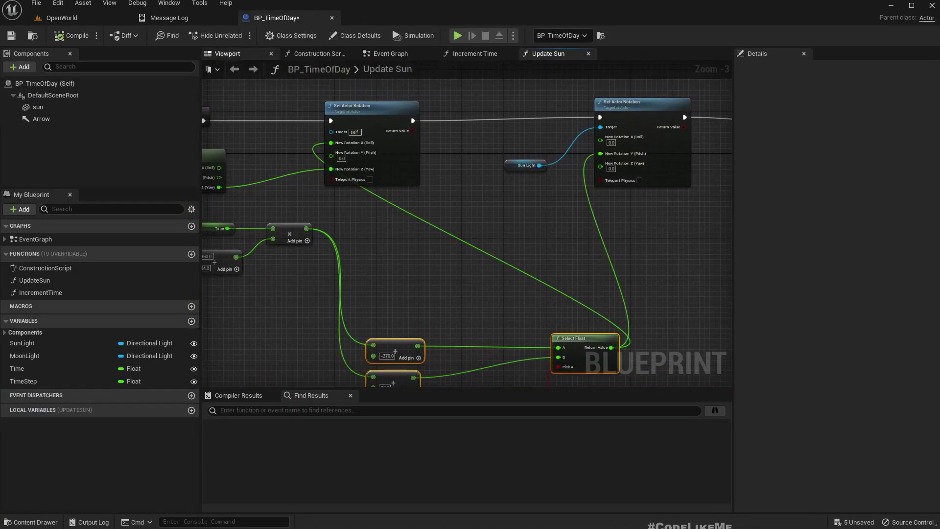
Inspect the sun sphere and root components in the Blueprint Viewport preview.
click(227, 53)
right_drag(470, 220, 441, 243)
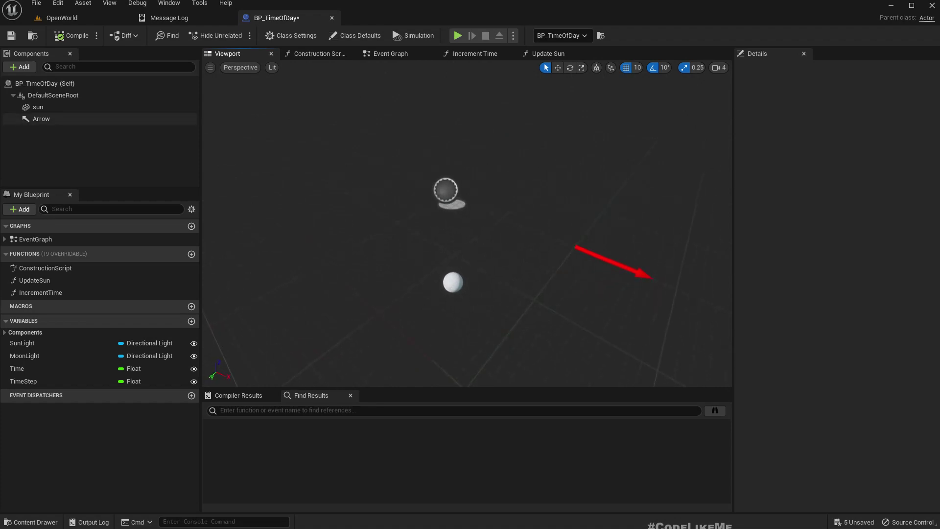
click(37, 107)
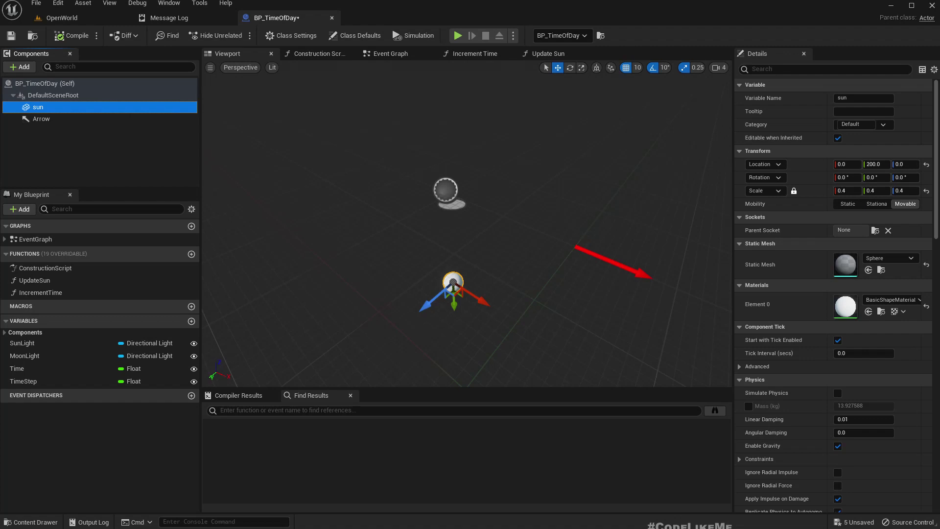
mouse_move(470, 221)
right_down()
mouse_move(411, 242)
mouse_move(403, 213)
mouse_move(371, 180)
right_up()
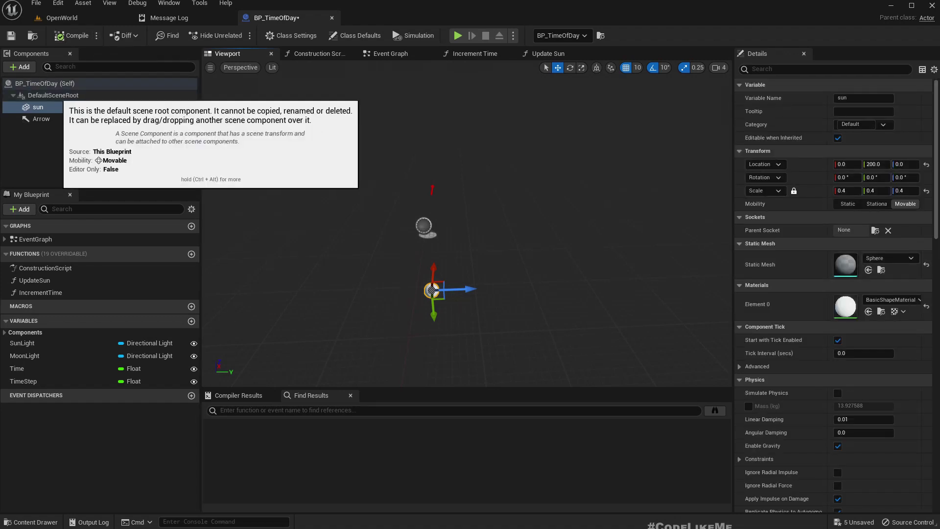
click(54, 94)
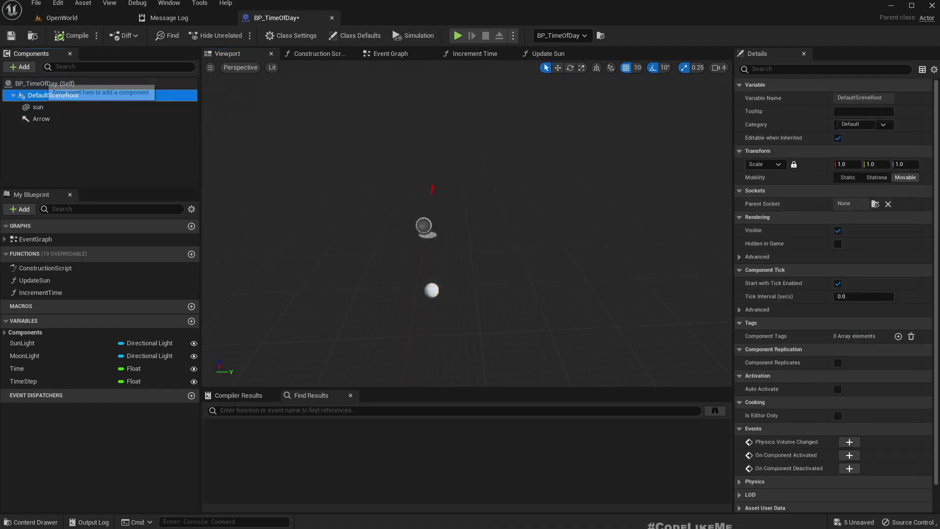
click(44, 83)
Delete the sun sphere component and compile BP_TimeOfDay.
click(62, 17)
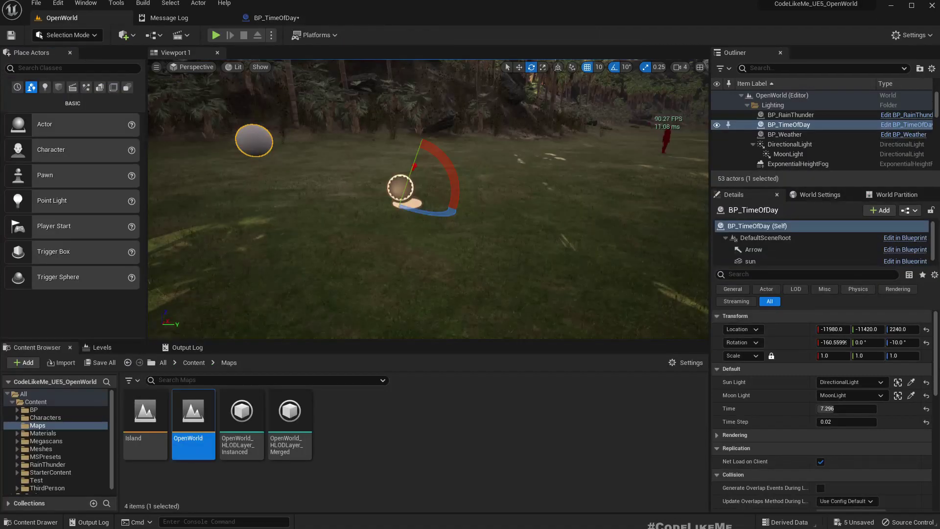
click(276, 17)
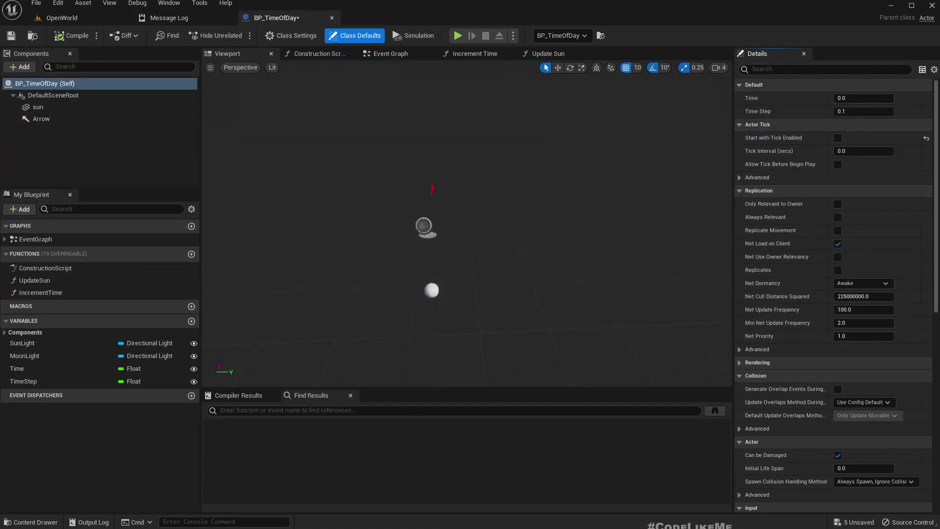
click(432, 290)
right_drag(432, 291, 470, 242)
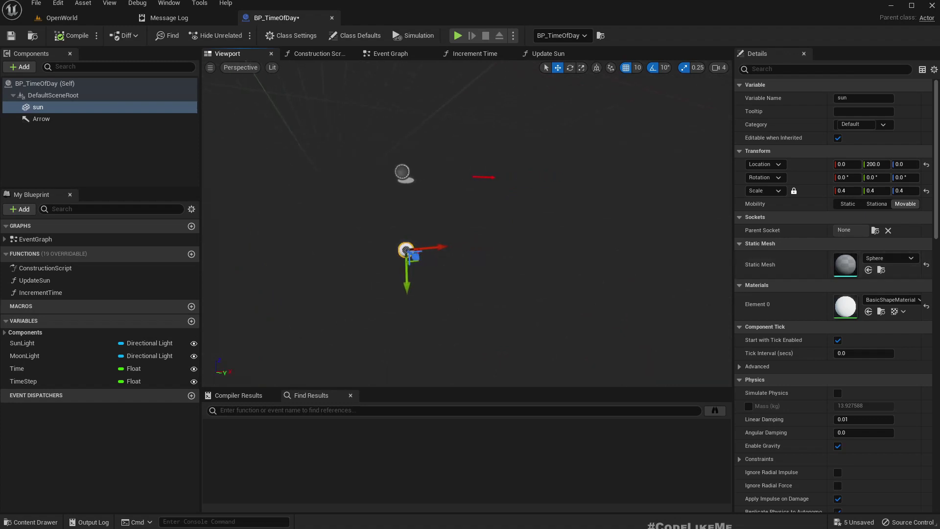
right_drag(470, 242, 506, 250)
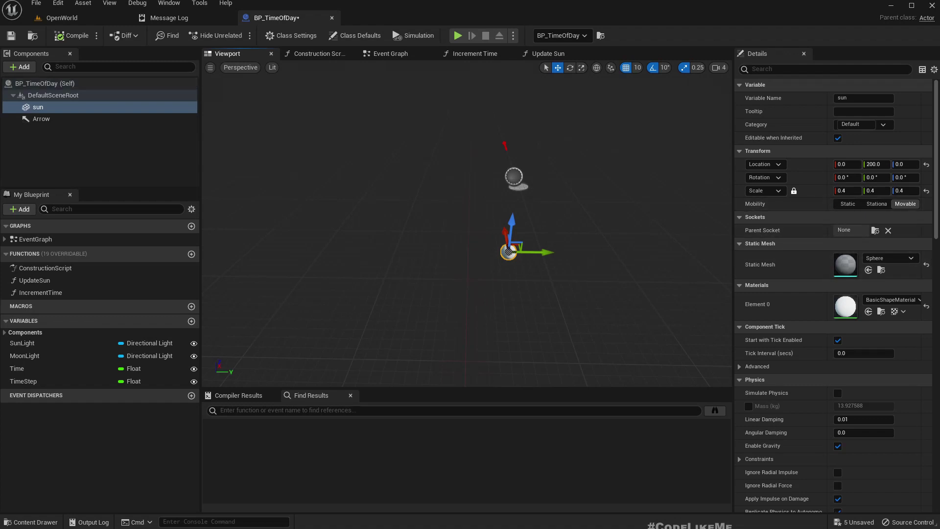
key(Delete)
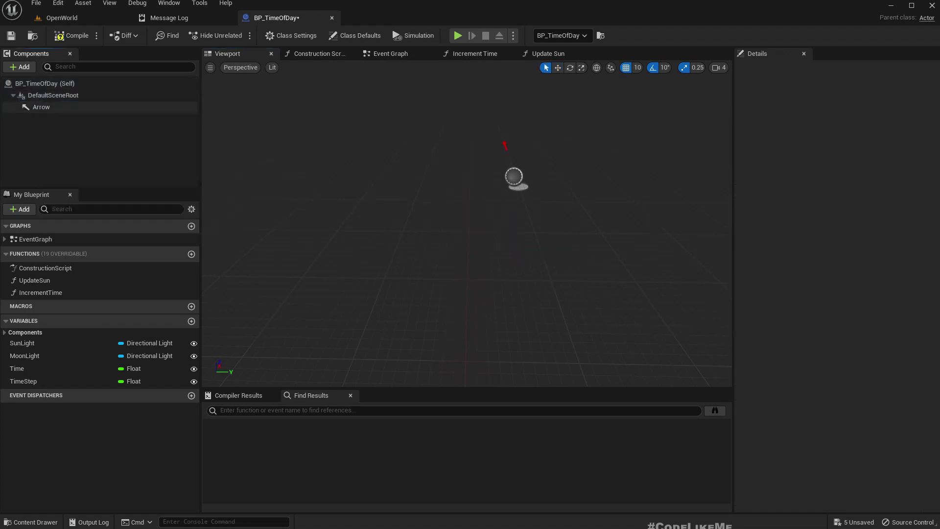
click(72, 35)
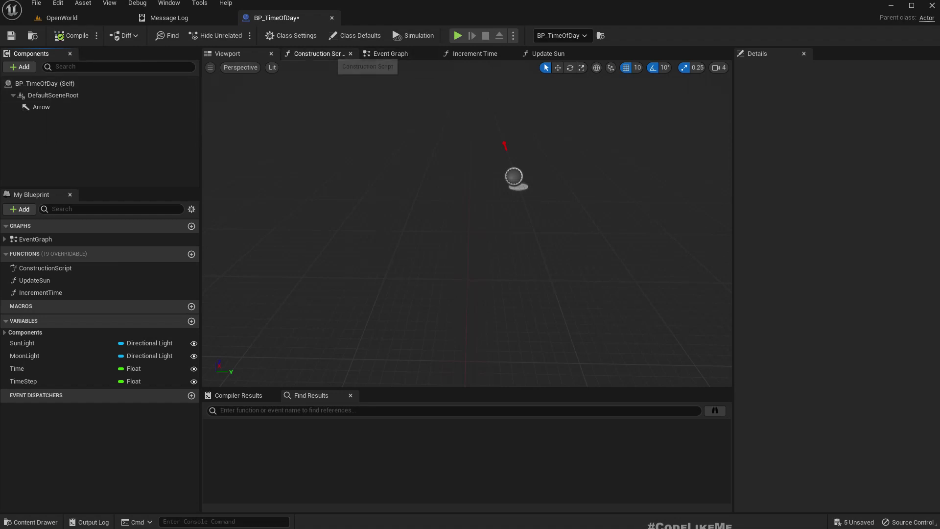
Inspect the Update Sun call in the Construction Script, then orbit the preview.
click(317, 53)
scroll(356, 110, up, 3)
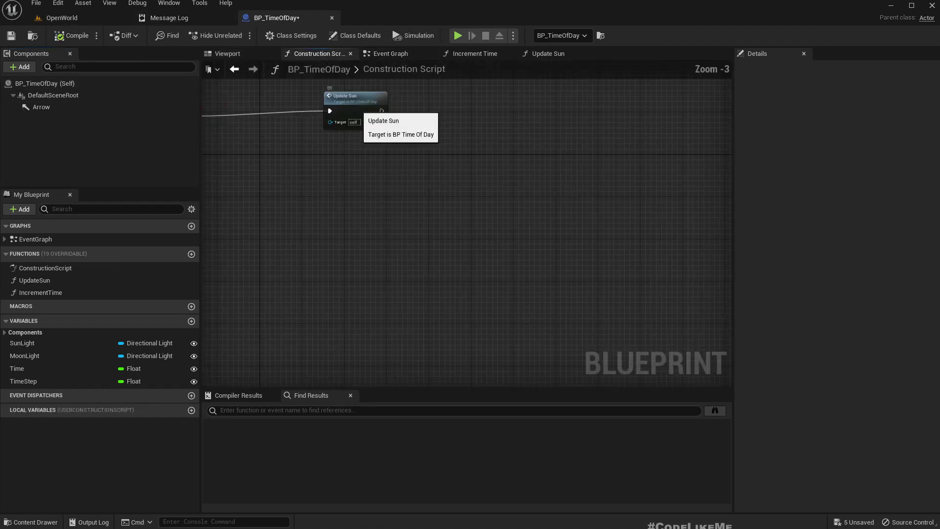
click(359, 110)
double_click(394, 111)
scroll(395, 353, down, 1)
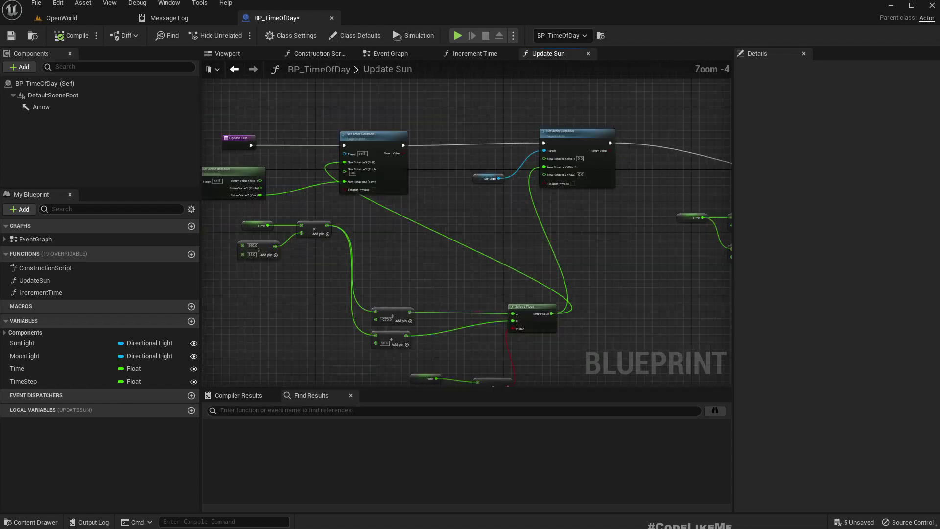
scroll(395, 353, up, 4)
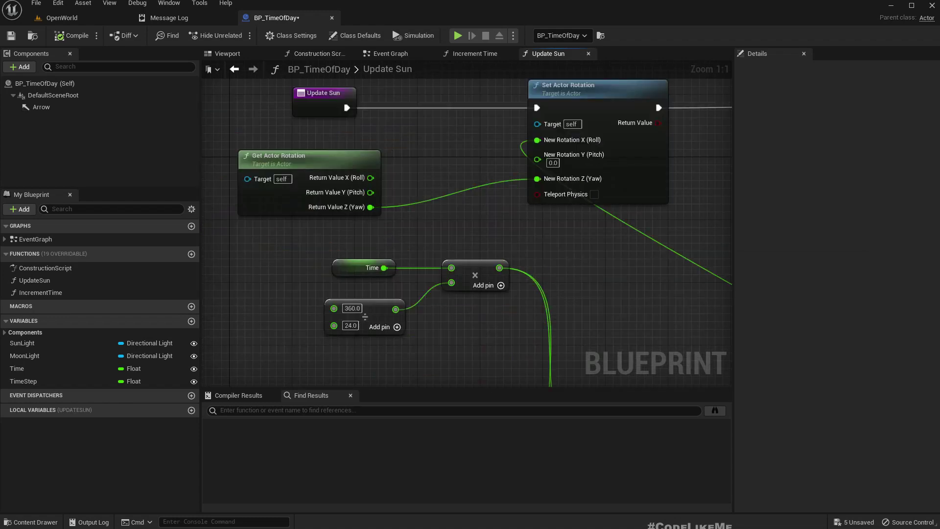
drag(469, 220, 412, 221)
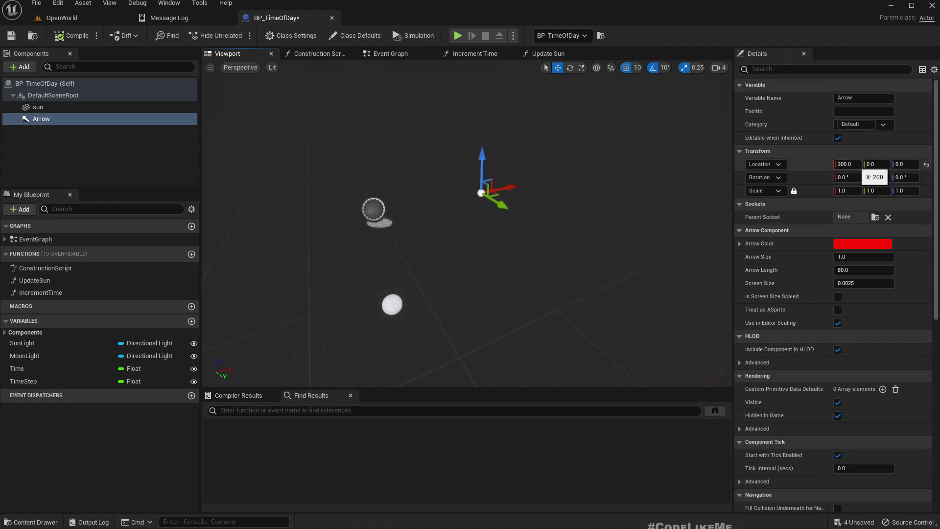
text(00)
Set the Arrow to Location X -200 and Rotation Z 180.
key(Return)
text(180)
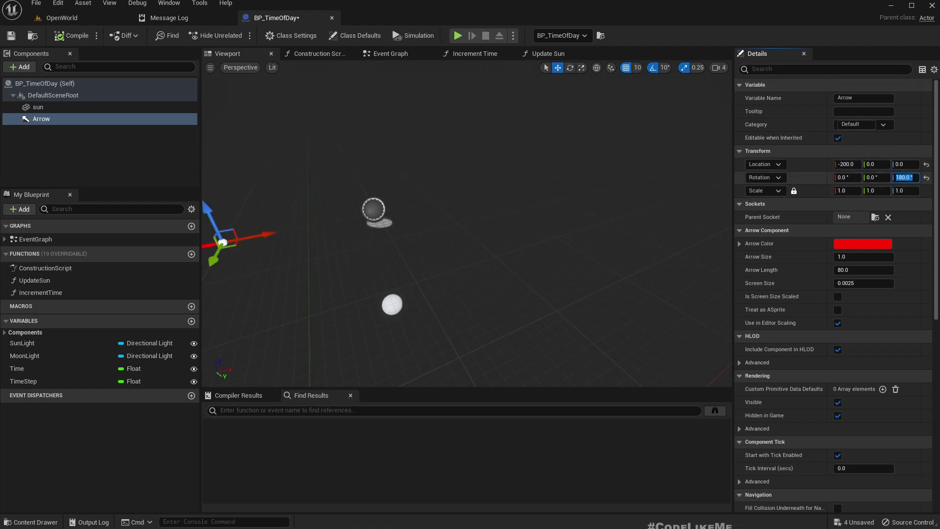
key(Return)
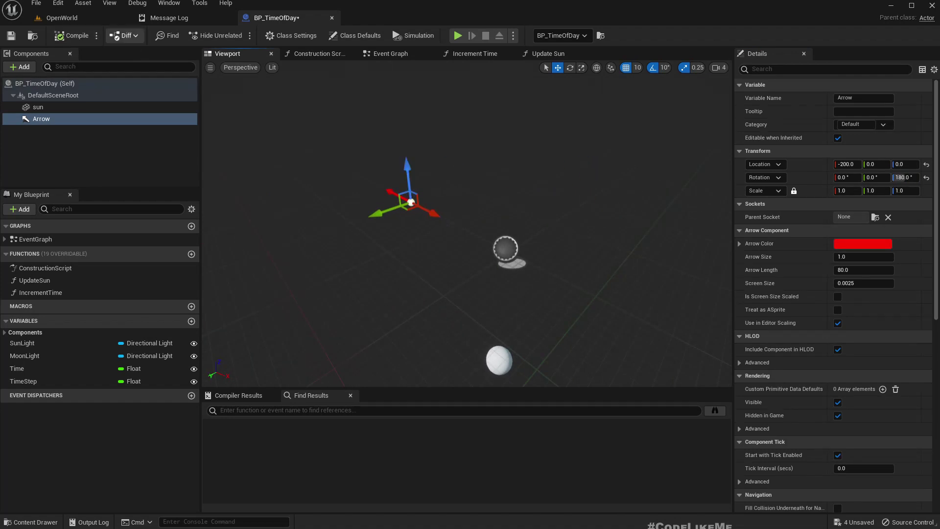
Scrub Time earlier to show night, then later so the sun crosses the sky.
click(61, 16)
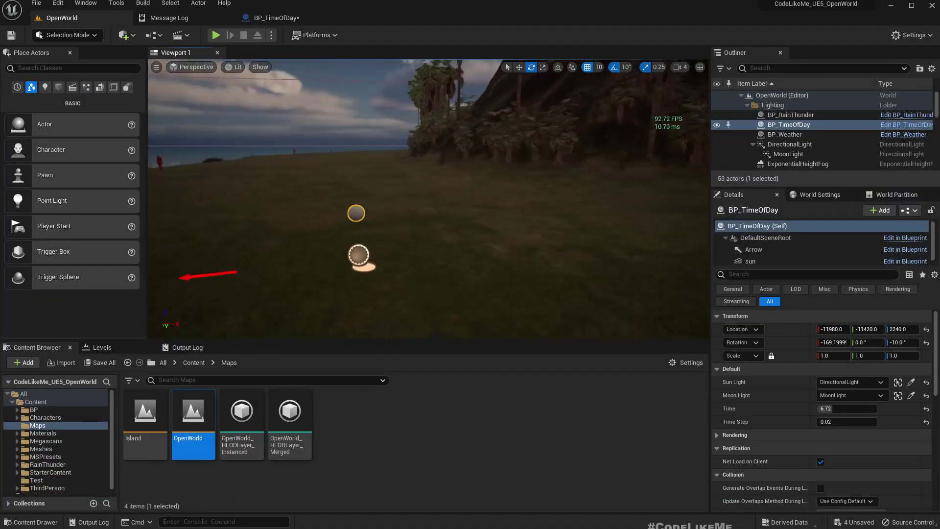
right_drag(425, 198, 353, 199)
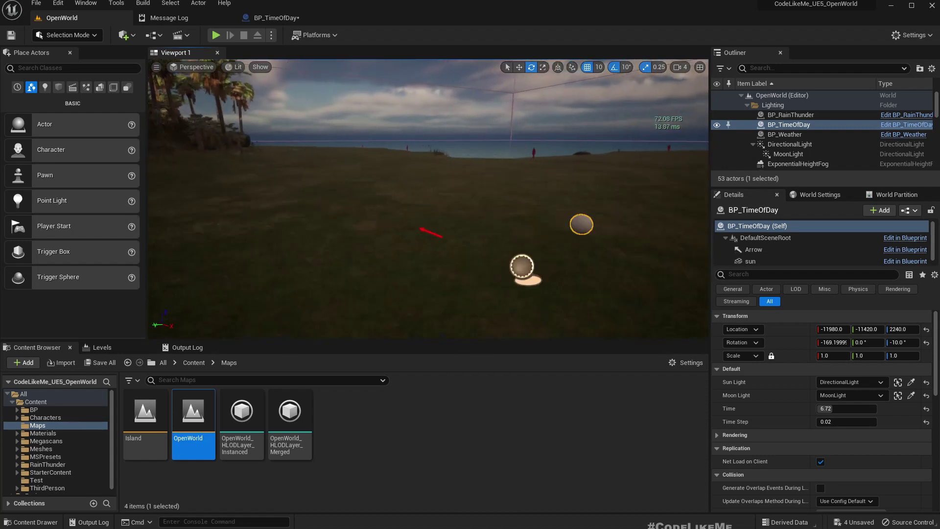
right_drag(426, 198, 352, 198)
right_drag(426, 199, 382, 191)
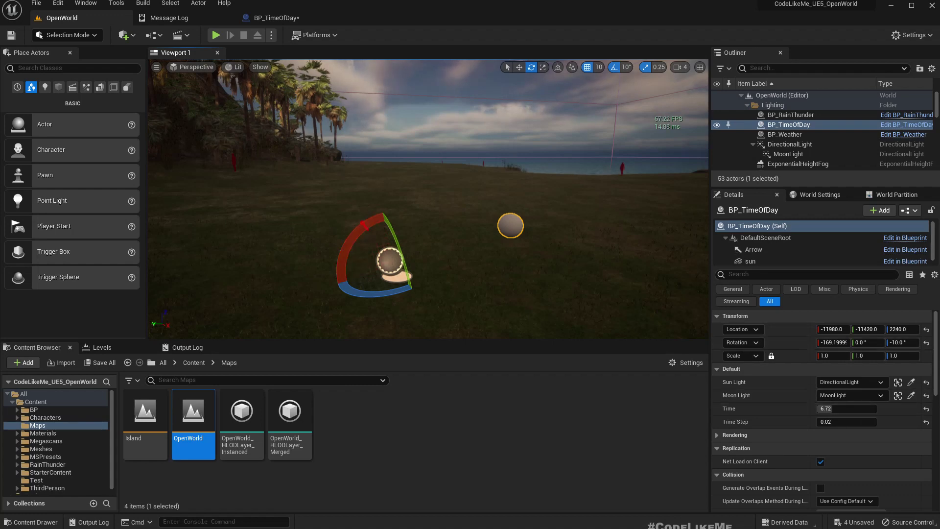
mouse_move(845, 408)
mouse_down()
mouse_move(815, 409)
mouse_move(873, 408)
mouse_move(830, 409)
mouse_up()
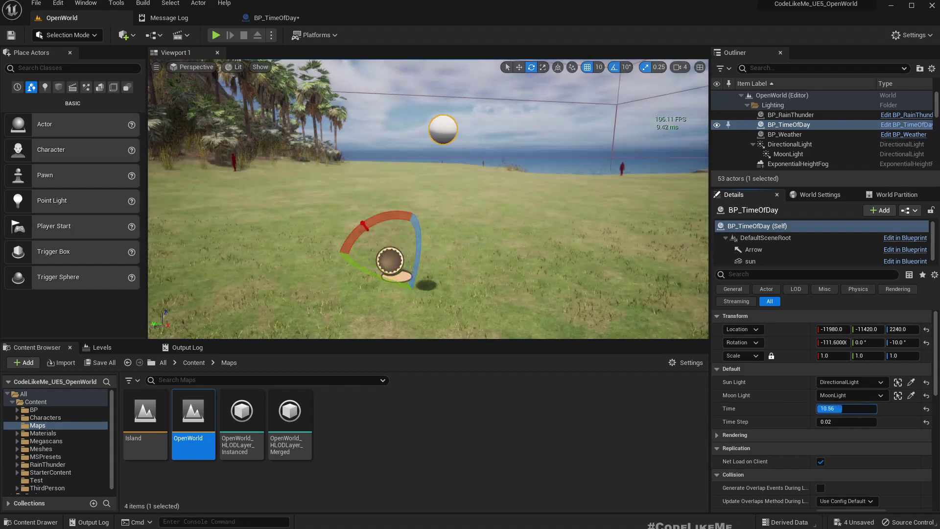
mouse_move(844, 409)
mouse_down()
mouse_move(873, 409)
mouse_move(822, 409)
mouse_move(856, 409)
mouse_up()
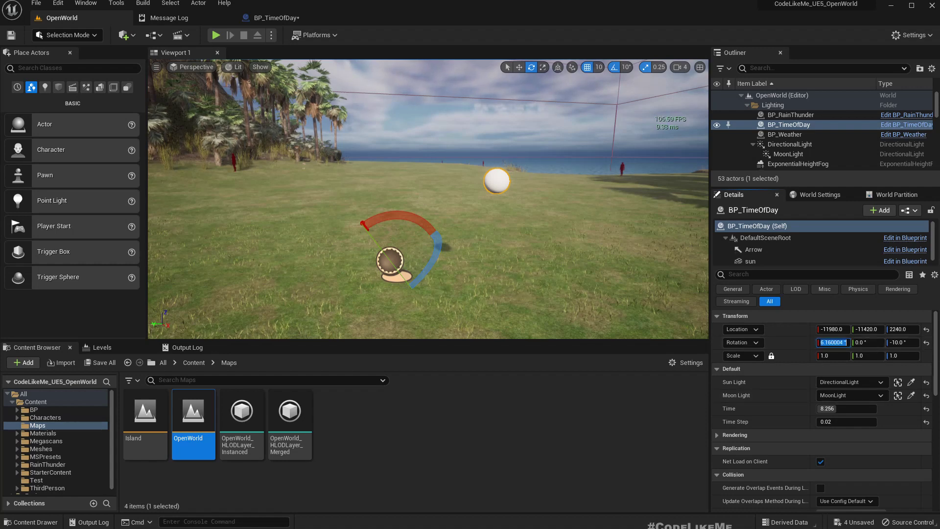
text(0)
text(-146.1600)
Zero the actor's yaw, rotate it to about -80°, and set Time to 9.408.
key(Return)
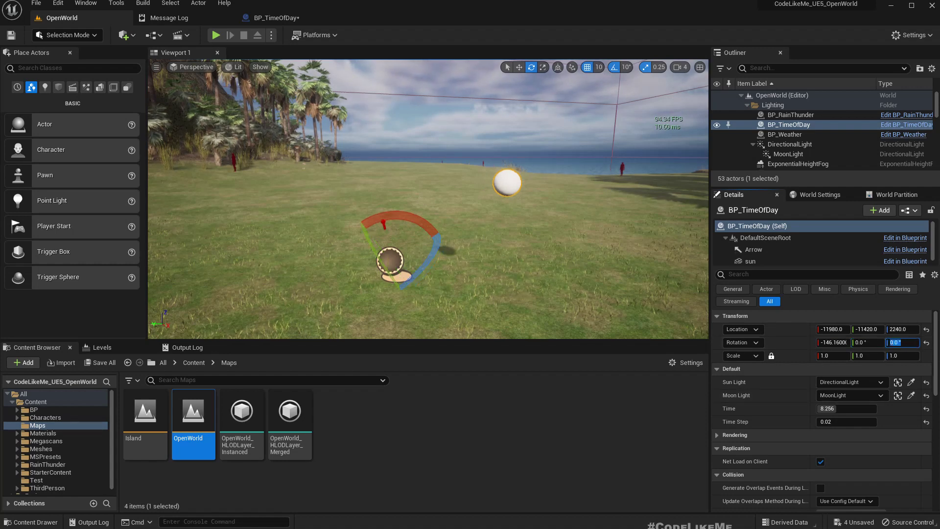
click(519, 67)
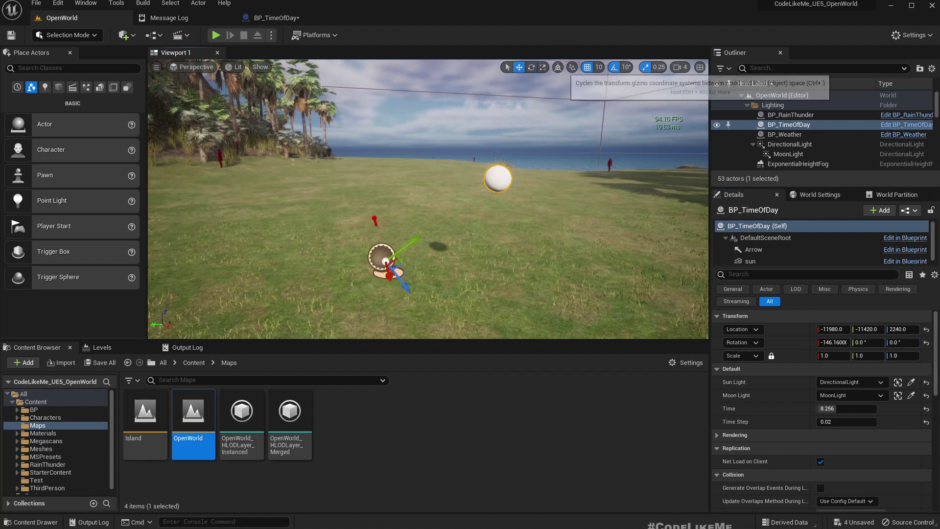
key(e)
mouse_move(384, 287)
mouse_down()
mouse_move(412, 285)
mouse_move(439, 262)
mouse_up()
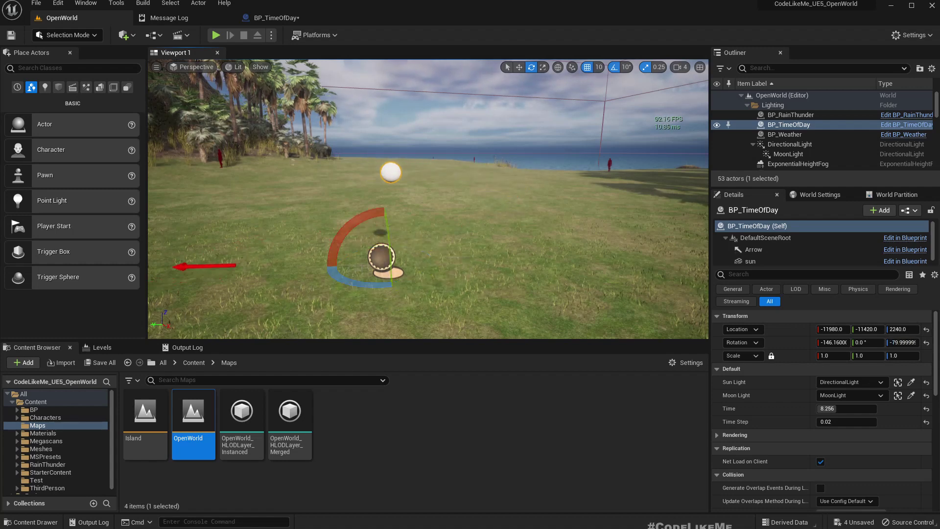
right_drag(441, 220, 352, 221)
mouse_move(830, 408)
mouse_down()
mouse_move(849, 409)
mouse_move(837, 409)
mouse_up()
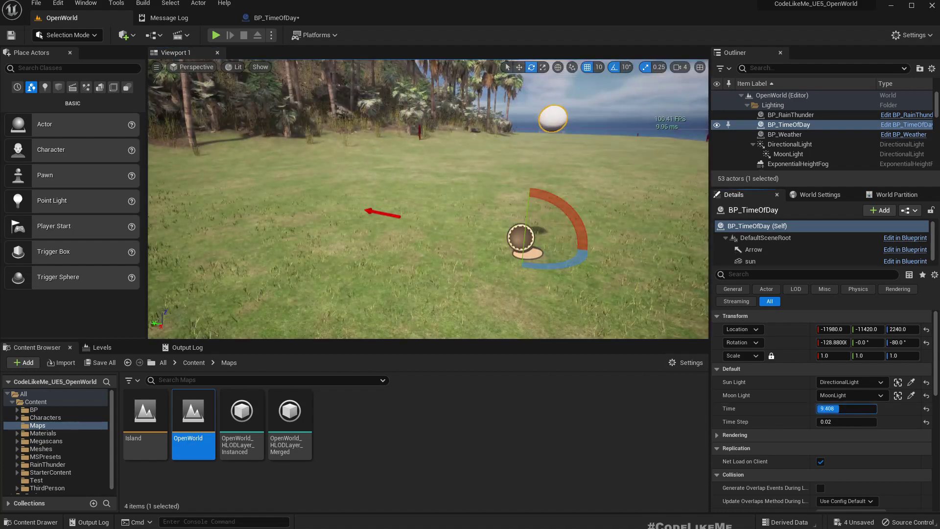
click(275, 17)
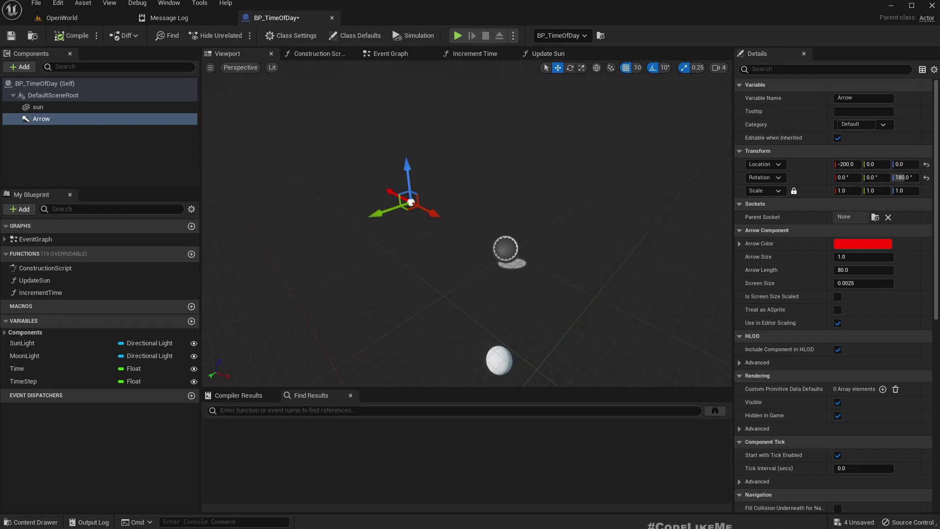
In the Update Sun graph, add a Sun getter feeding a Get World Location node.
click(548, 54)
scroll(529, 232, down, 5)
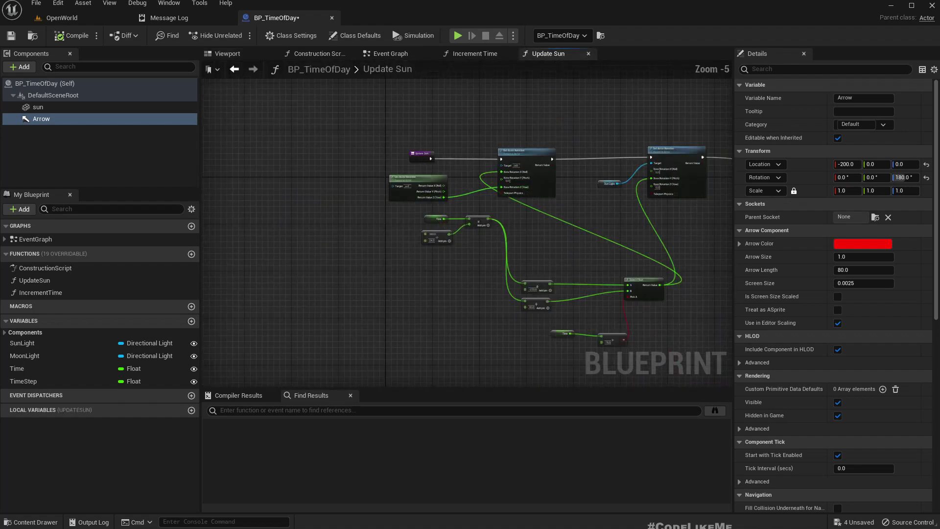
right_drag(528, 232, 336, 223)
scroll(393, 170, up, 2)
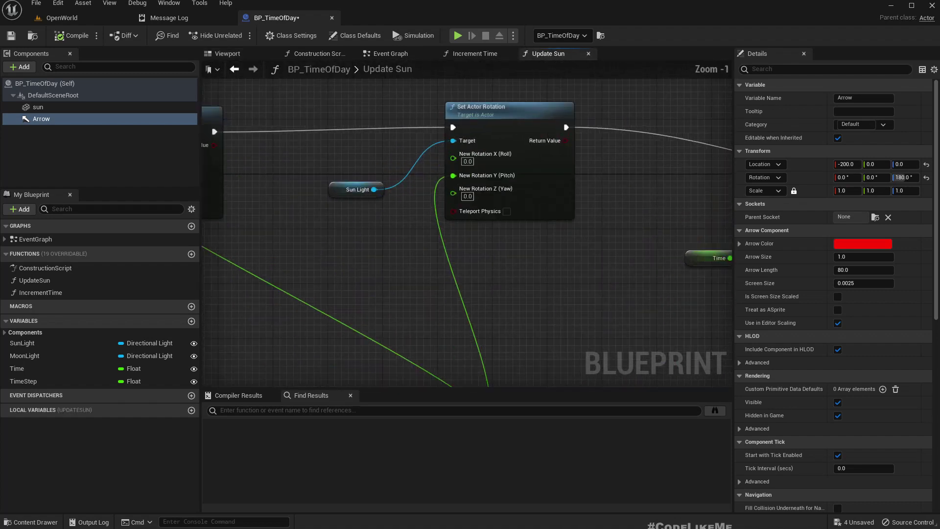
drag(323, 169, 566, 220)
right_drag(397, 199, 416, 228)
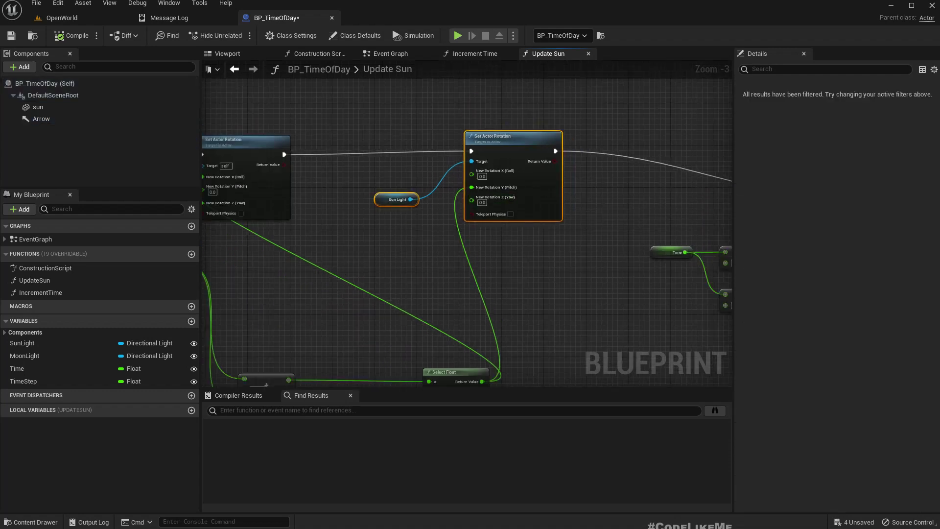
mouse_move(416, 228)
right_down()
mouse_move(617, 250)
mouse_move(668, 298)
right_up()
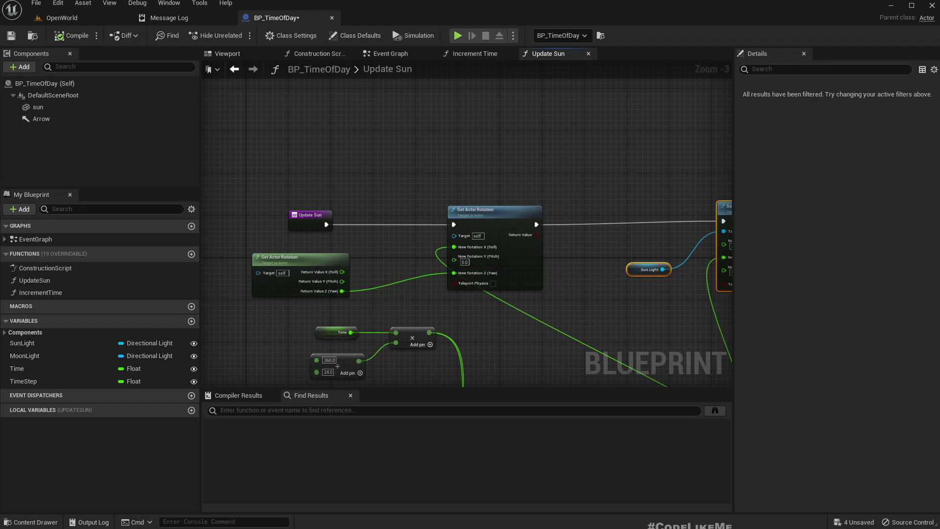
drag(38, 106, 472, 112)
text(get)
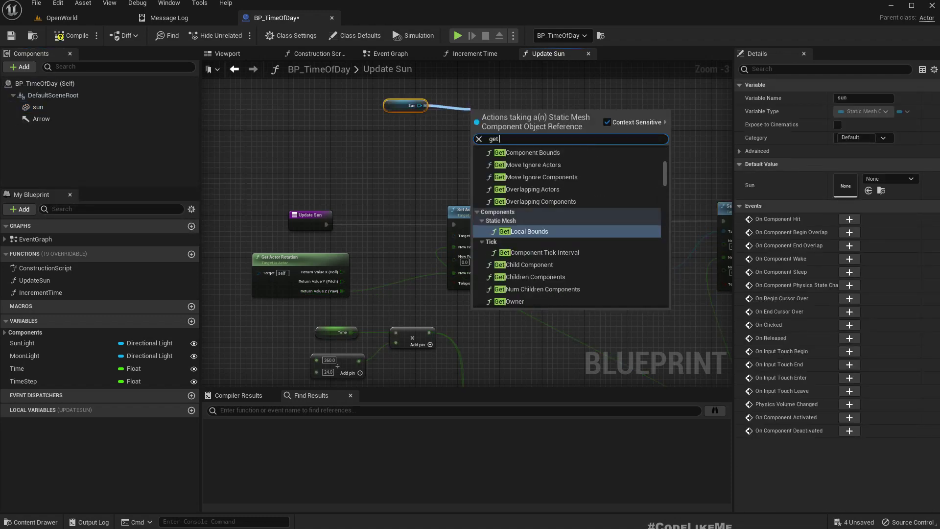
text( world lo)
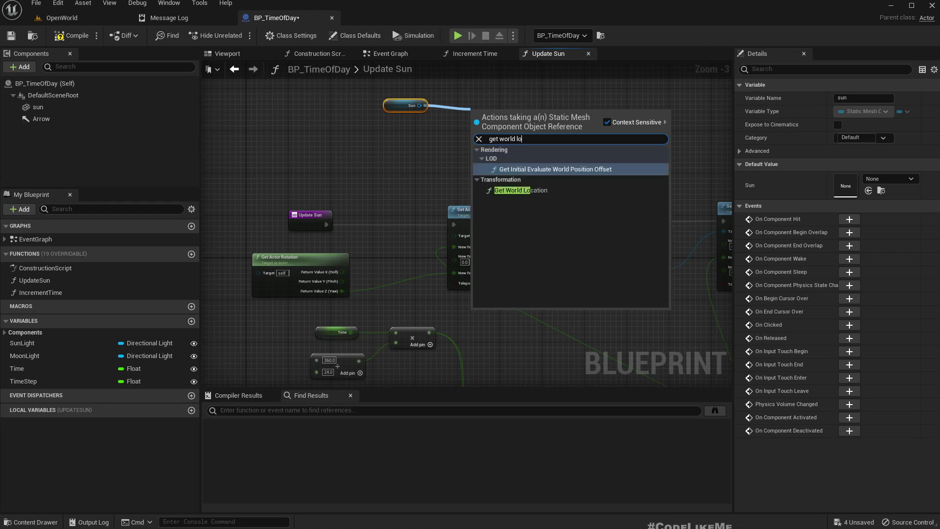
text(c)
key(Return)
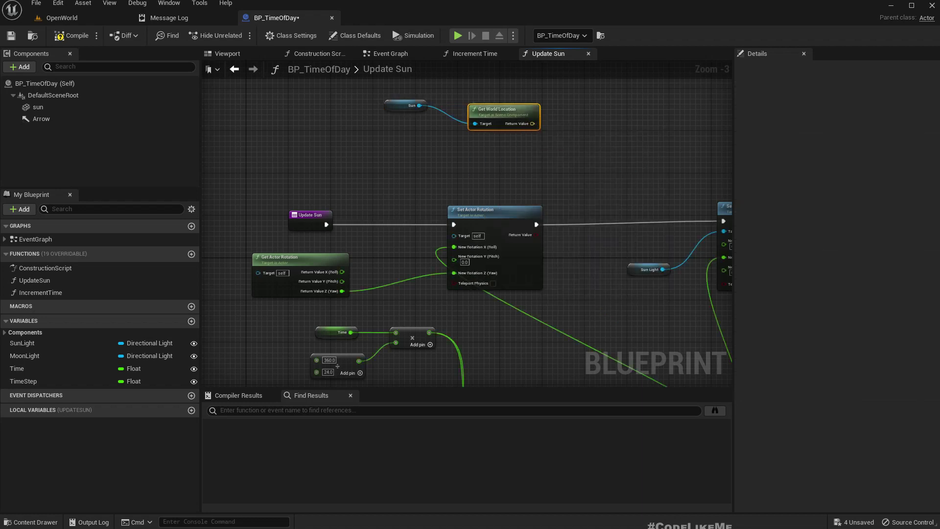
click(405, 105)
scroll(525, 134, up, 3)
Add a Get Actor Location node to the Update Sun graph.
right_click(440, 151)
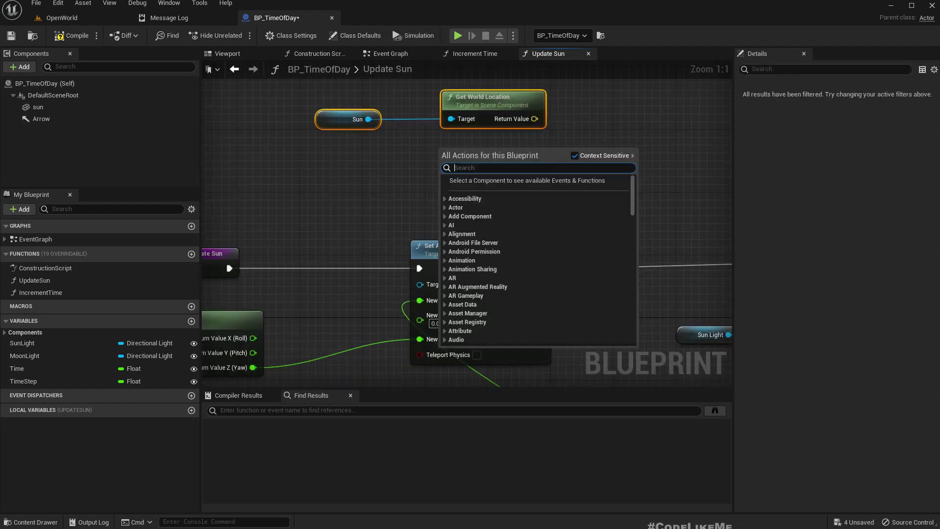
text(get acto)
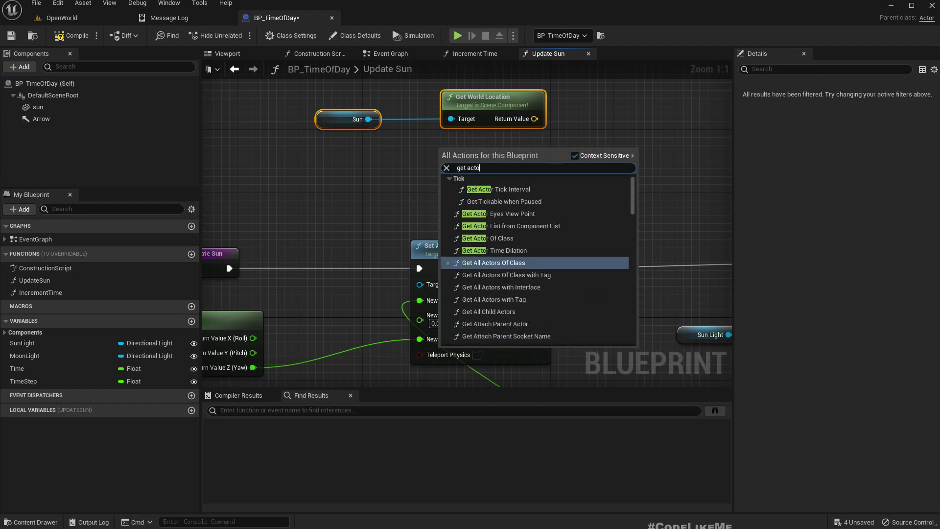
text(r loca)
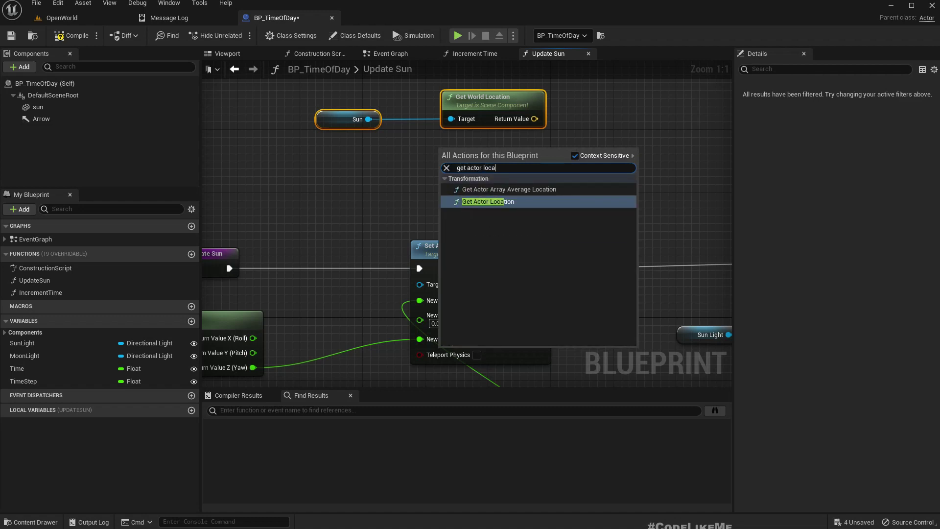
key(Return)
click(227, 53)
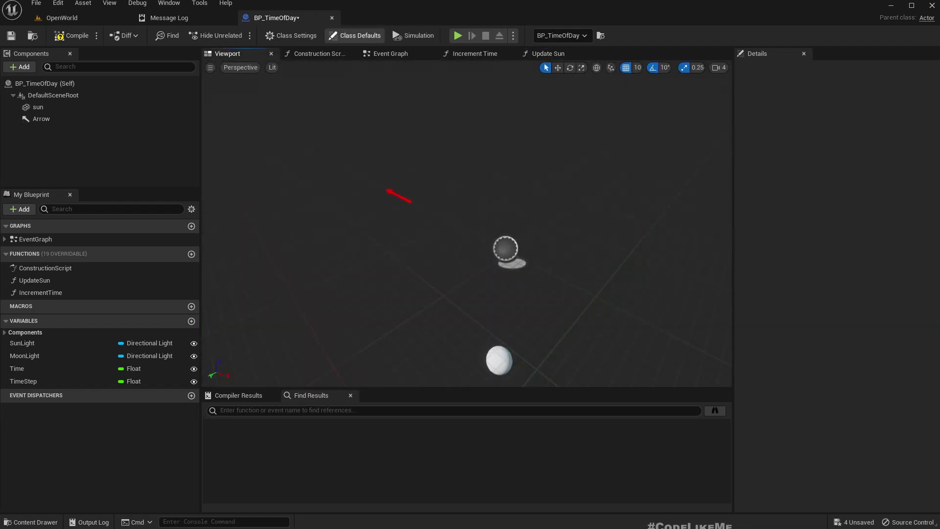
Add Find Look at Rotation from the sun's world location, targeting the actor location.
click(548, 53)
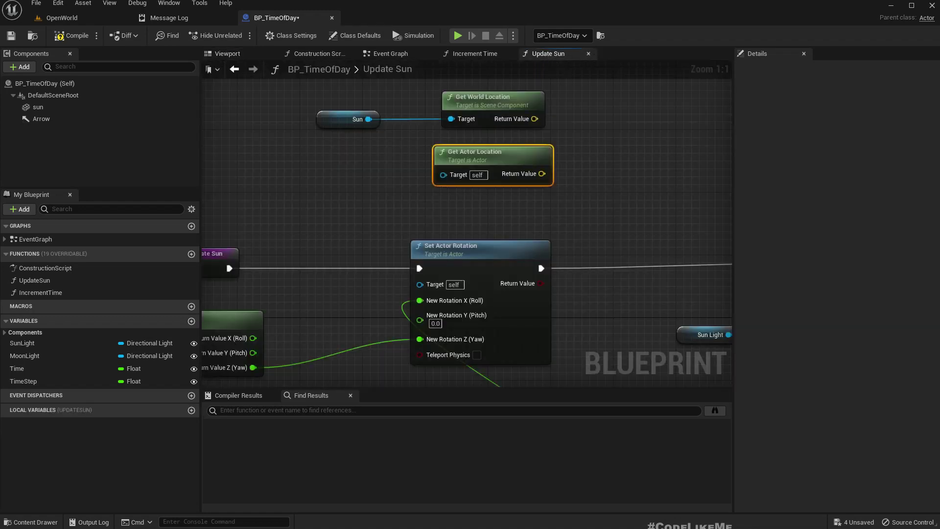
scroll(441, 184, down, 2)
mouse_move(415, 150)
mouse_down()
mouse_move(468, 149)
mouse_move(460, 152)
mouse_up()
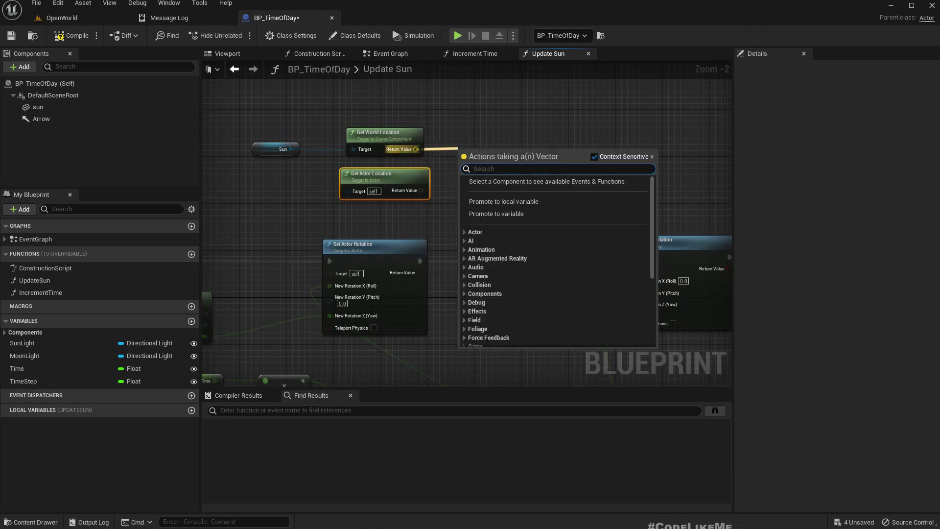
text(f)
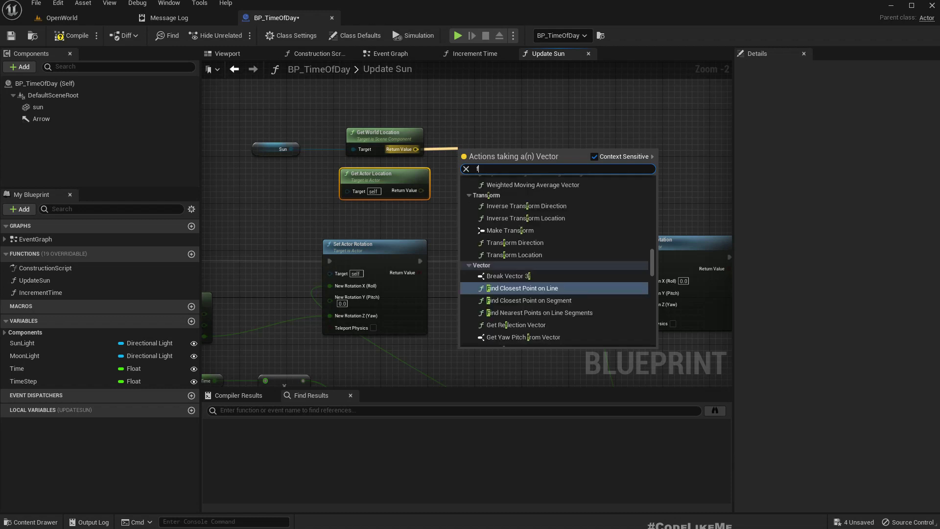
text(indlook)
key(Return)
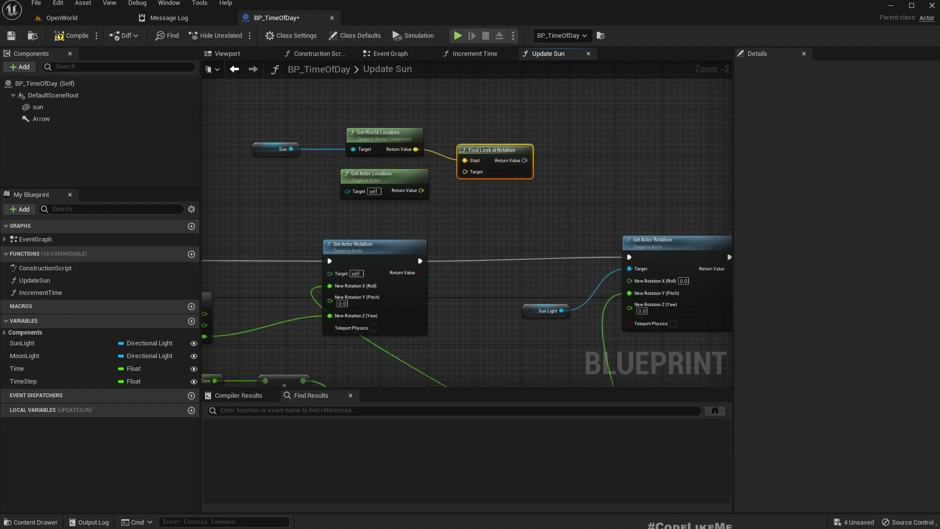
mouse_move(422, 190)
mouse_down()
mouse_move(470, 179)
mouse_move(466, 172)
mouse_up()
Recombine Set Actor Rotation's rotation pin and wire the look-at Return Value into it.
right_drag(629, 293, 497, 247)
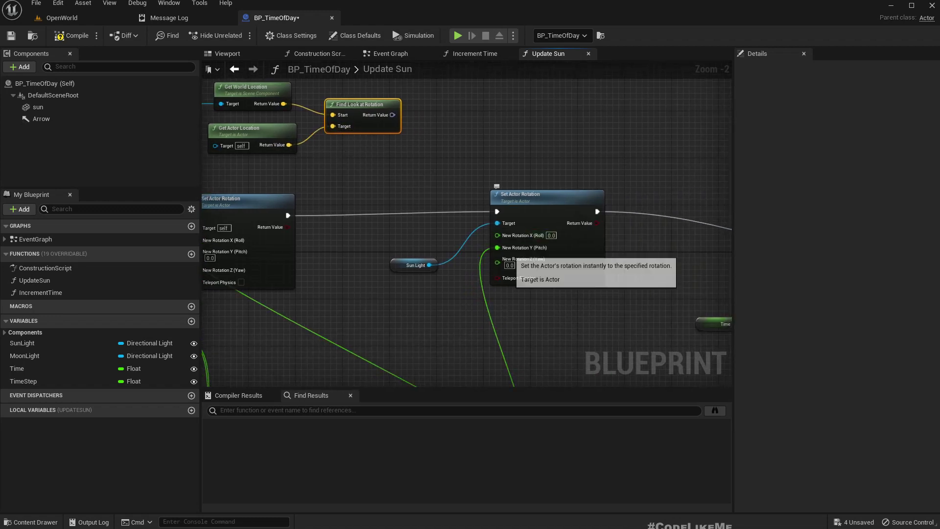
right_click(492, 253)
mouse_move(459, 304)
right_down()
mouse_move(477, 147)
mouse_move(456, 285)
right_up()
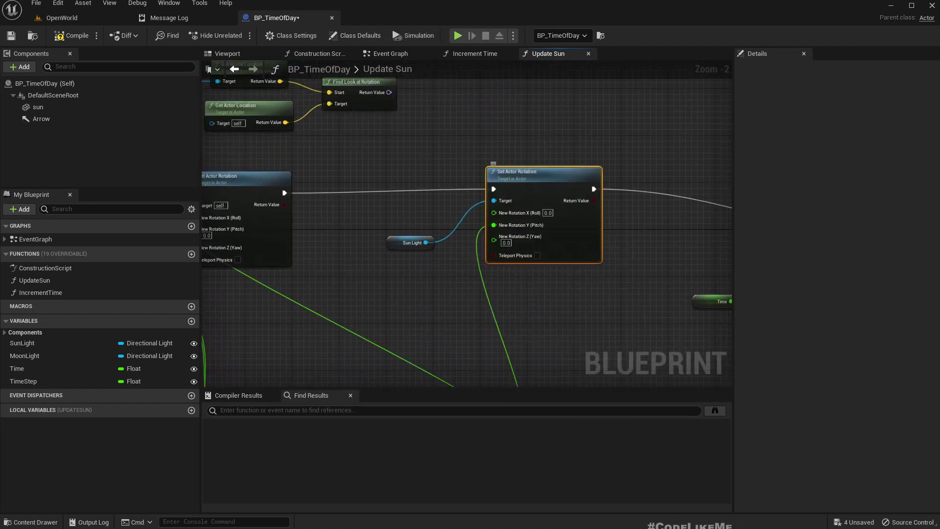
right_click(494, 226)
key(Escape)
right_click(494, 215)
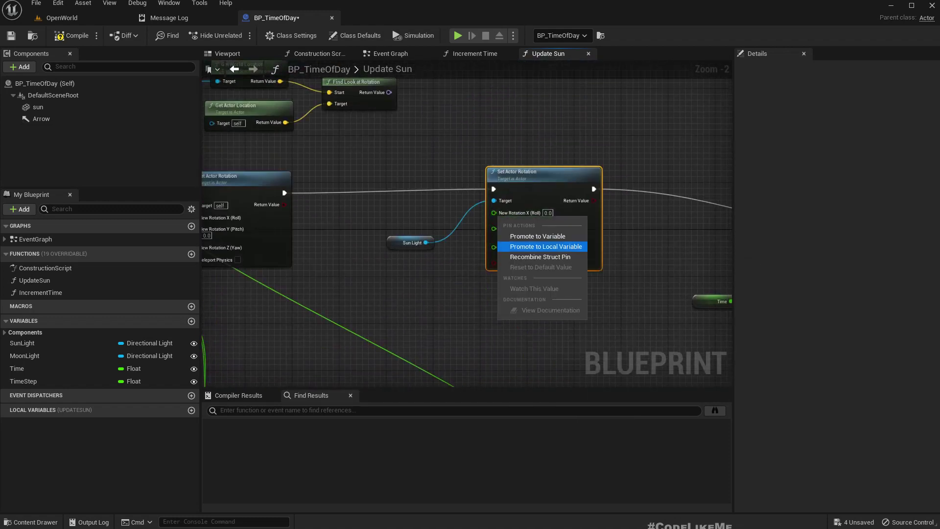
click(540, 256)
drag(494, 216, 389, 92)
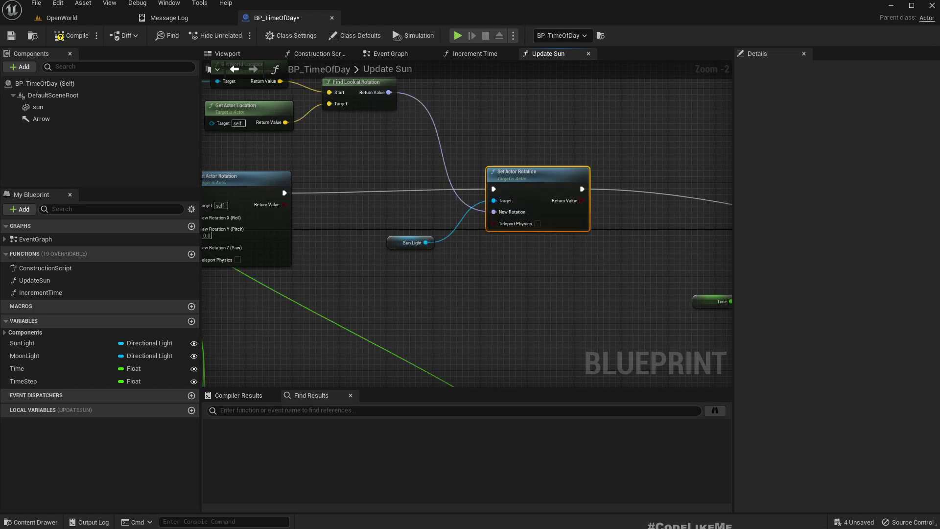
Compile the Blueprint and look around the OpenWorld level toward the sun and beach.
click(72, 35)
click(59, 17)
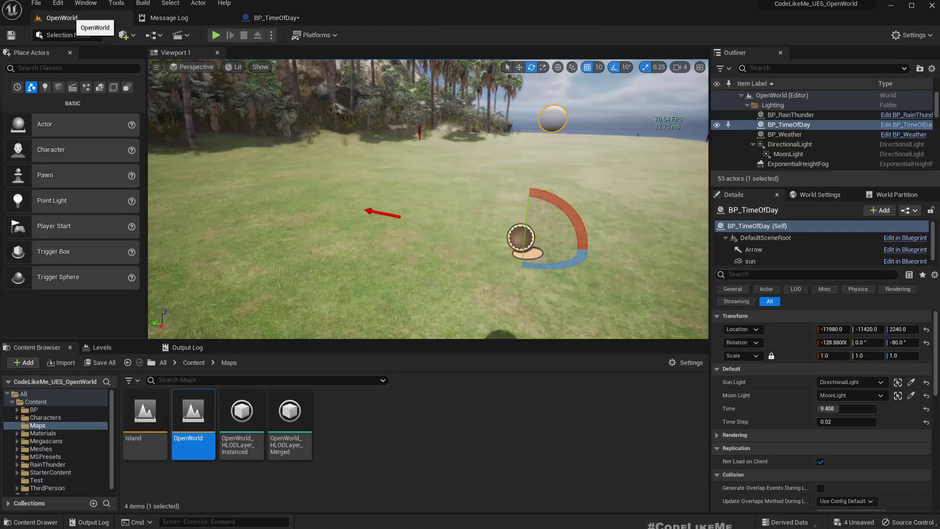
right_drag(428, 199, 514, 197)
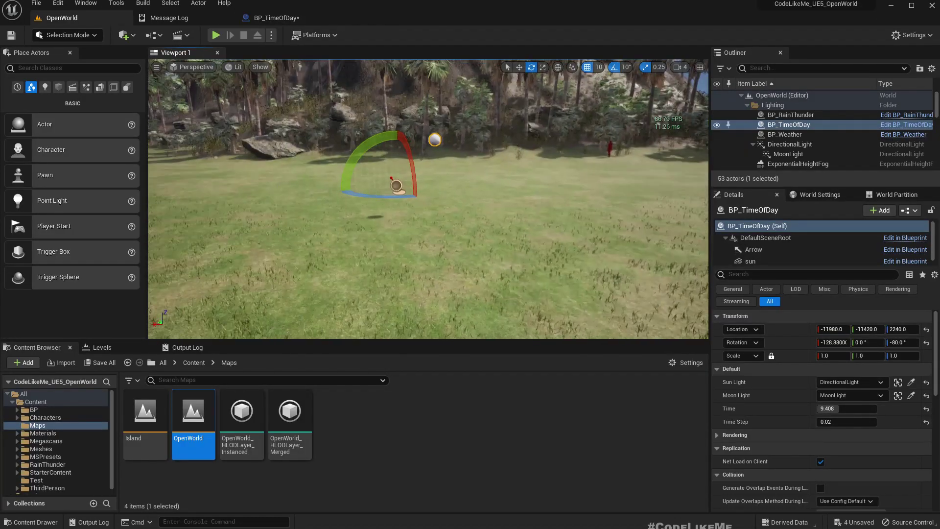
mouse_move(428, 199)
right_down()
mouse_move(463, 211)
mouse_move(448, 162)
right_up()
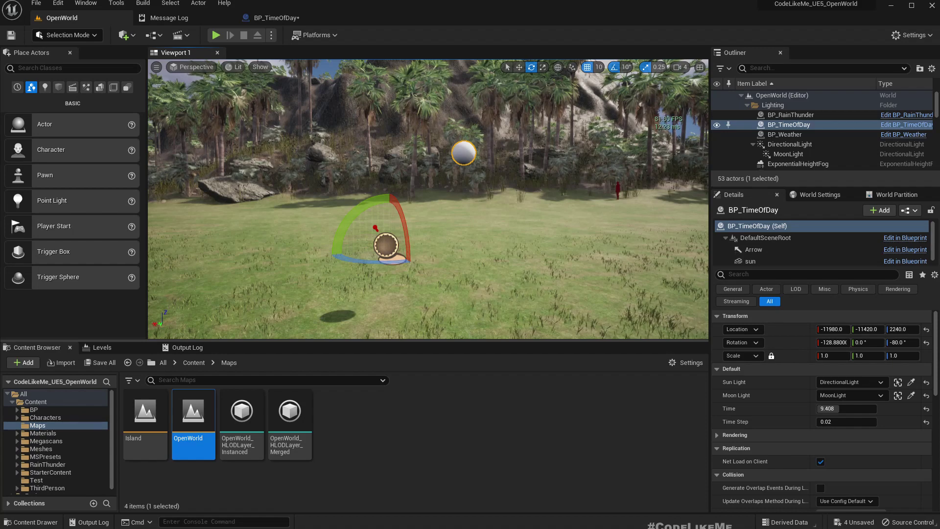
right_drag(428, 199, 423, 125)
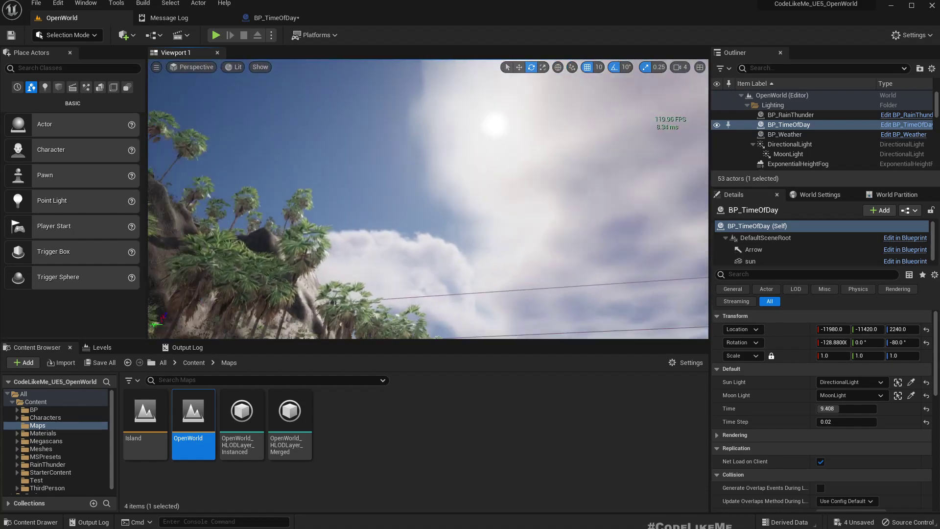
right_drag(429, 199, 397, 184)
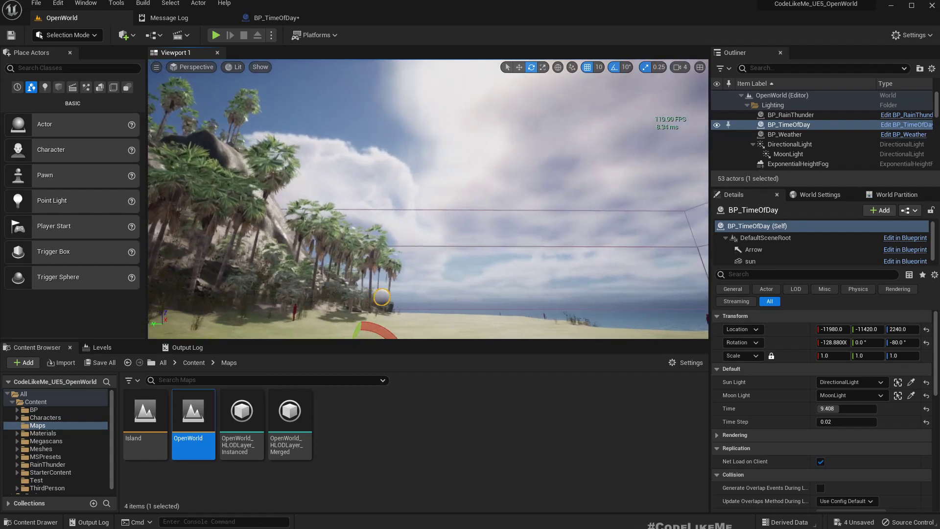
right_click(549, 130)
key(Escape)
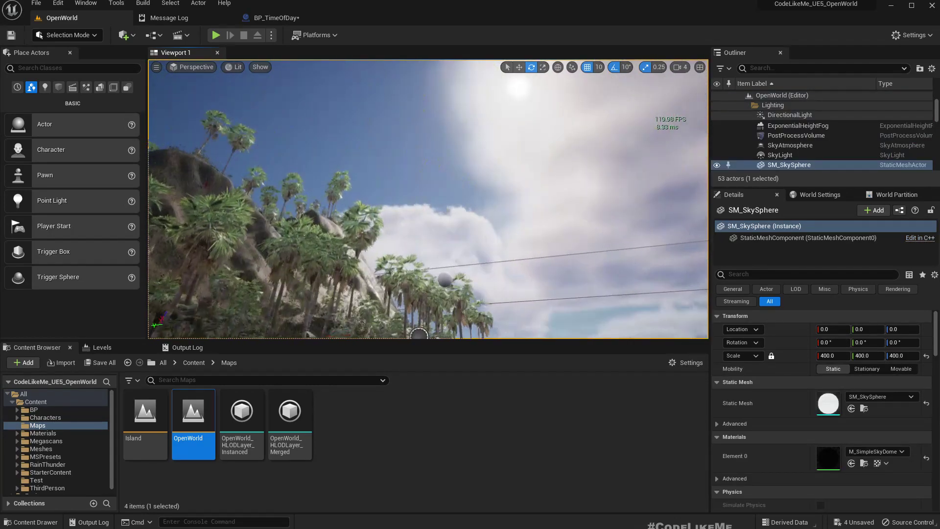
Select BP_TimeOfDay and scrub its Time value to watch the sun move.
click(445, 280)
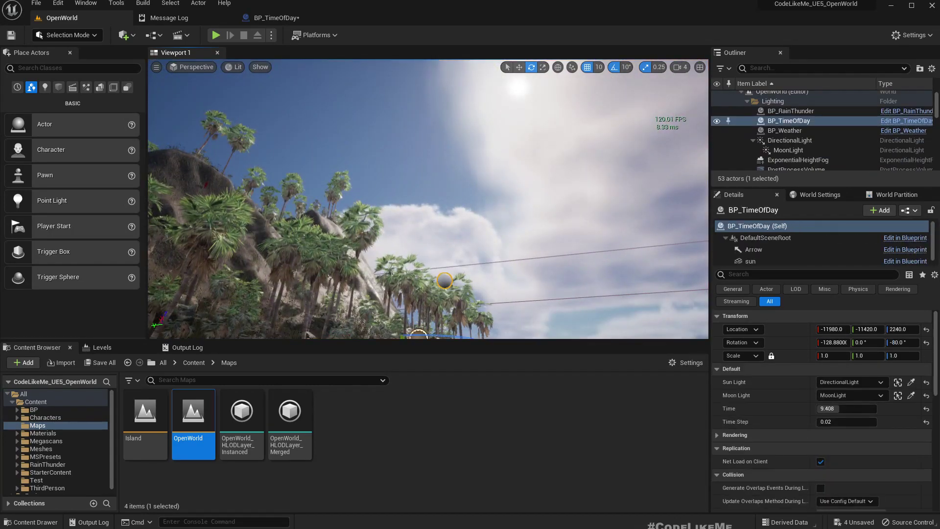
right_drag(428, 198, 470, 188)
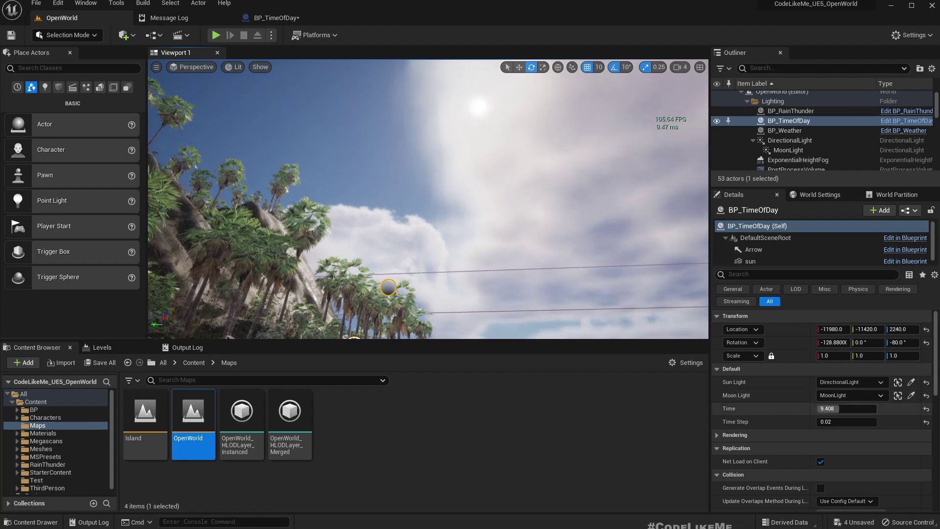
drag(845, 408, 874, 408)
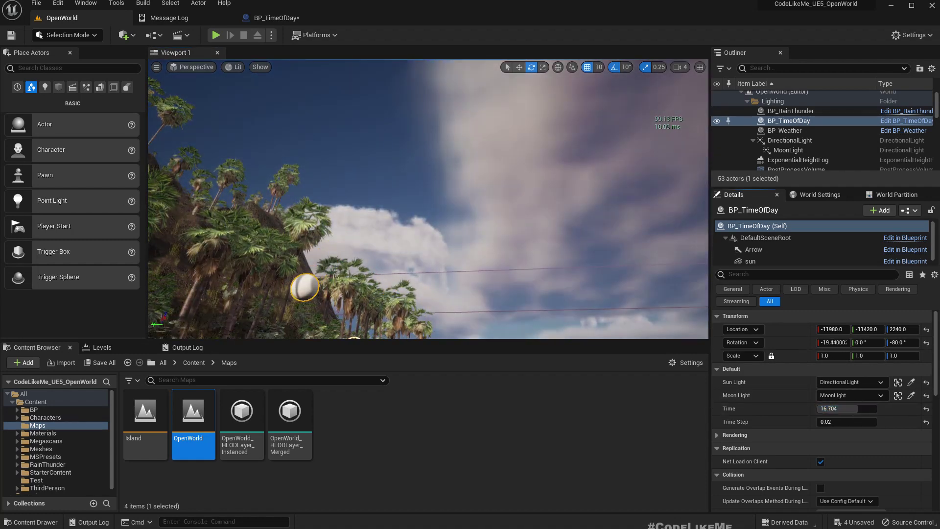
mouse_move(428, 147)
right_down()
mouse_move(428, 221)
mouse_move(499, 221)
right_up()
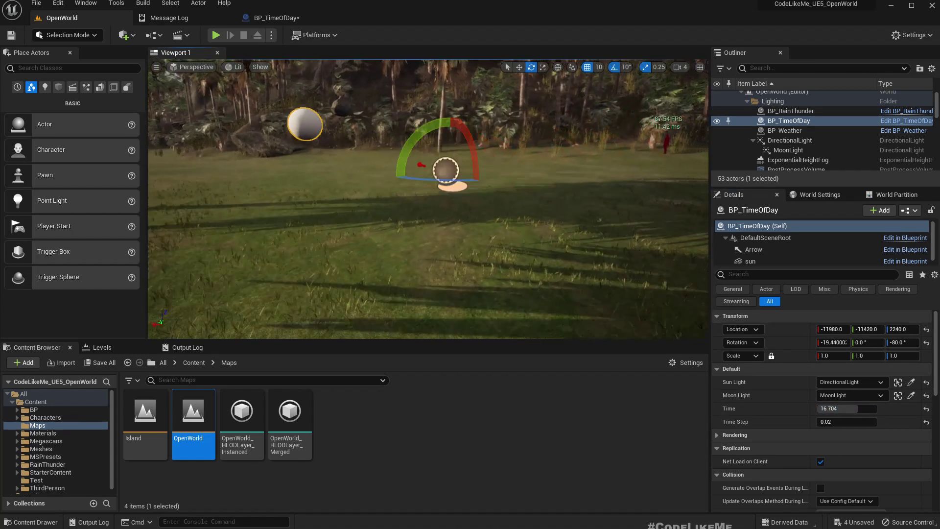
drag(844, 408, 859, 409)
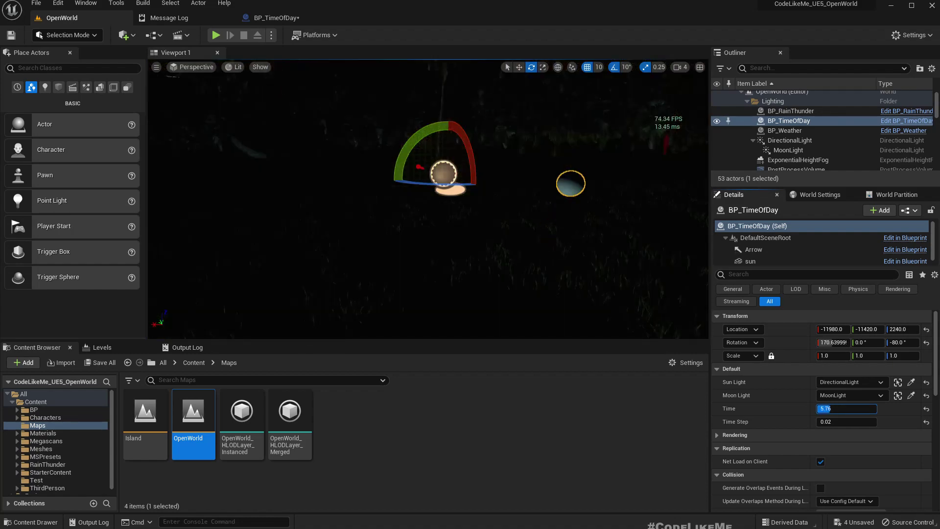
drag(858, 408, 832, 409)
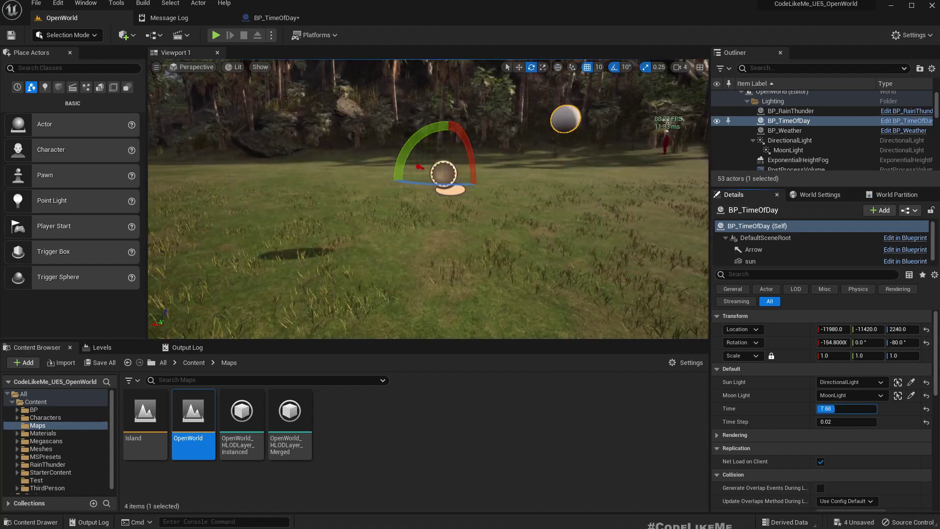
right_drag(426, 221, 411, 214)
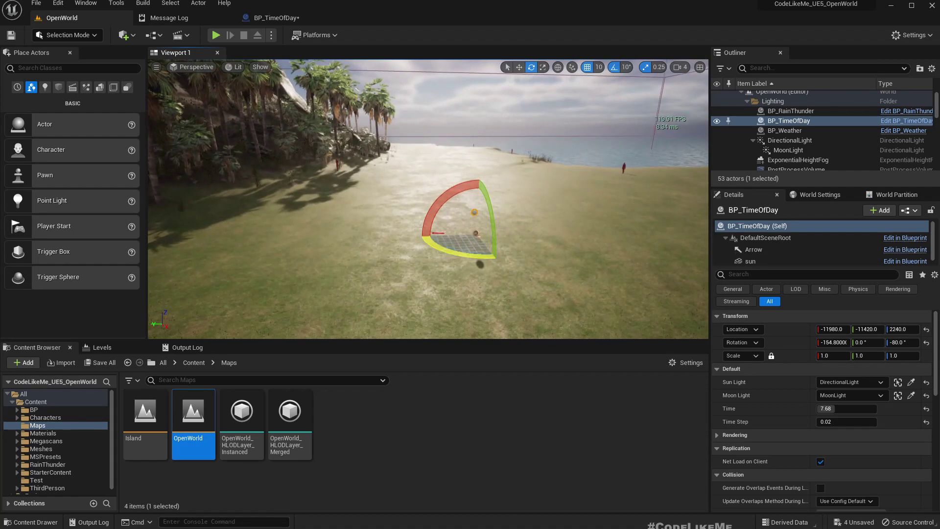
Turn BP_TimeOfDay's yaw from -80 to about -20, toward the sea.
right_drag(477, 265, 441, 257)
drag(441, 259, 412, 254)
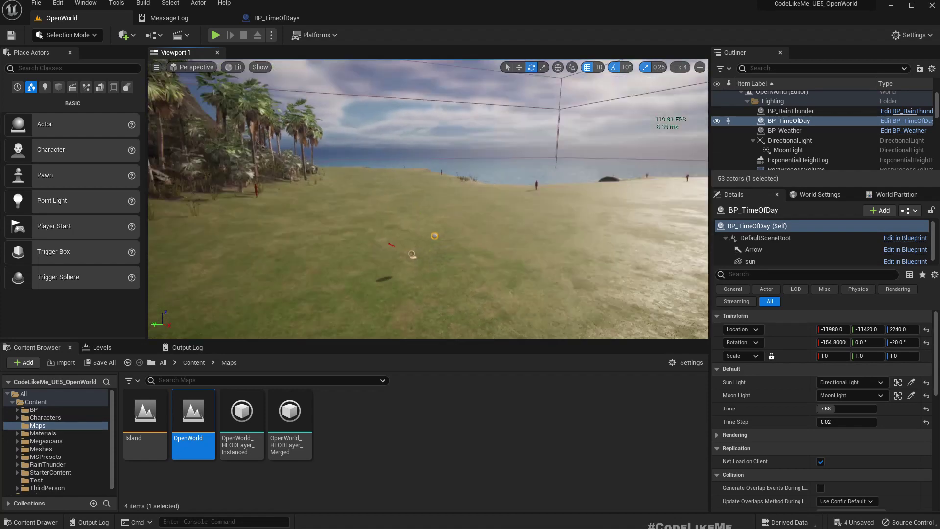
right_drag(427, 198, 352, 184)
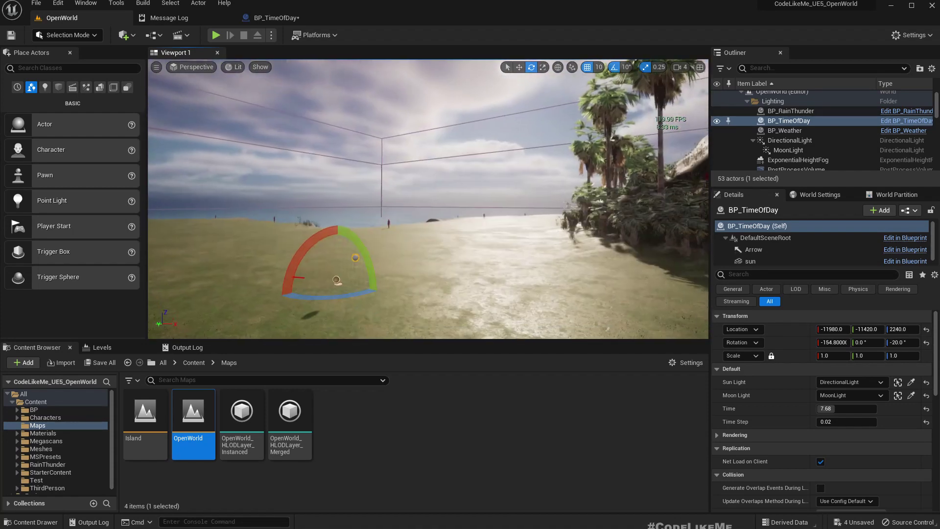
mouse_move(426, 199)
right_down()
mouse_move(411, 205)
mouse_move(477, 198)
mouse_move(382, 198)
right_up()
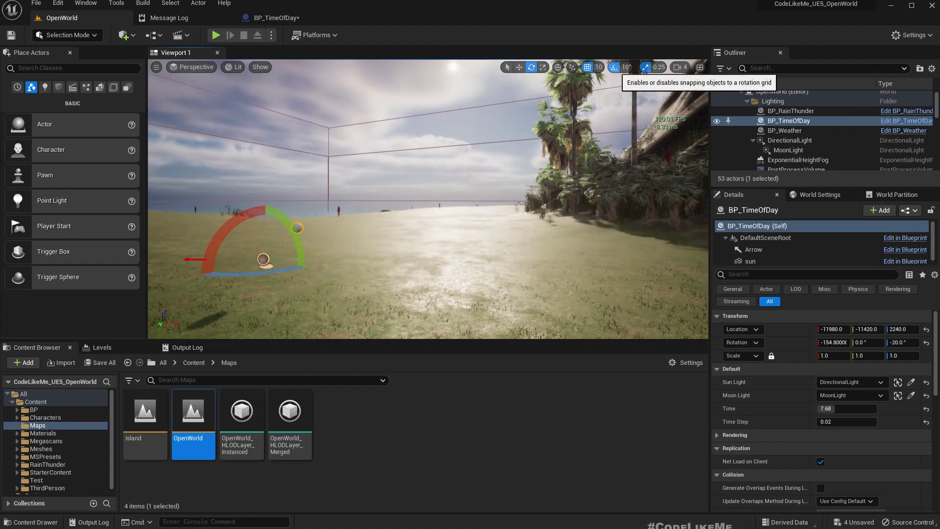
Fine-tune the yaw to about -12.5 and set Time near sunrise, 6.528.
drag(298, 261, 301, 268)
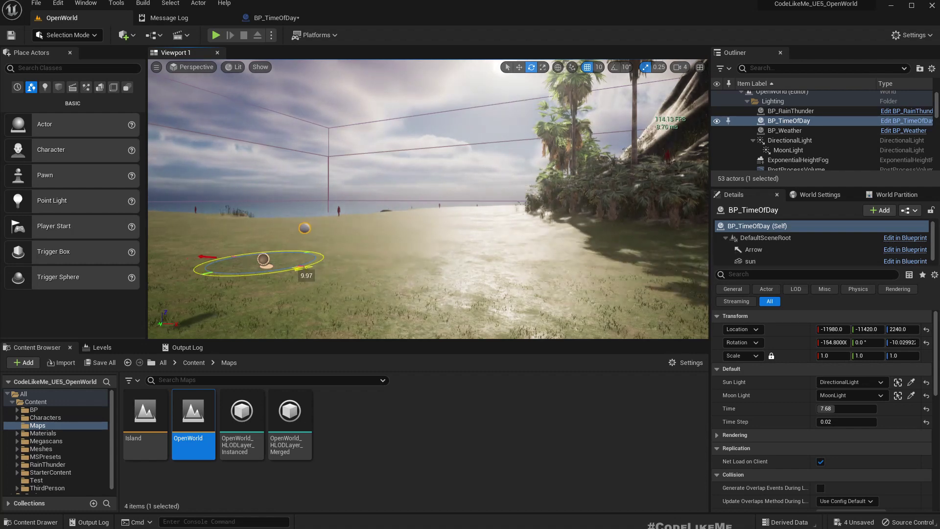
drag(301, 267, 303, 266)
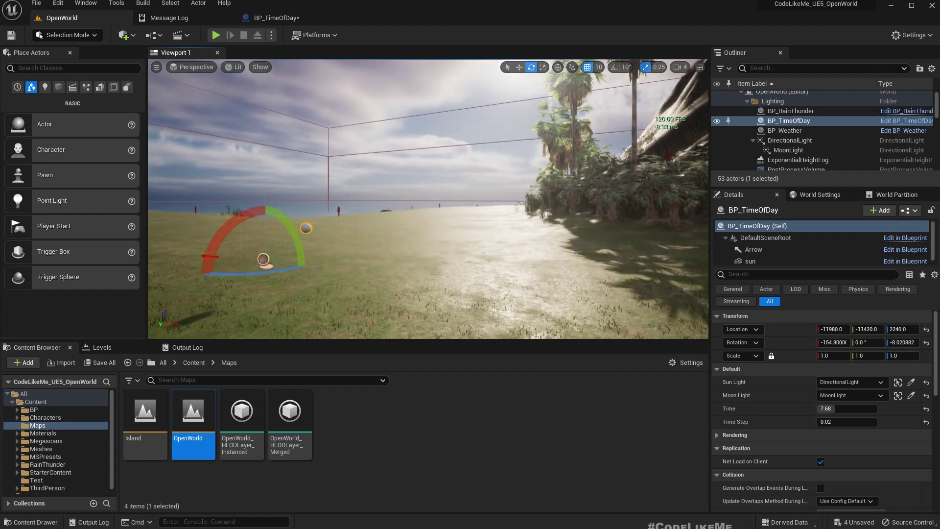
drag(303, 266, 305, 265)
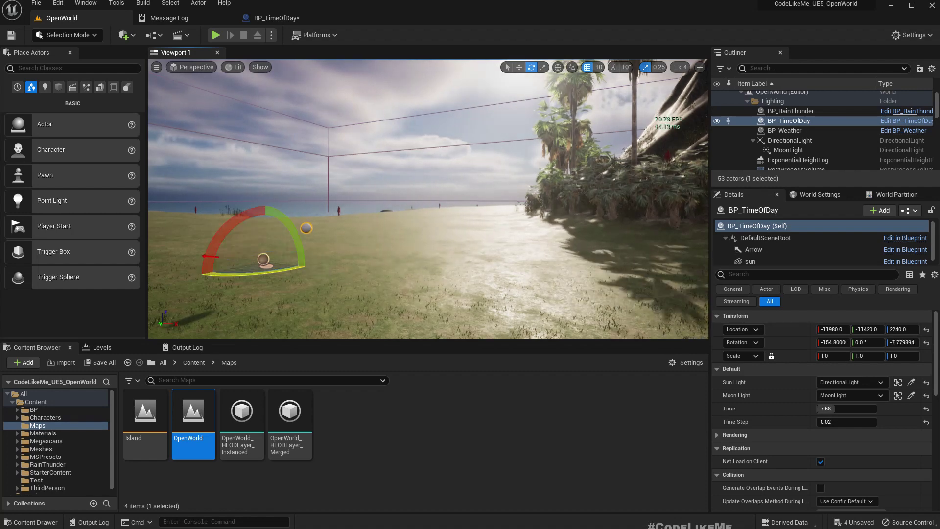
drag(844, 408, 830, 408)
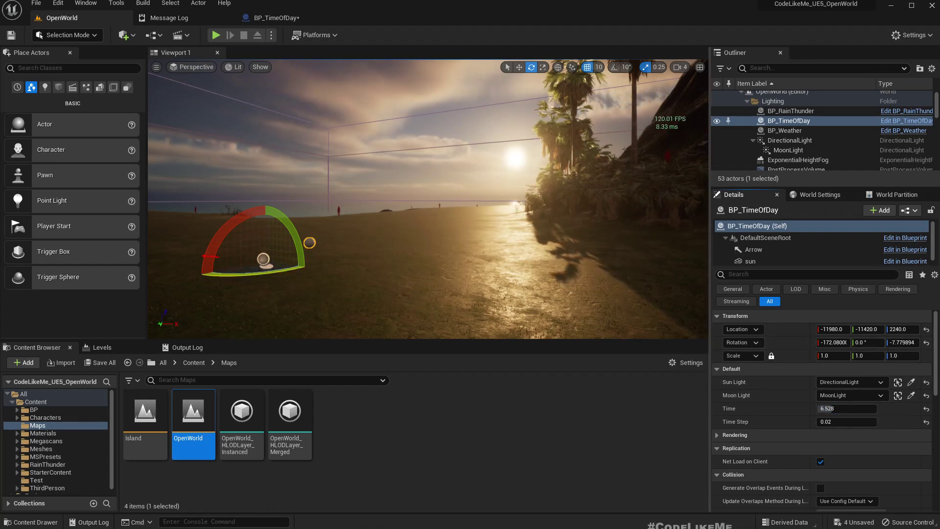
right_drag(426, 198, 401, 199)
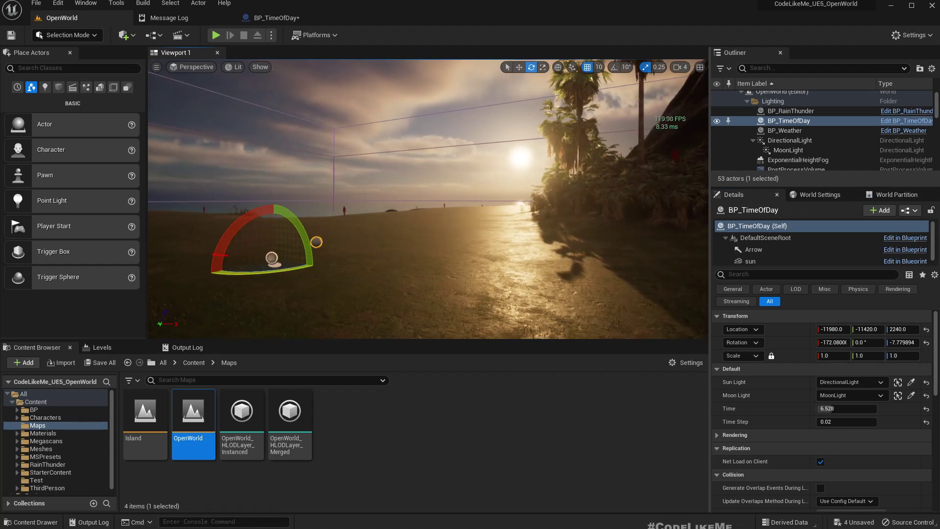
drag(301, 268, 327, 269)
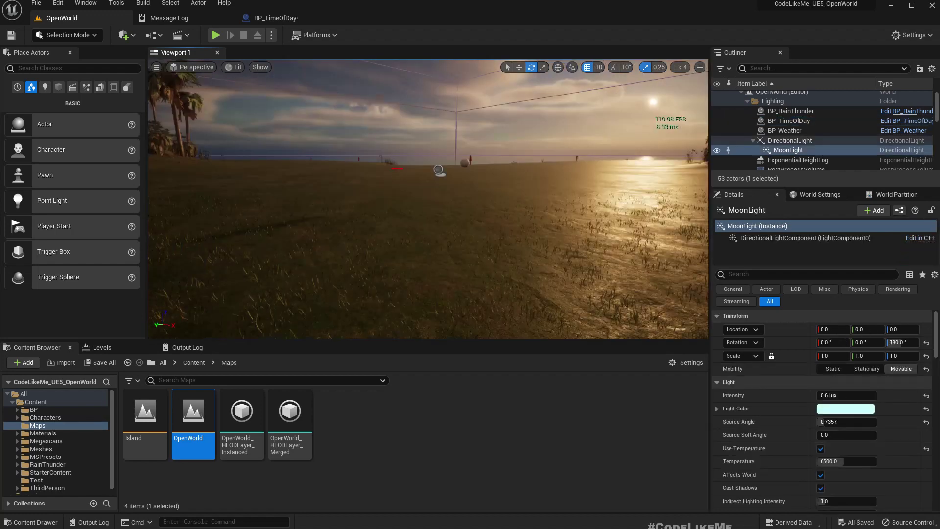
Set the BP_TimeOfDay sun sphere's Collision Presets to NoCollision and enable Hidden in Game.
click(276, 18)
click(38, 106)
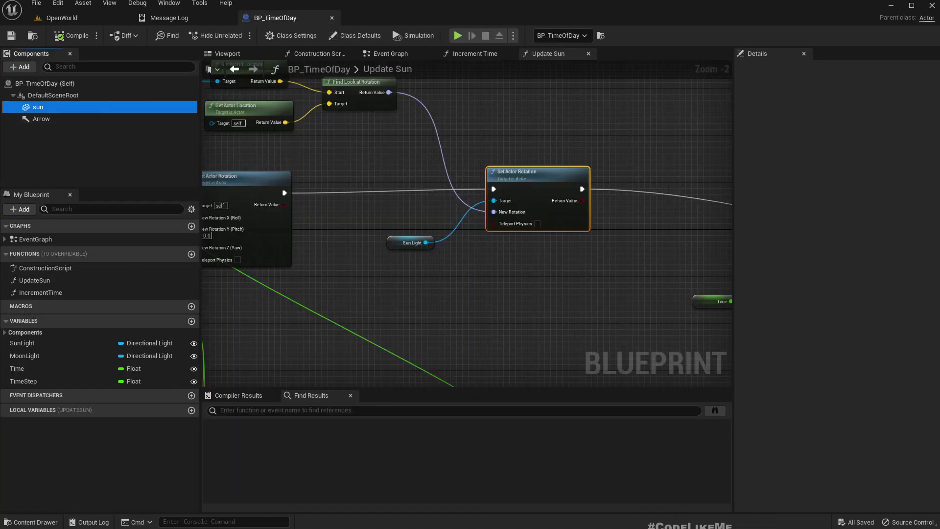
scroll(836, 387, down, 2)
scroll(845, 397, down, 3)
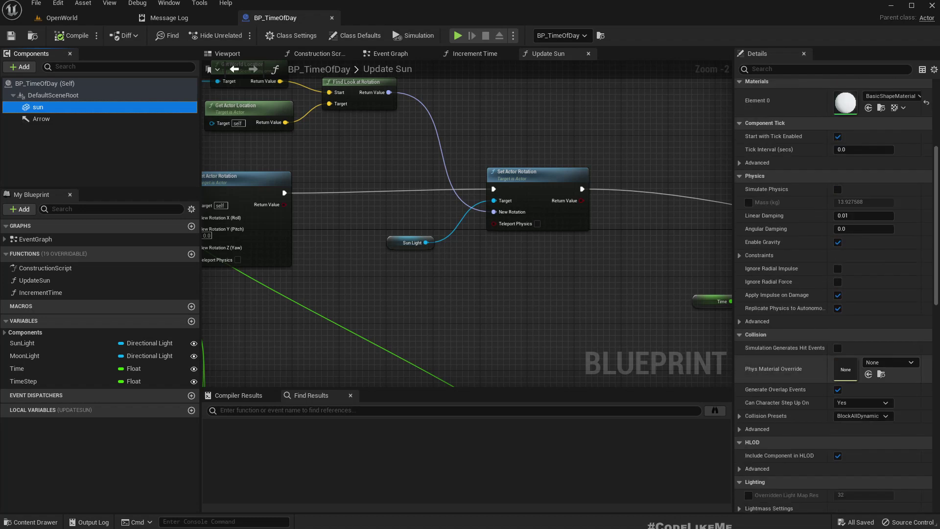
scroll(859, 410, down, 1)
click(859, 417)
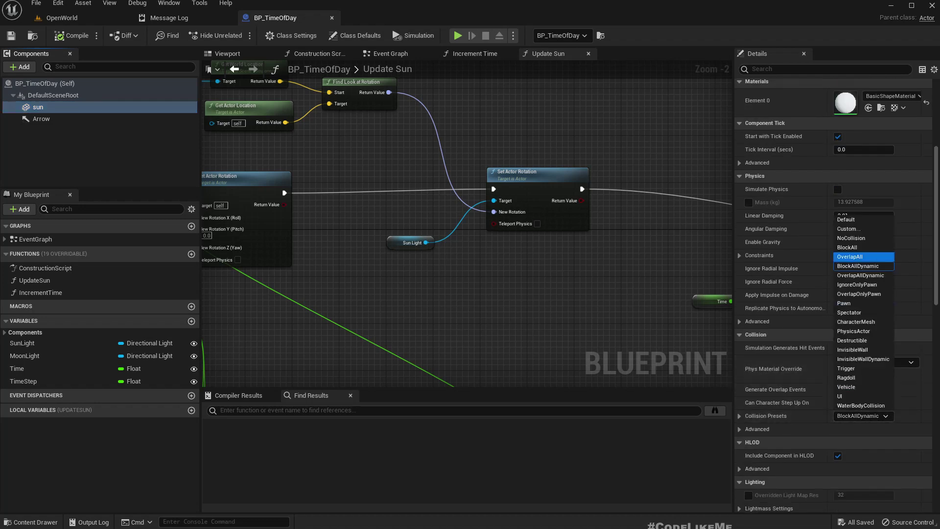
click(852, 238)
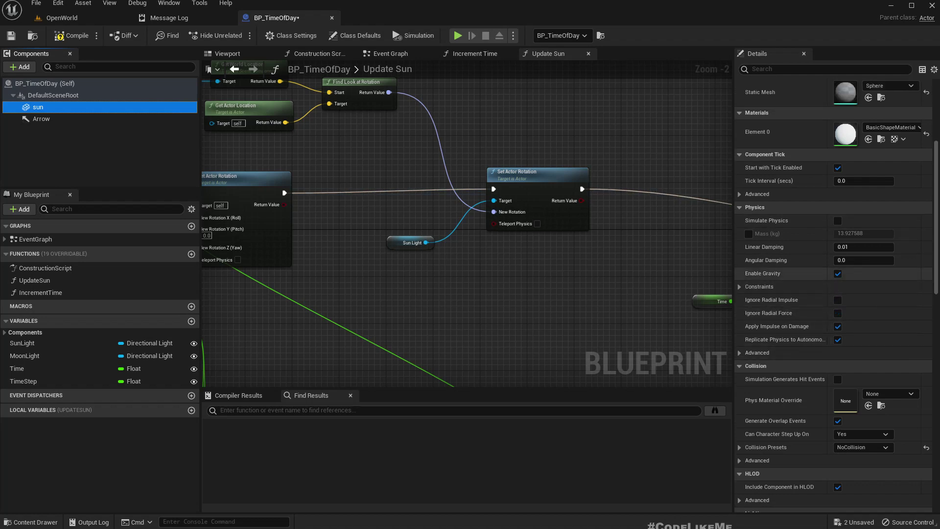
scroll(837, 294, down, 2)
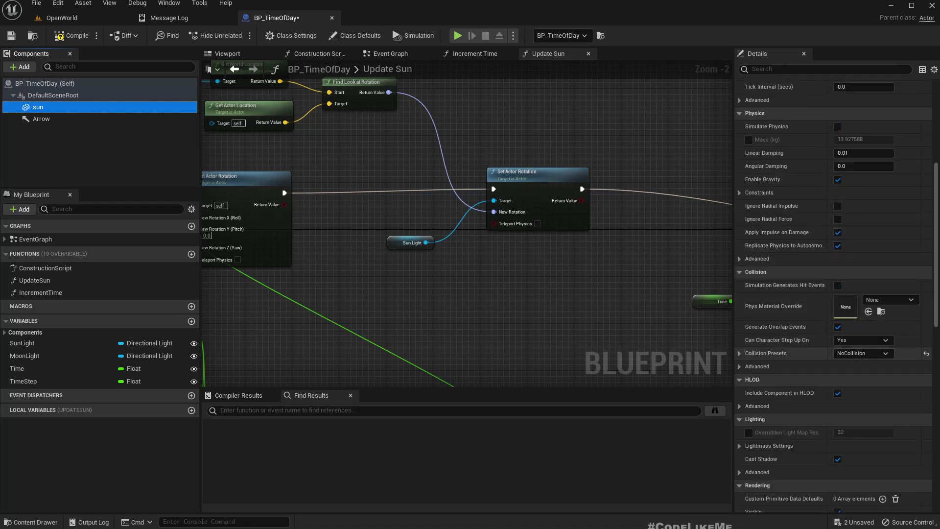
scroll(852, 353, down, 2)
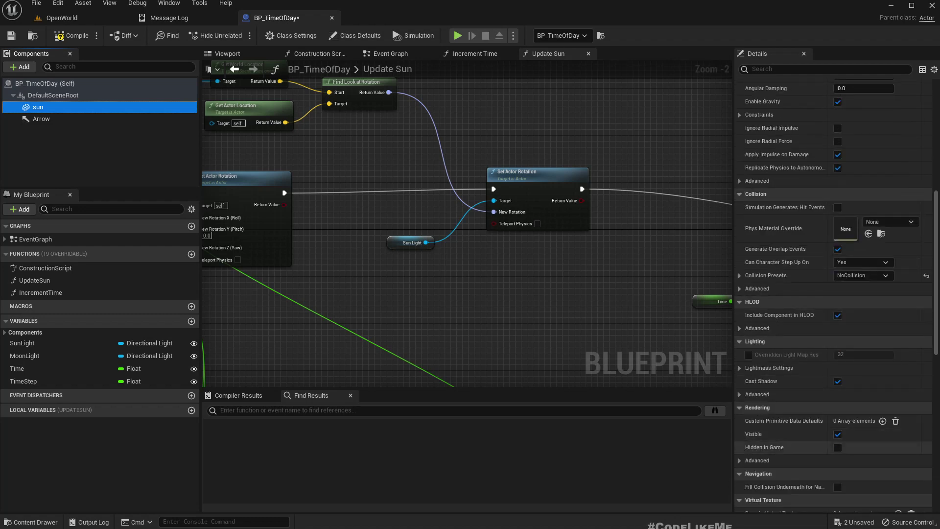
click(838, 447)
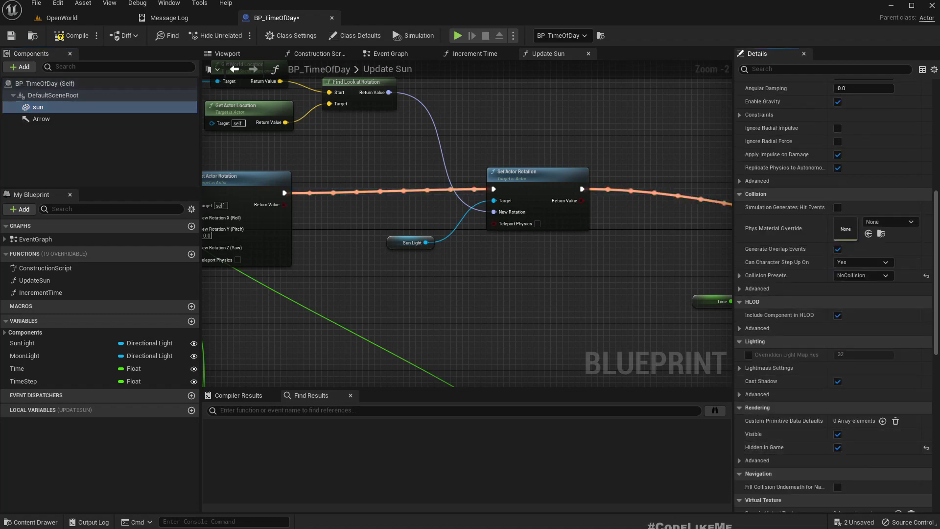
Play the OpenWorld level fullscreen and run the character around the night scene with WASD.
click(62, 16)
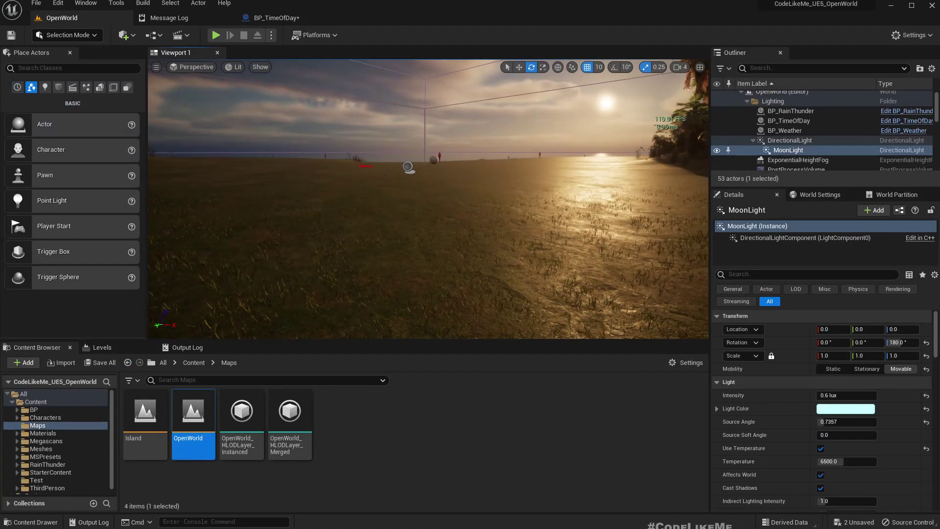
key(F11)
key(alt+p)
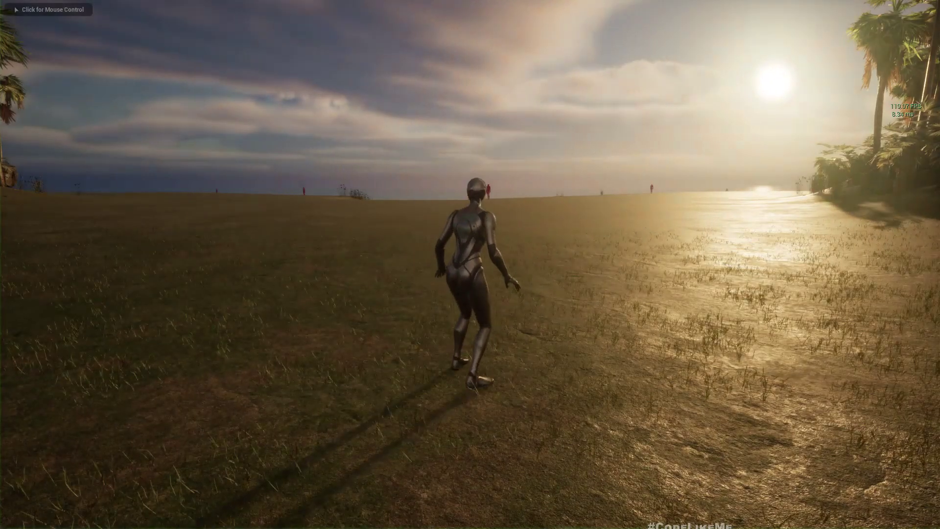
key(w)
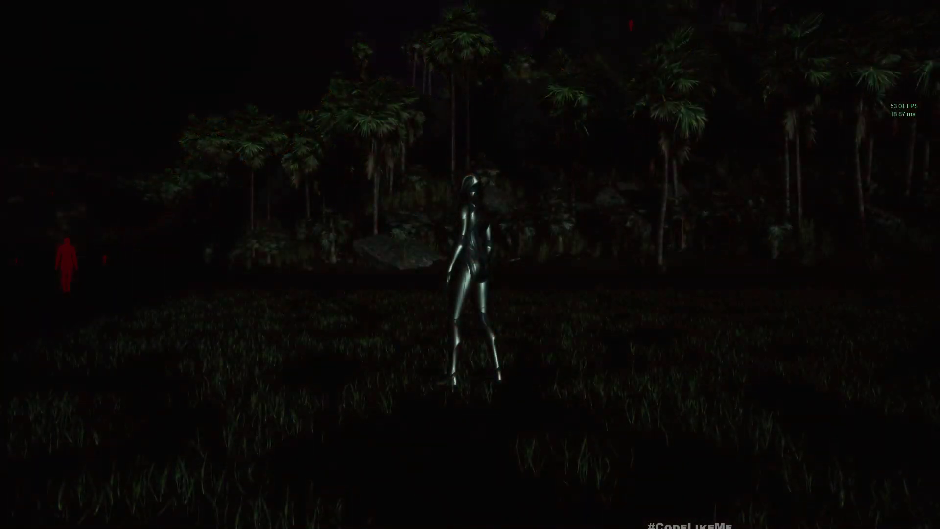
key(d)
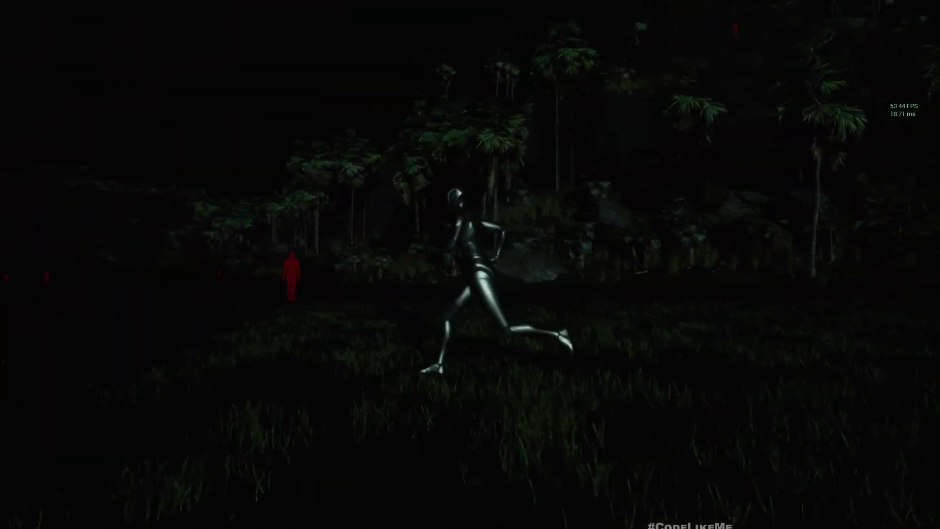
key(w)
key(s)
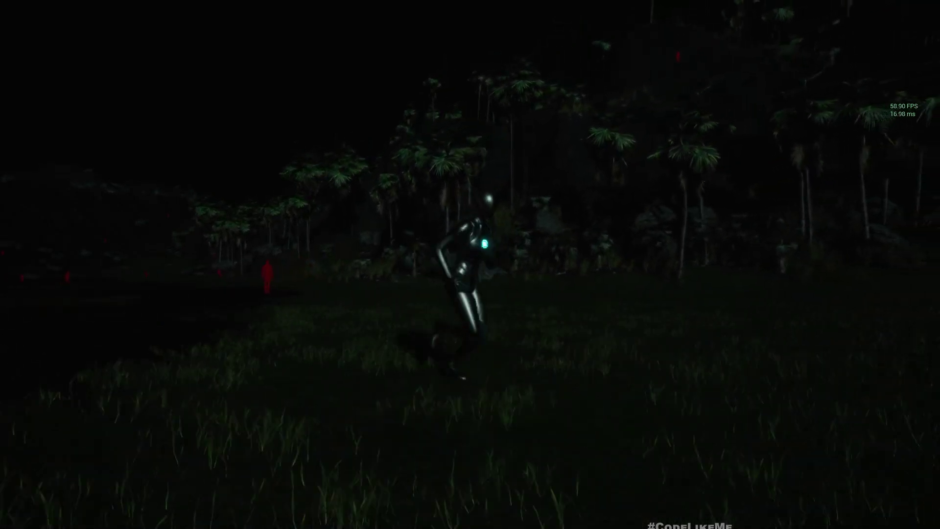
Exit fullscreen, inspect BP_Weather and BP_RainThunder, and open BP_RainThunder for editing.
key(F11)
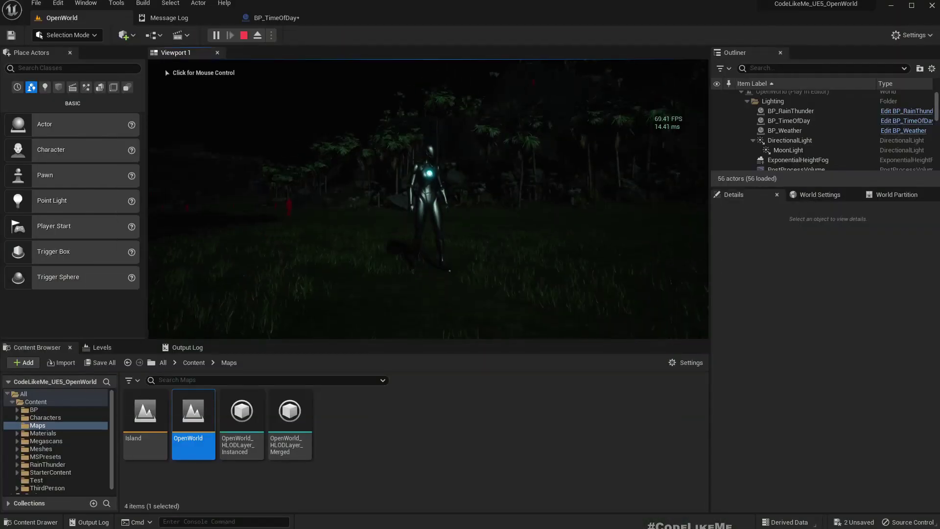
click(784, 131)
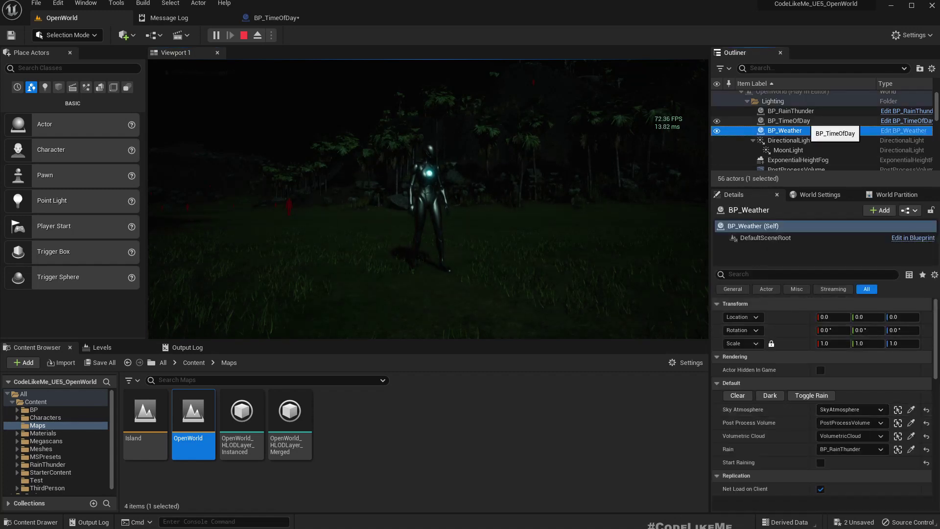
click(789, 115)
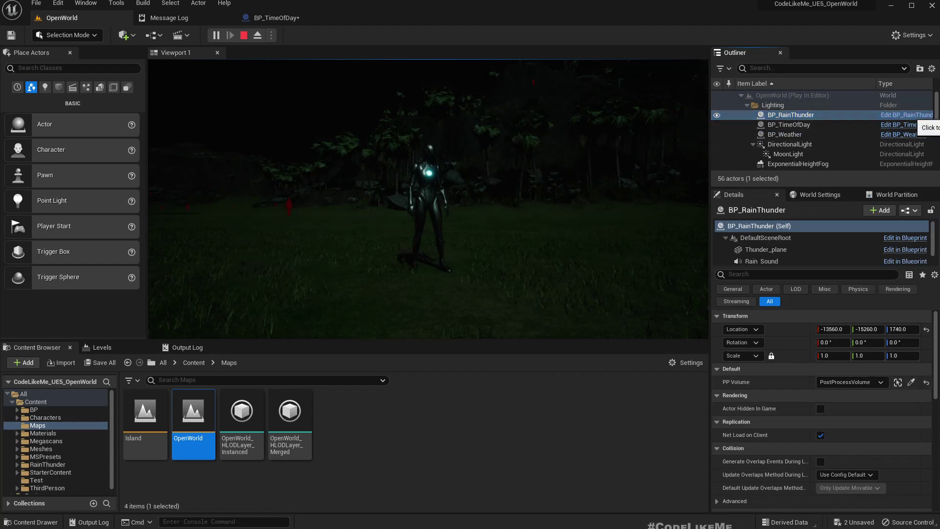
click(906, 115)
Return to the running level, run the character, and toggle F11 fullscreen.
click(61, 18)
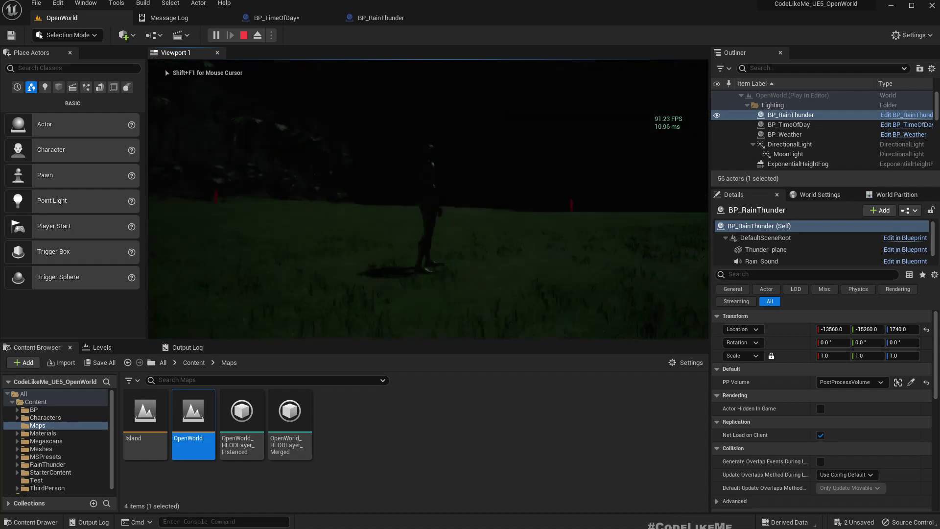
key(w)
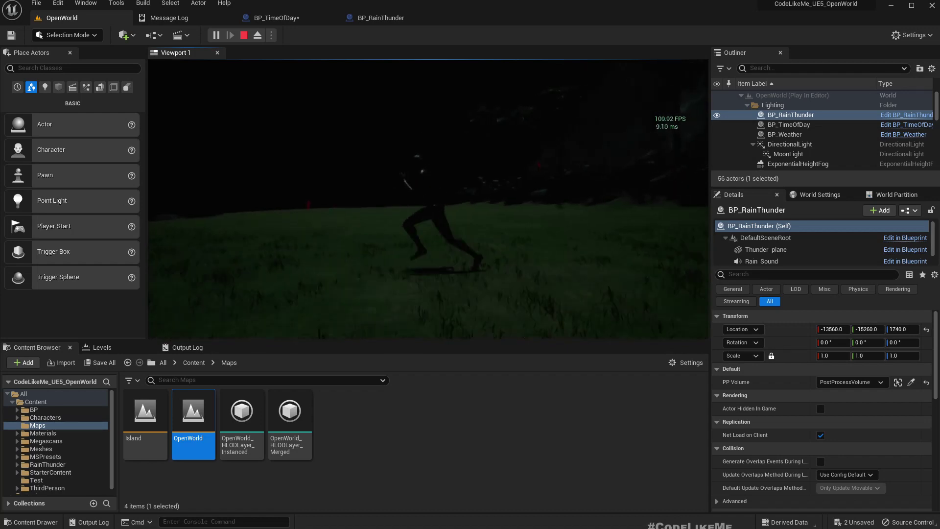
key(F11)
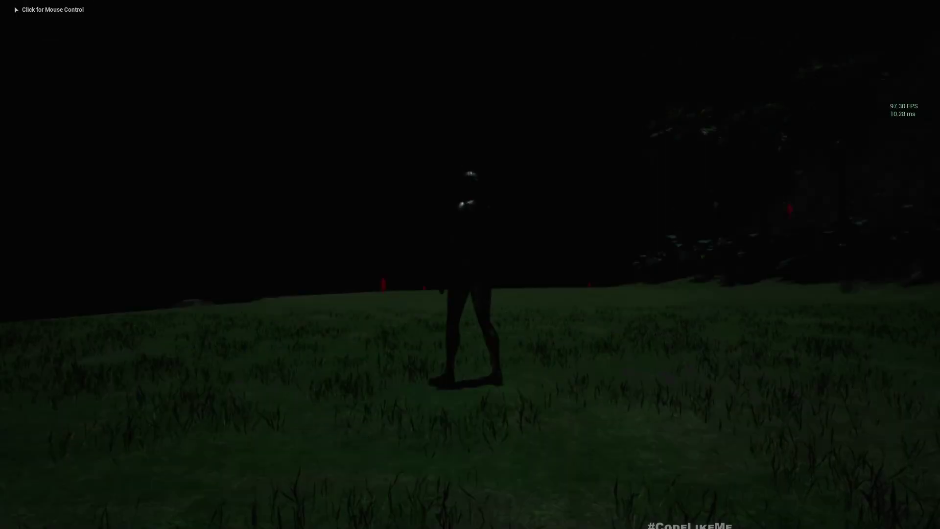
key(F11)
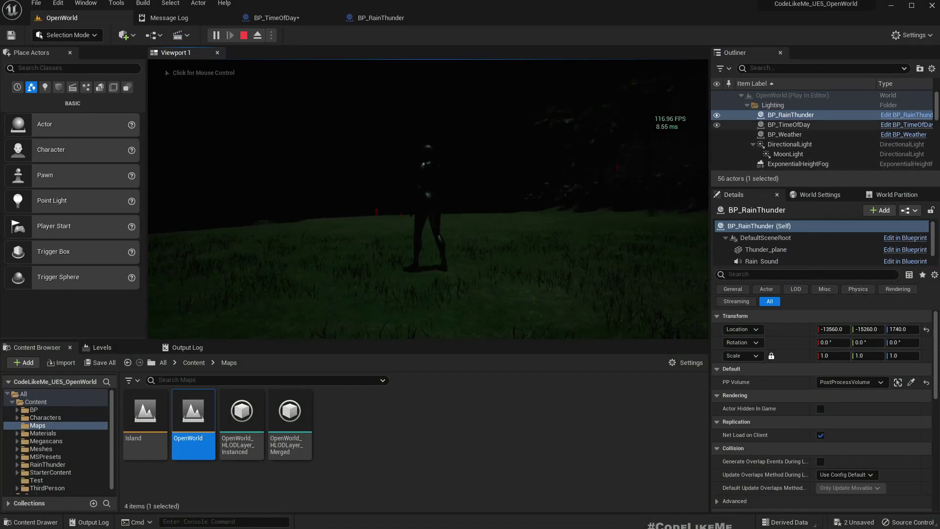
Select BP_TimeOfDay and change its Time Step to 0.06 during play.
click(790, 125)
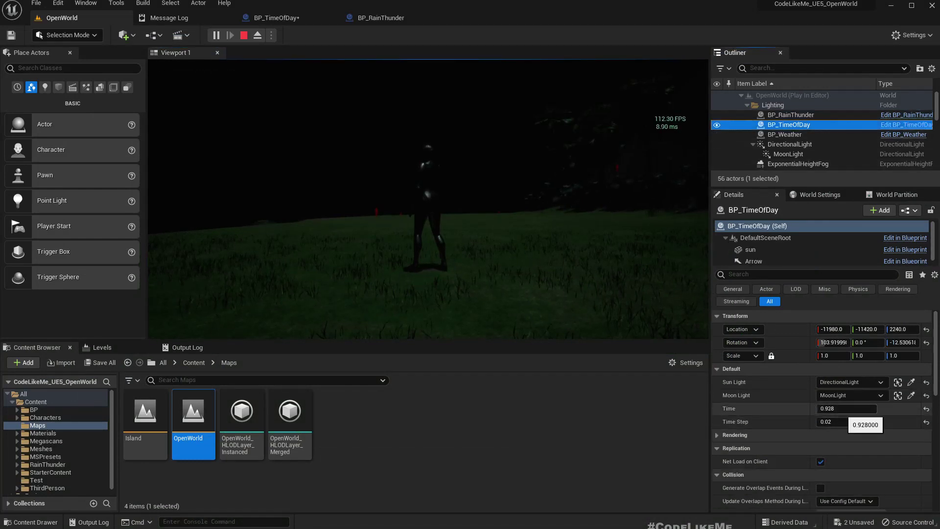
click(838, 422)
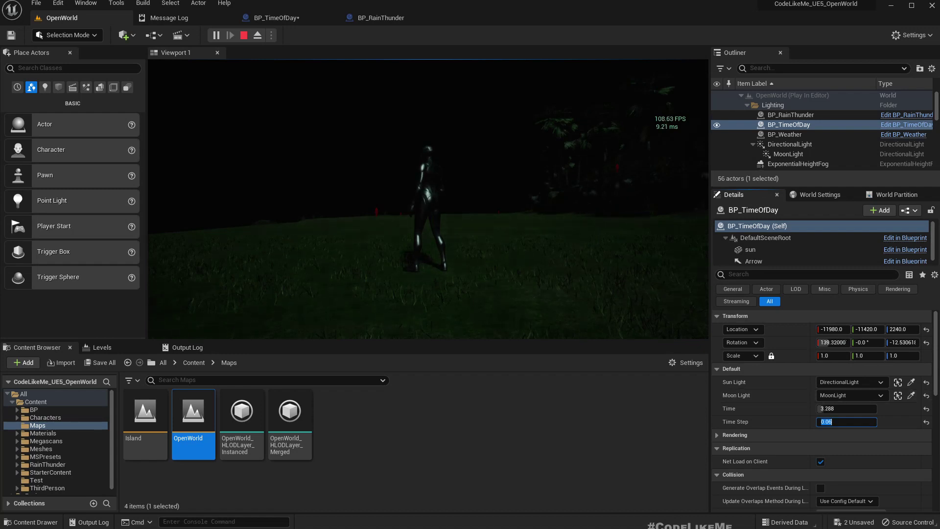
text(0.06)
click(426, 198)
key(shift+F1)
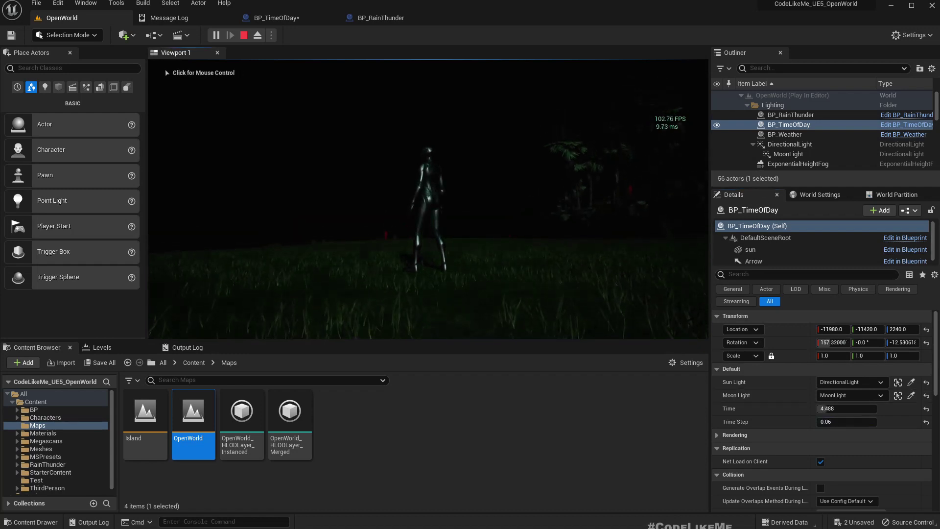
Set Time Step to 0.01 and switch back to the fullscreen game view.
click(845, 422)
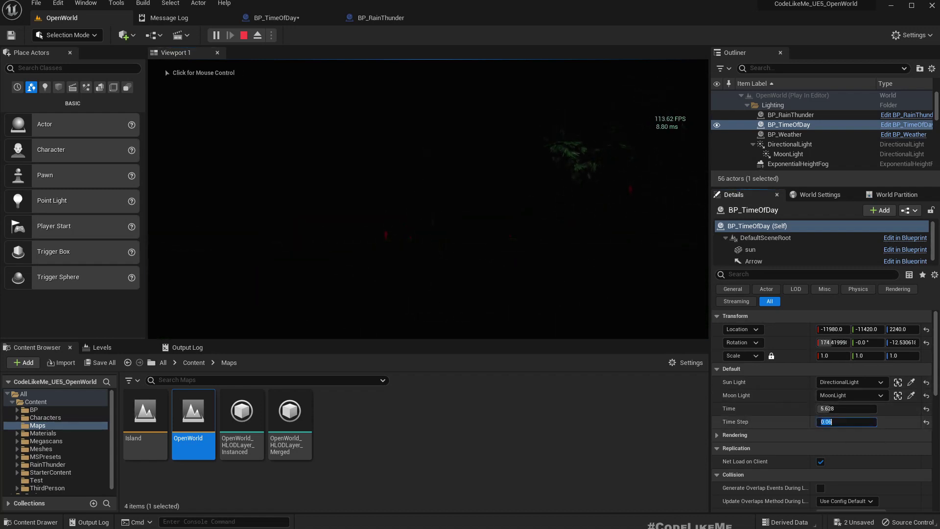
key(Return)
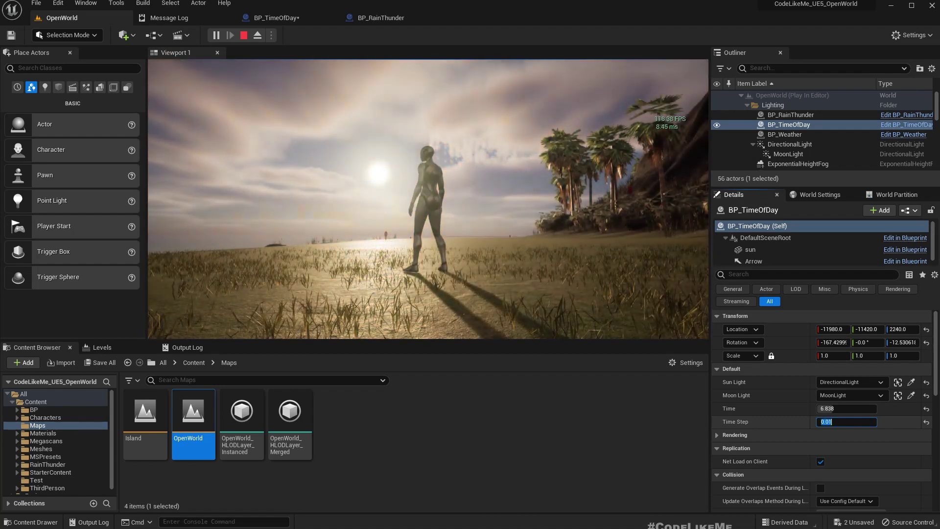
click(429, 198)
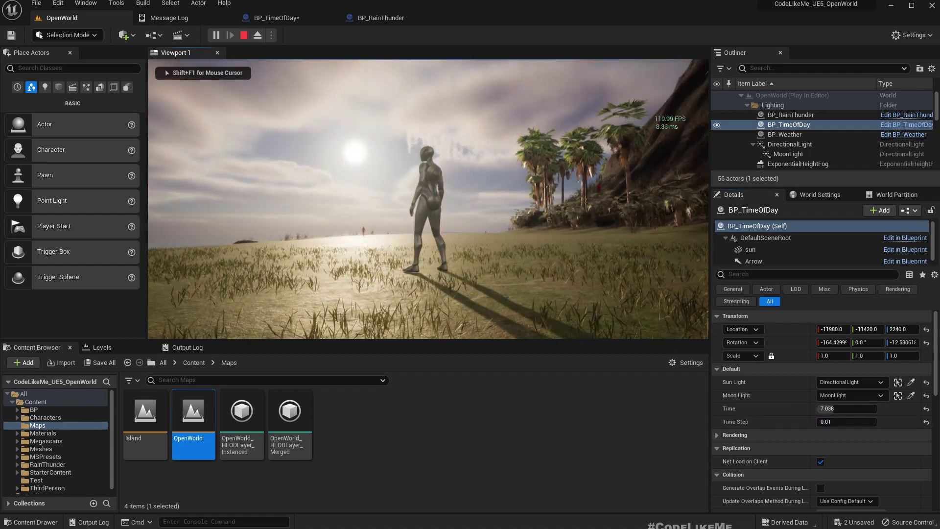
key(shift+F1)
key(F11)
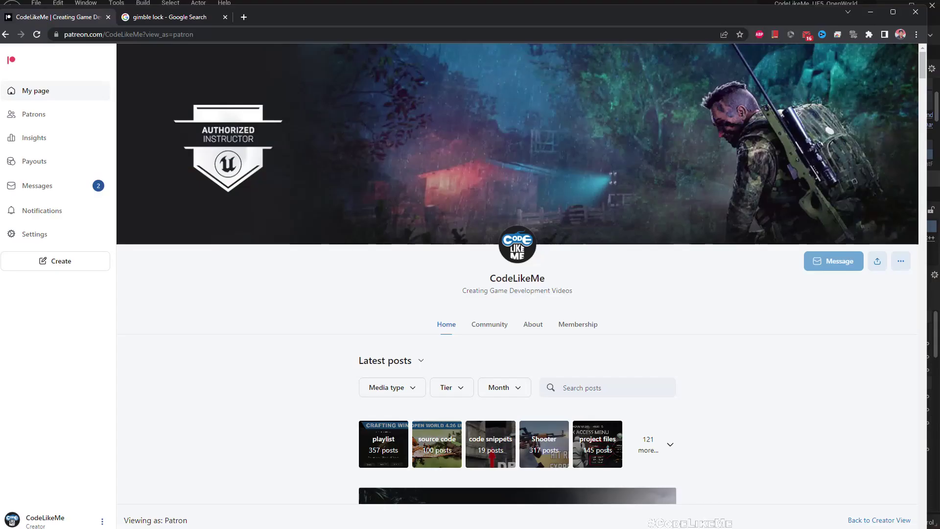
scroll(518, 273, down, 1)
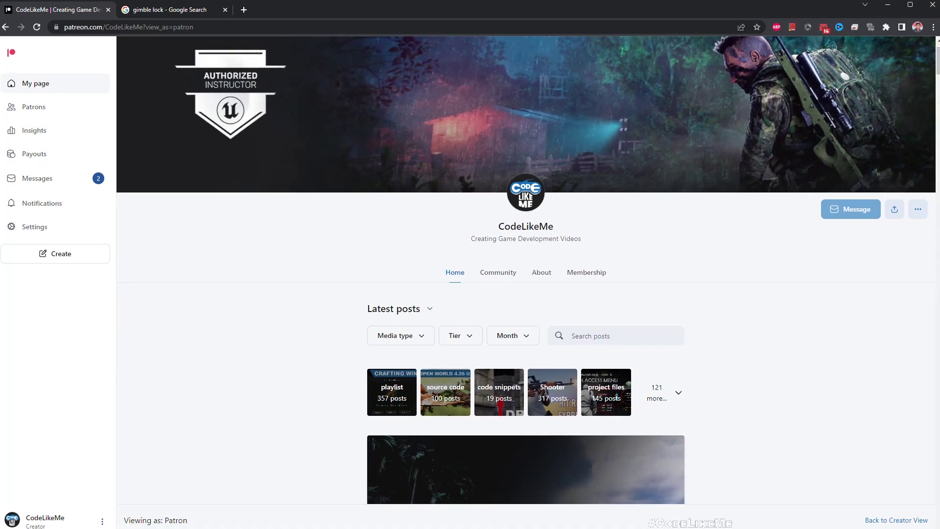
scroll(525, 272, down, 3)
scroll(526, 273, down, 2)
scroll(526, 272, down, 3)
scroll(525, 271, down, 4)
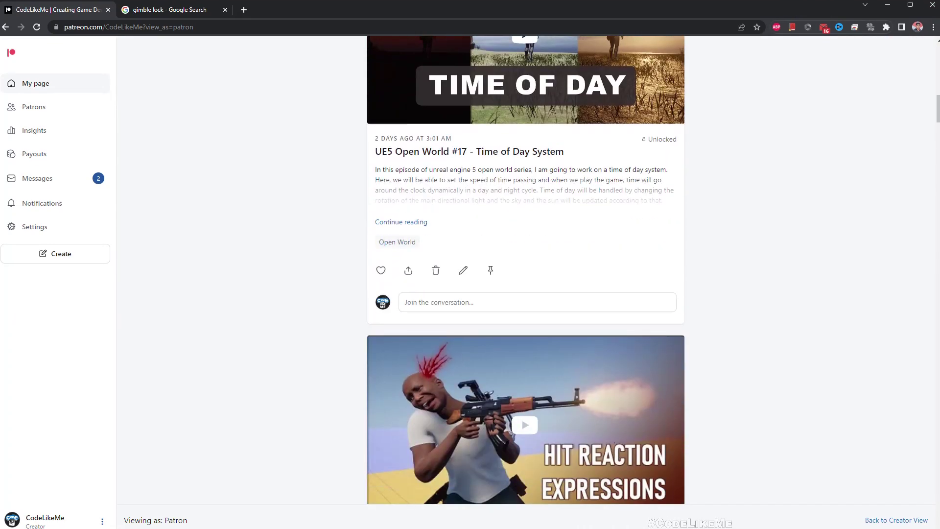
scroll(526, 272, down, 2)
scroll(526, 272, down, 2)
scroll(526, 272, down, 2)
scroll(526, 271, down, 3)
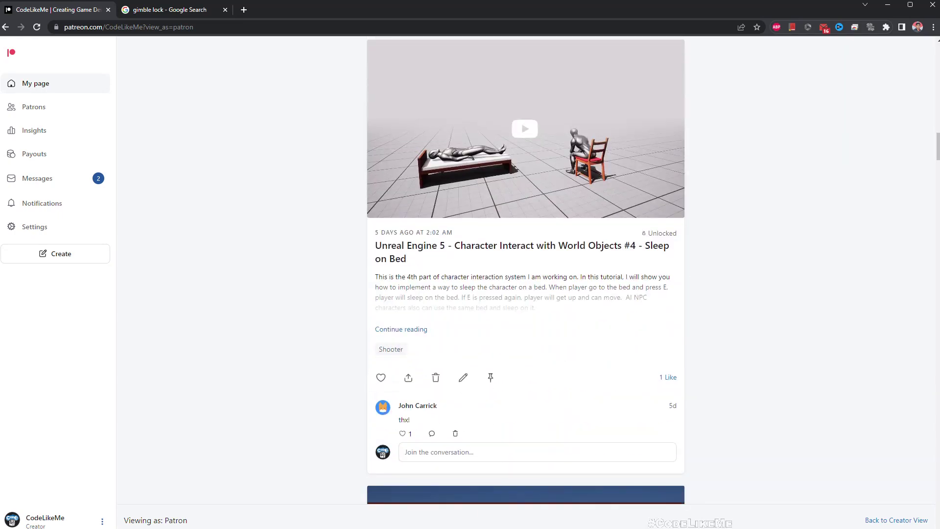
scroll(526, 272, down, 2)
scroll(526, 272, down, 2)
scroll(526, 272, down, 3)
scroll(526, 271, down, 3)
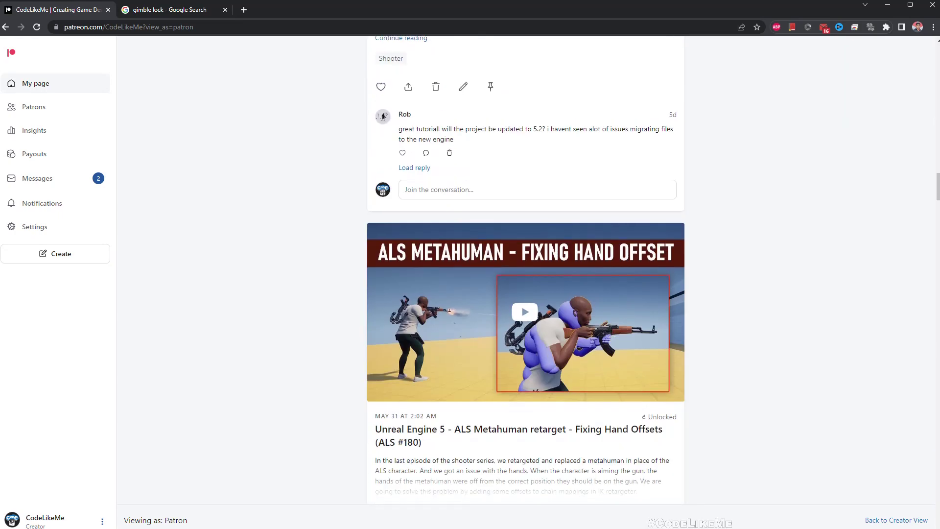
scroll(525, 272, down, 3)
scroll(525, 272, down, 3)
scroll(526, 272, down, 3)
scroll(525, 272, down, 3)
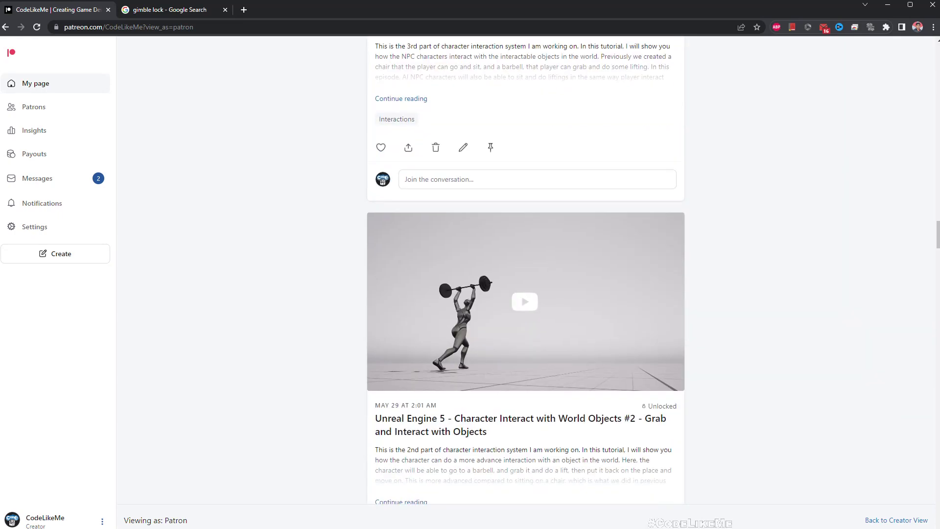
scroll(526, 272, down, 3)
scroll(526, 272, down, 3)
scroll(526, 272, down, 2)
scroll(526, 272, down, 1)
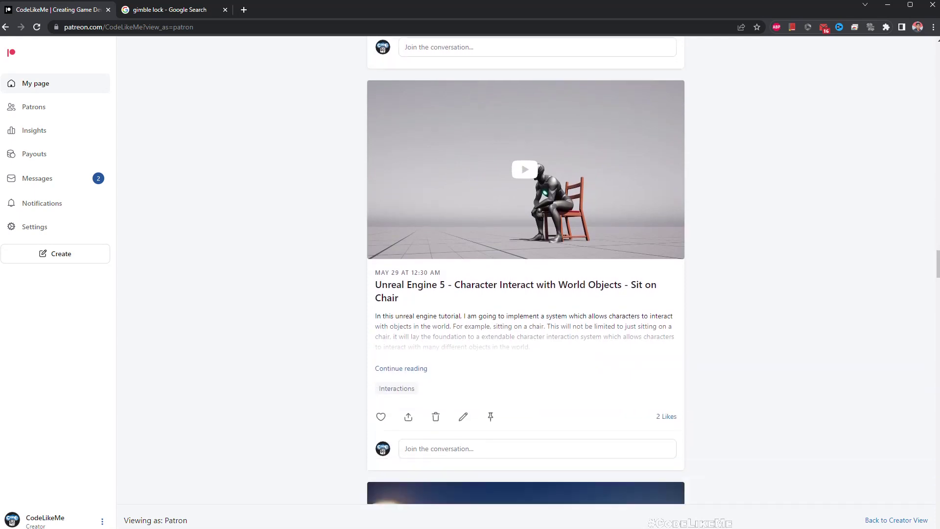
scroll(525, 271, down, 3)
scroll(525, 273, down, 3)
scroll(525, 272, down, 3)
scroll(527, 272, down, 1)
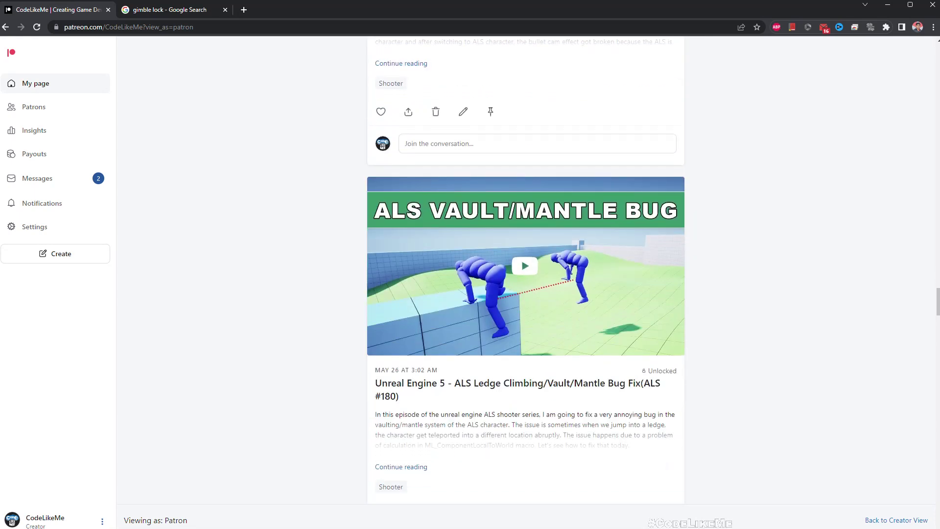